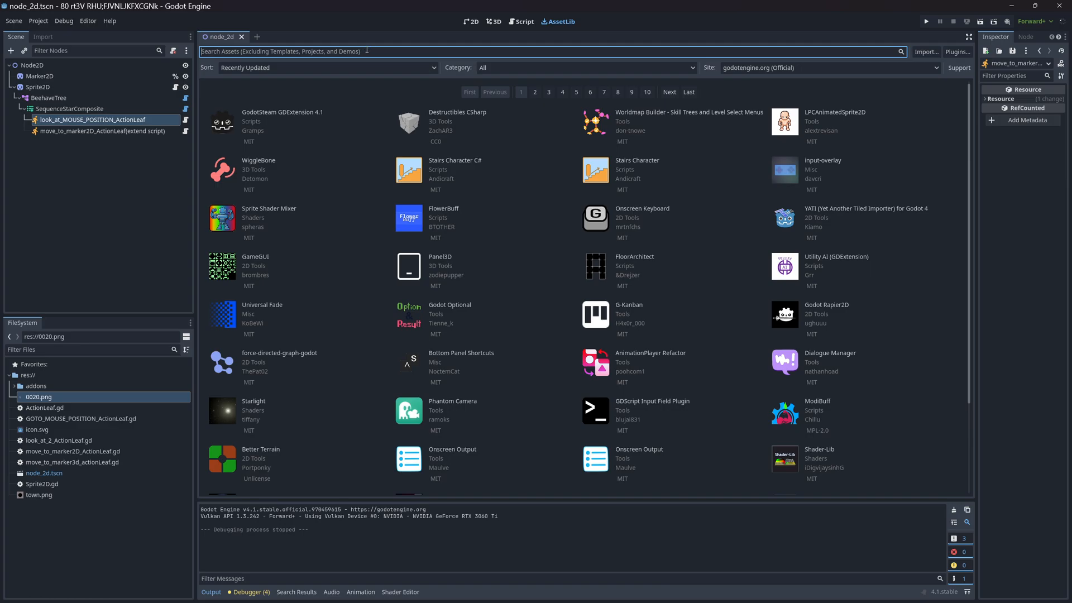
text(beha)
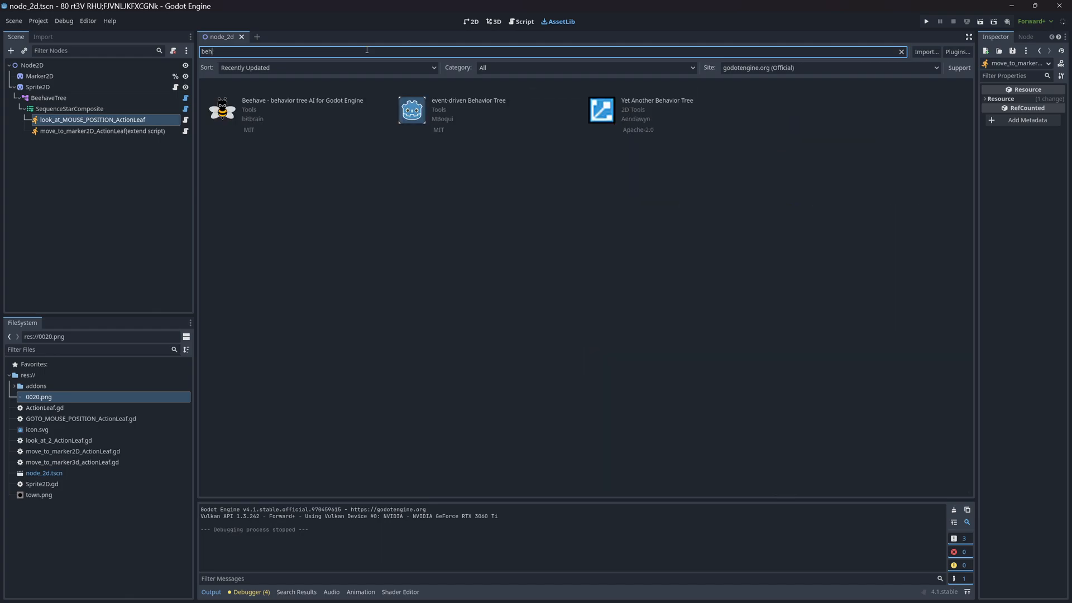
Step: Replace the 'btree' query in the Asset Library search with 'beha' to list behavior tree add-ons
key(ctrl+BackSpace)
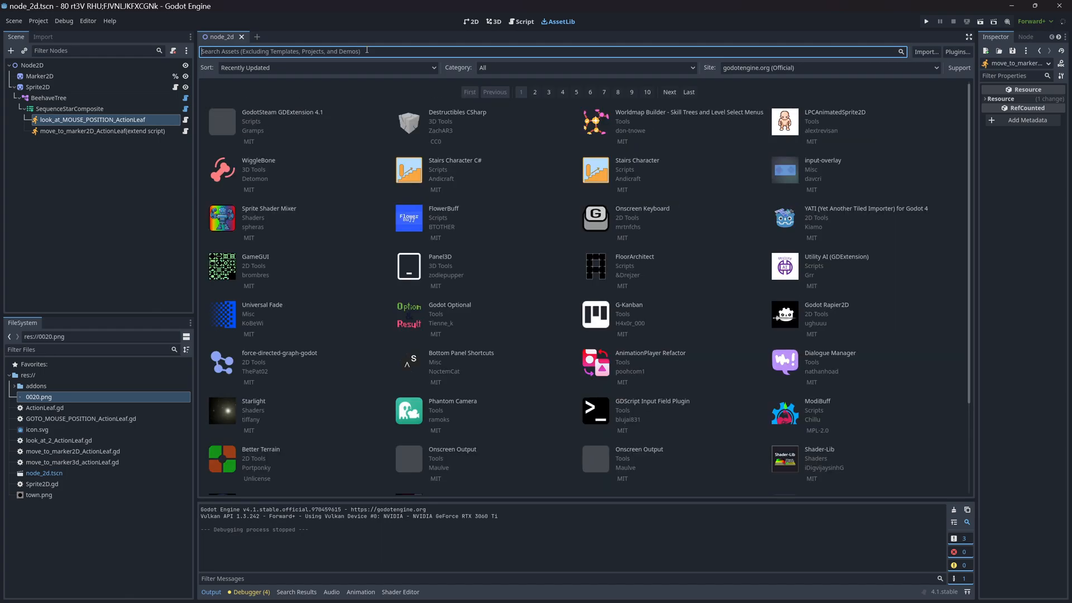
text(btree)
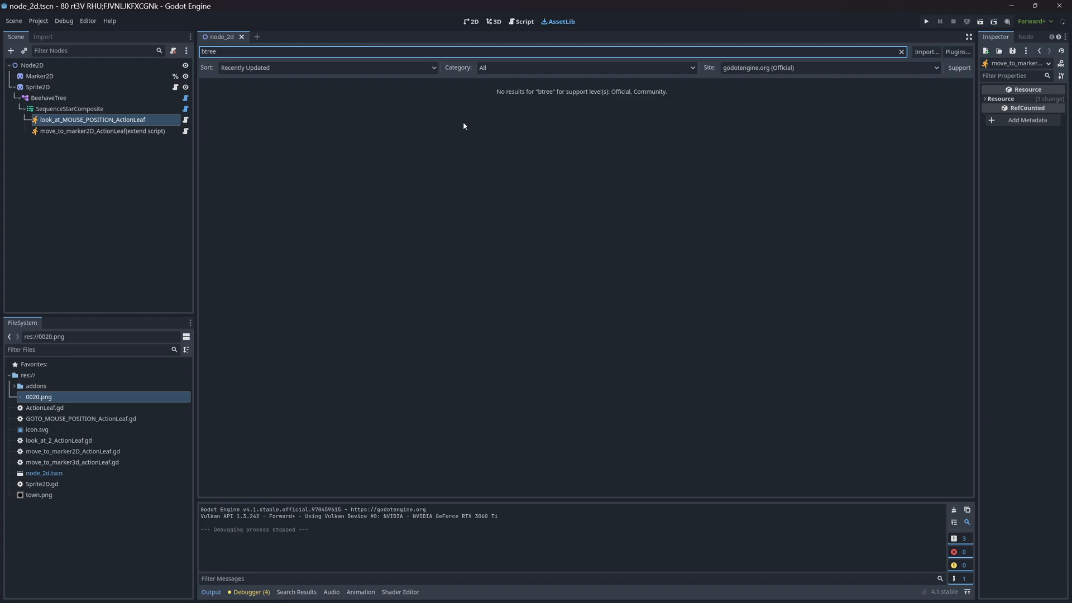
drag(218, 51, 200, 50)
text(beha)
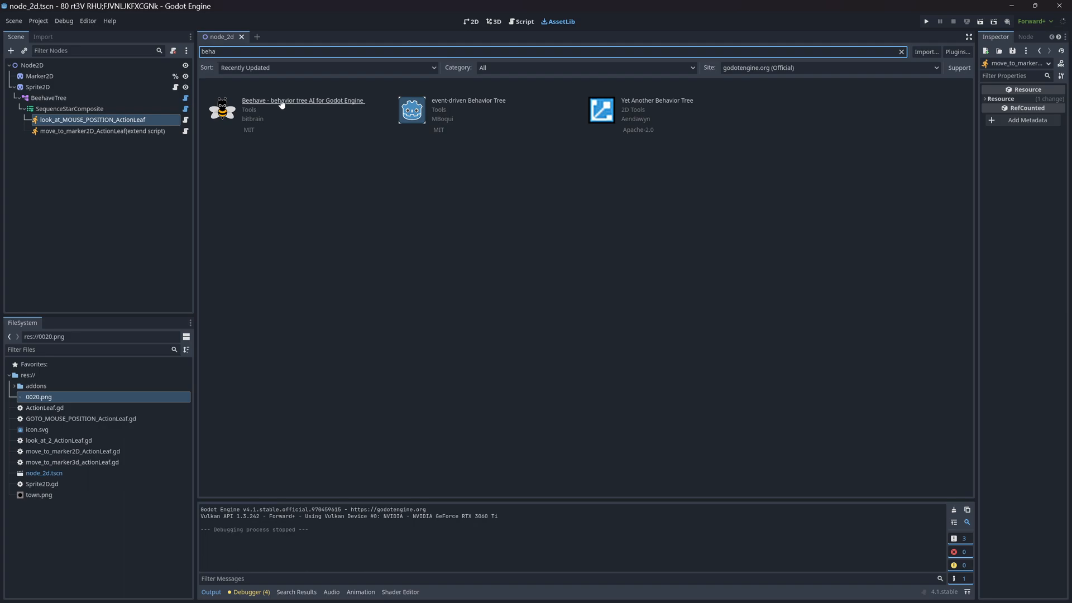
Step: Show the 'Beehave - behavior tree AI for Godot Engine' asset's version and description
click(302, 100)
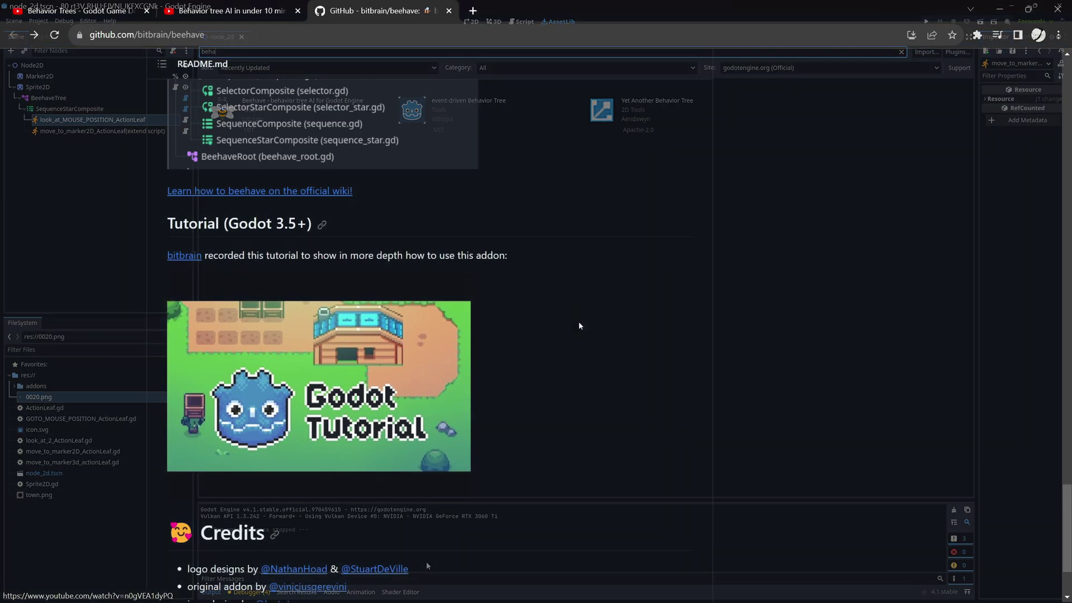
scroll(541, 269, up, 5)
scroll(536, 264, up, 5)
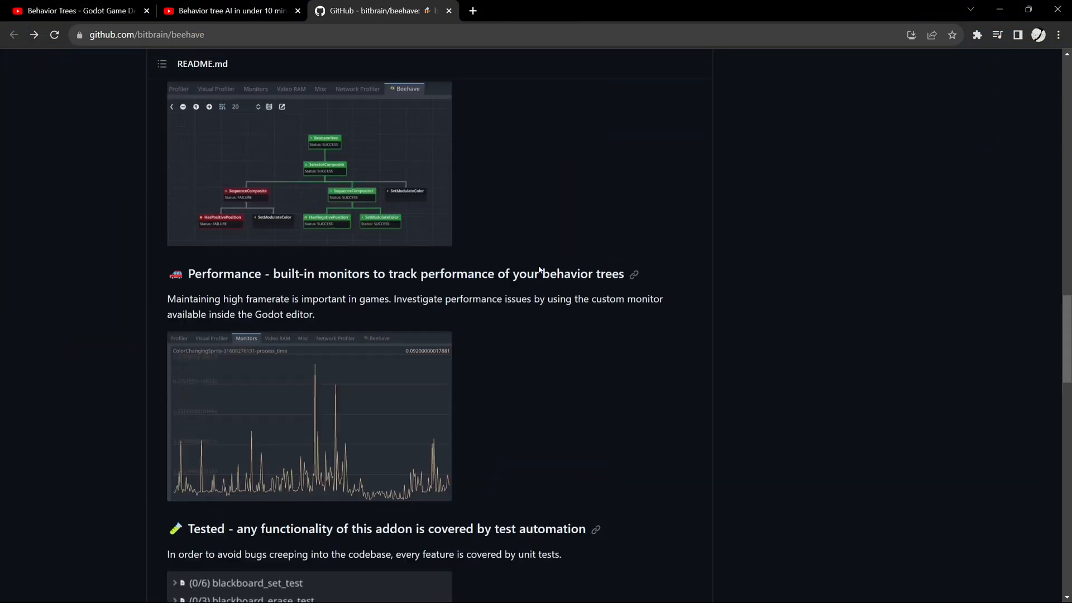
scroll(530, 260, up, 5)
scroll(529, 260, up, 5)
scroll(526, 264, up, 3)
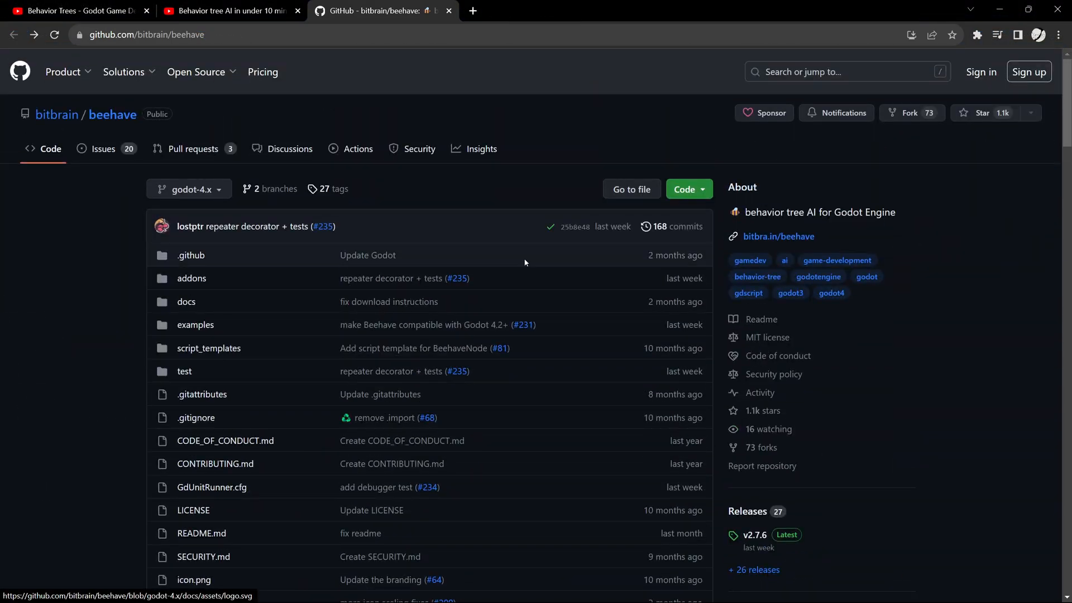
scroll(525, 262, down, 4)
scroll(525, 262, down, 1)
scroll(561, 265, up, 2)
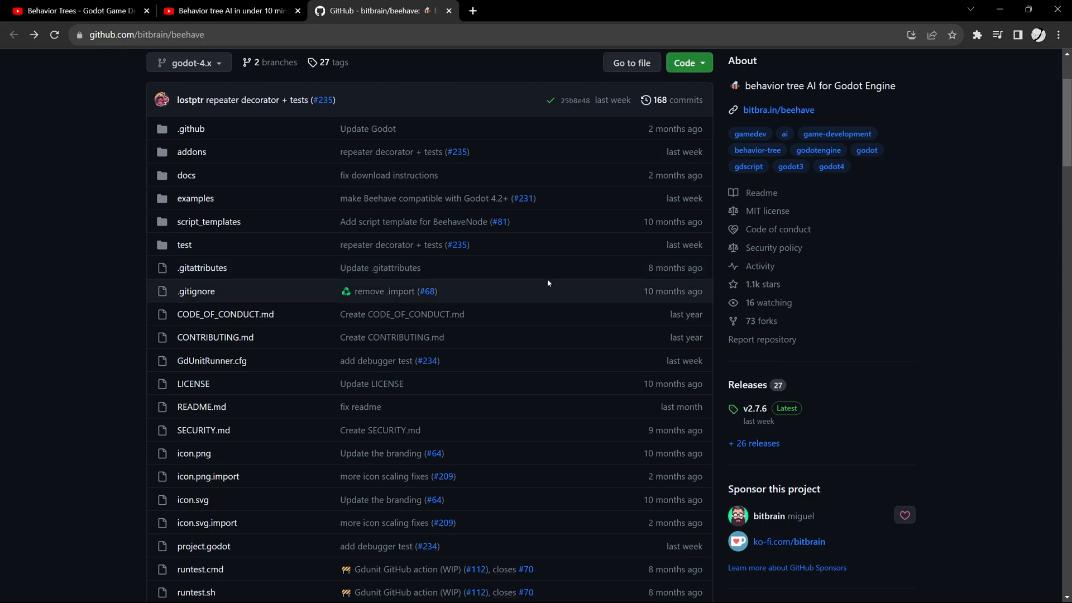
scroll(625, 307, down, 2)
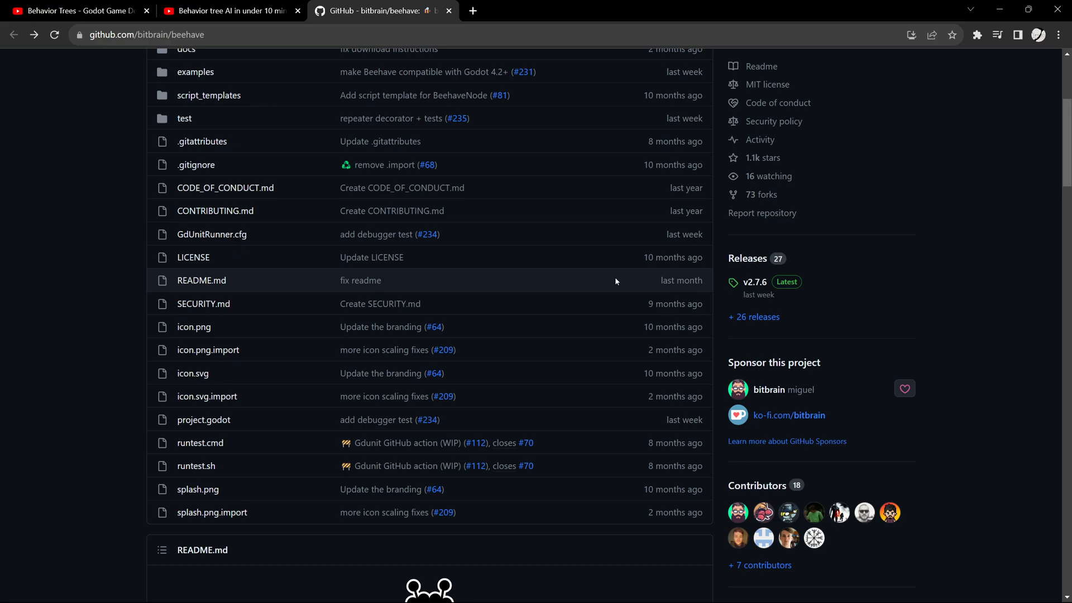
scroll(615, 278, down, 4)
scroll(615, 278, down, 3)
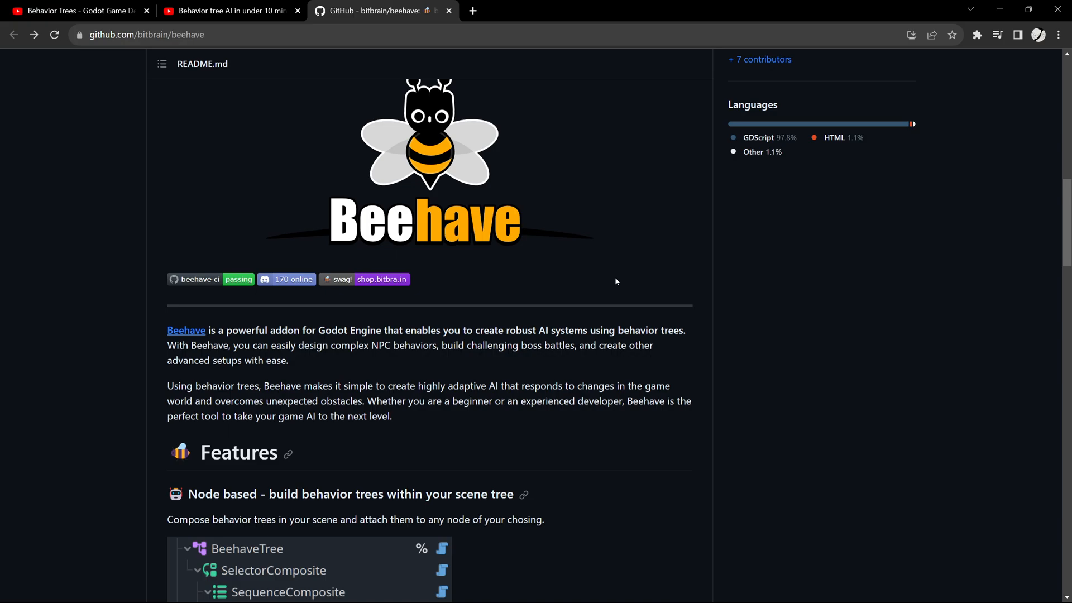
scroll(615, 277, down, 1)
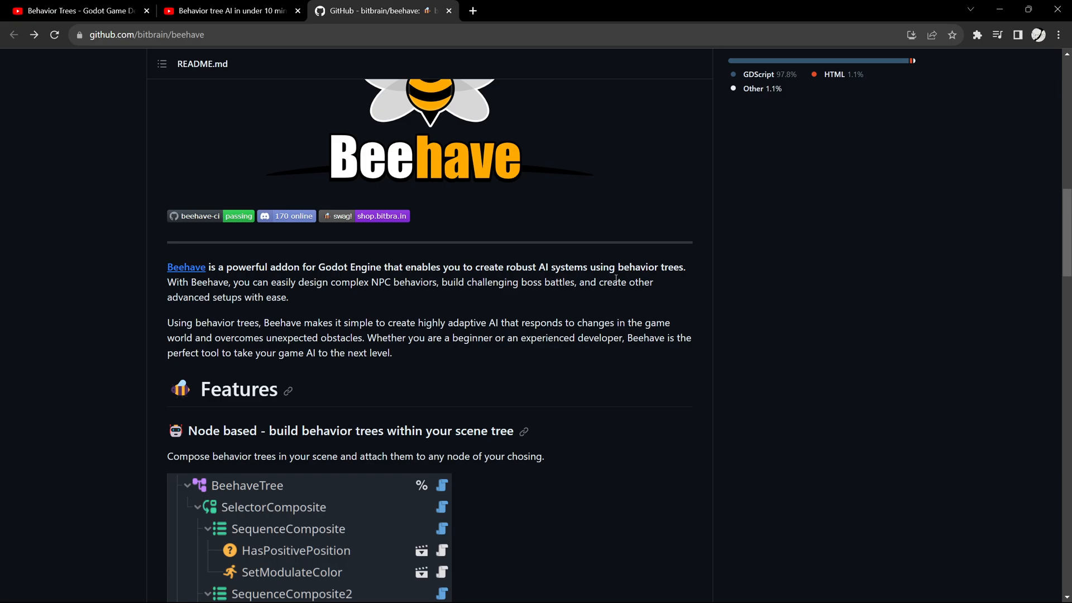
scroll(586, 281, down, 1)
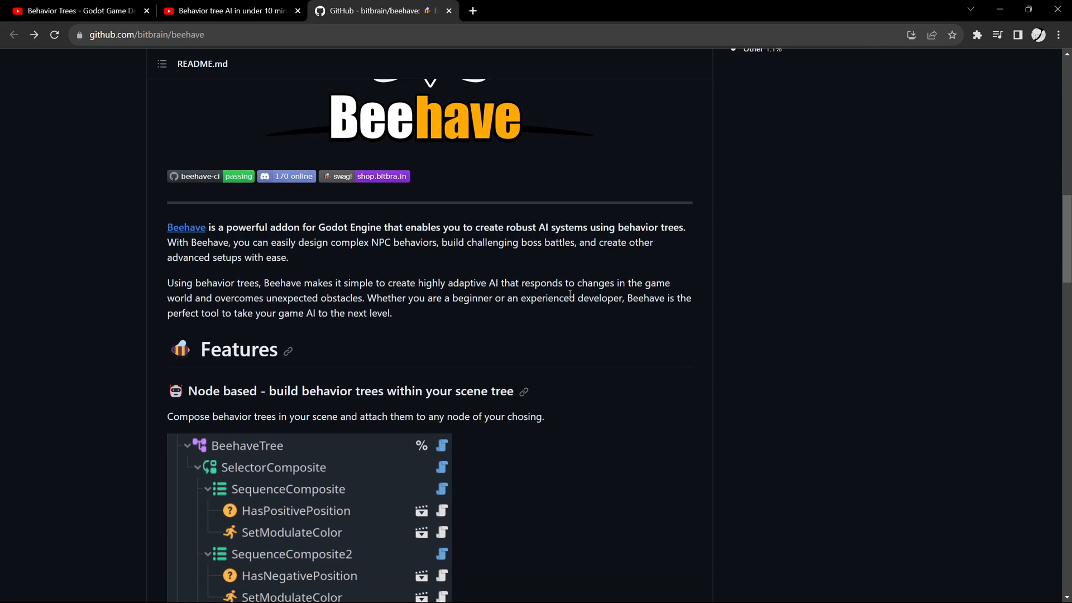
scroll(586, 281, down, 1)
scroll(586, 281, down, 1)
scroll(586, 280, down, 1)
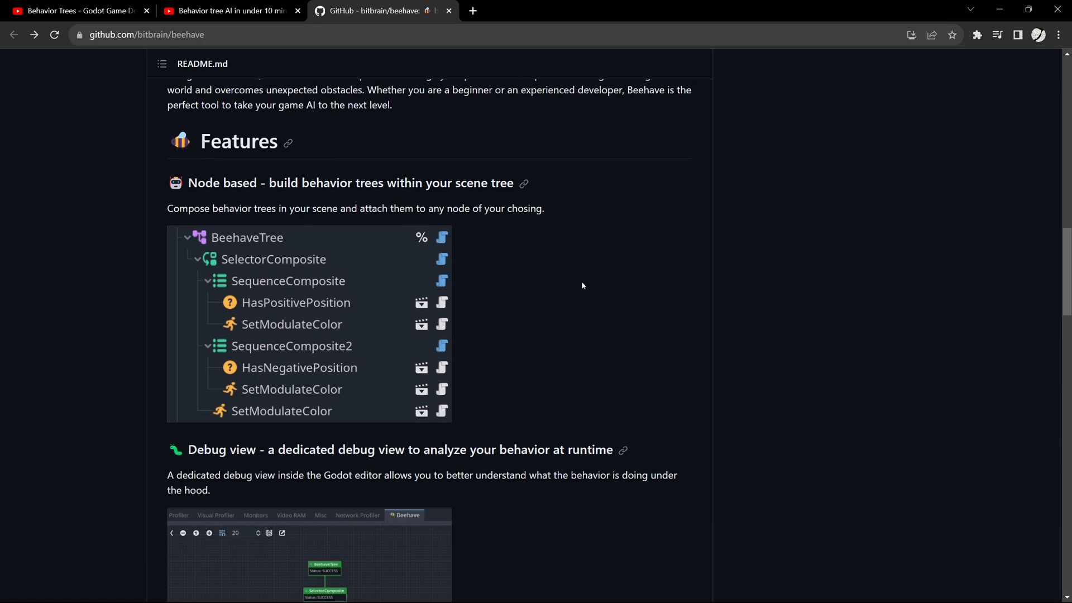
scroll(581, 281, up, 8)
scroll(581, 281, up, 6)
scroll(581, 281, up, 4)
scroll(582, 281, down, 5)
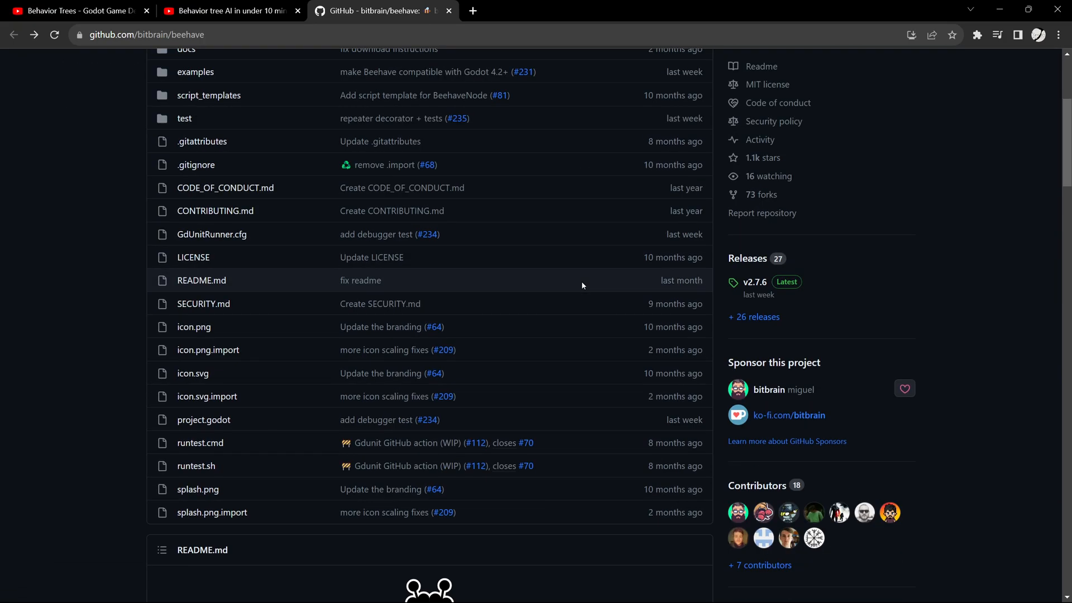
scroll(581, 281, down, 4)
scroll(581, 281, down, 3)
scroll(580, 280, down, 2)
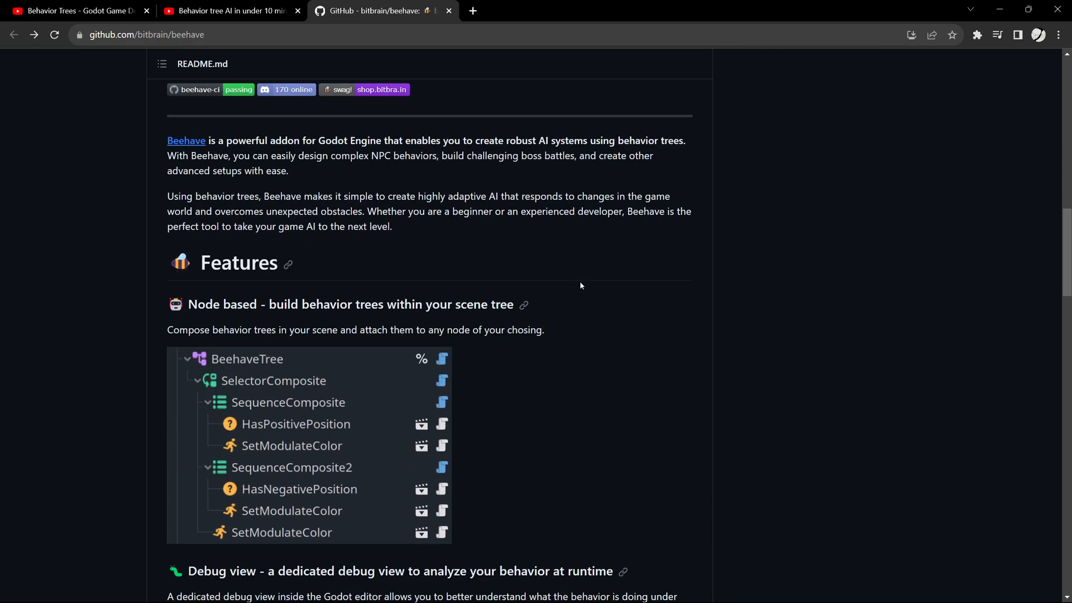
scroll(580, 280, down, 2)
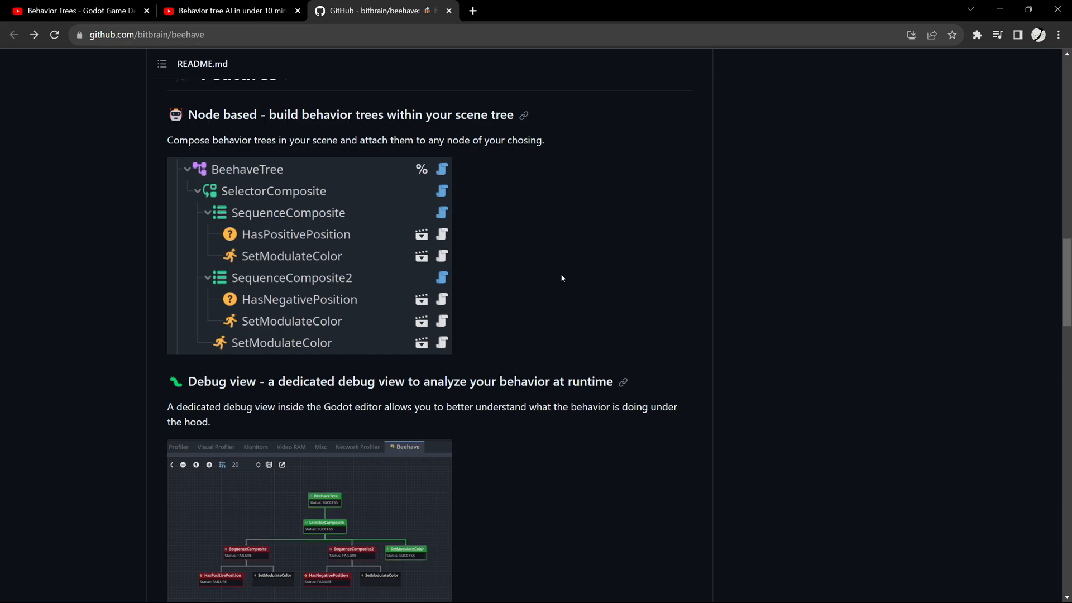
scroll(541, 256, down, 4)
scroll(542, 255, down, 3)
scroll(542, 256, down, 4)
scroll(541, 256, down, 5)
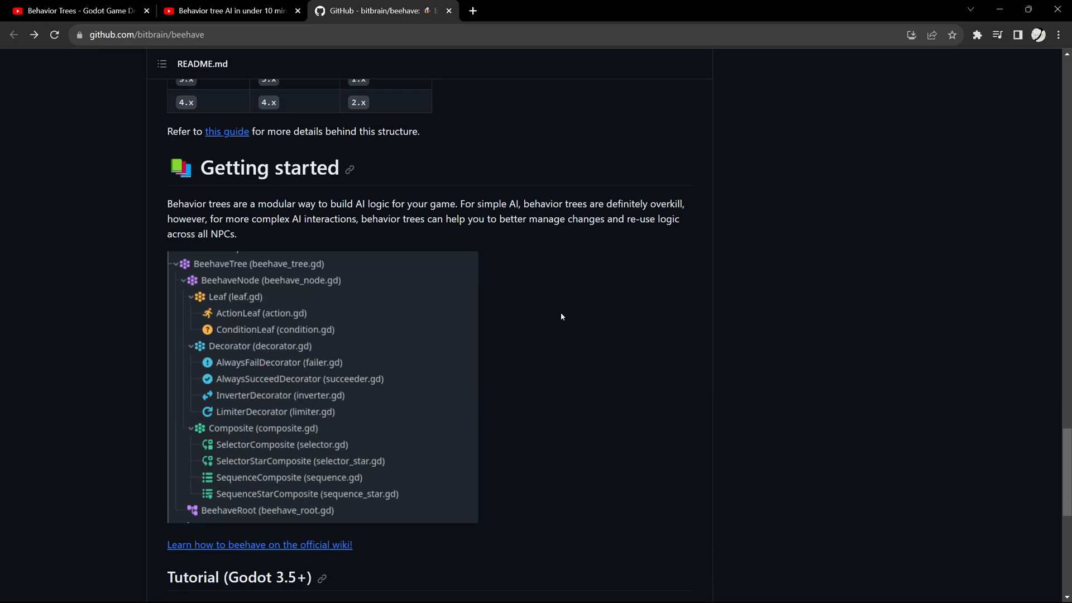
scroll(574, 321, down, 2)
scroll(575, 321, up, 2)
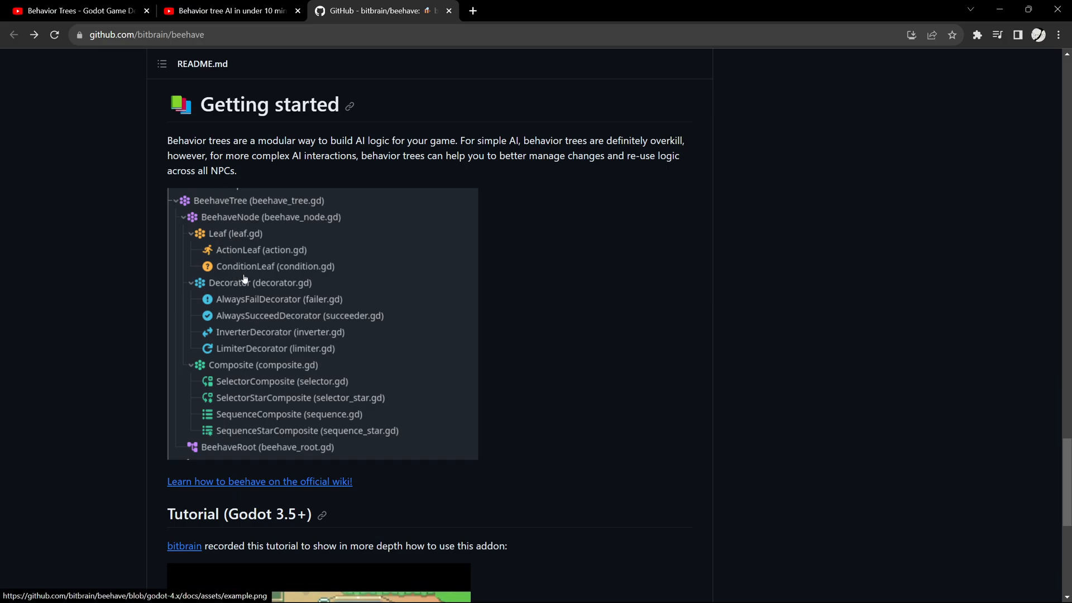
scroll(618, 302, down, 4)
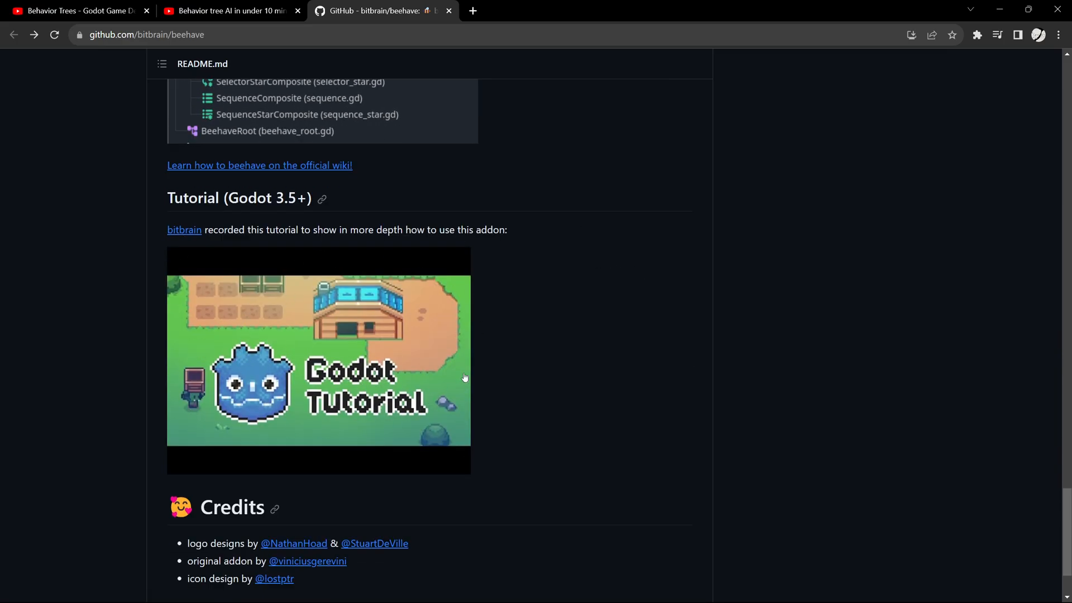
scroll(582, 326, down, 2)
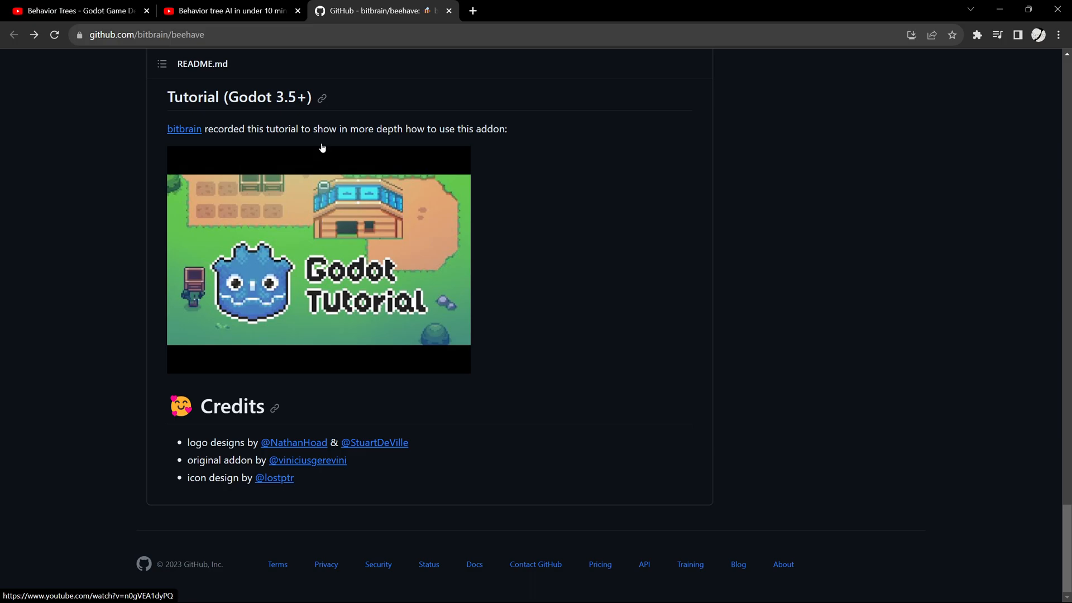
Step: Play the first few seconds of the Beehave tutorial video on YouTube, then pause it
click(216, 11)
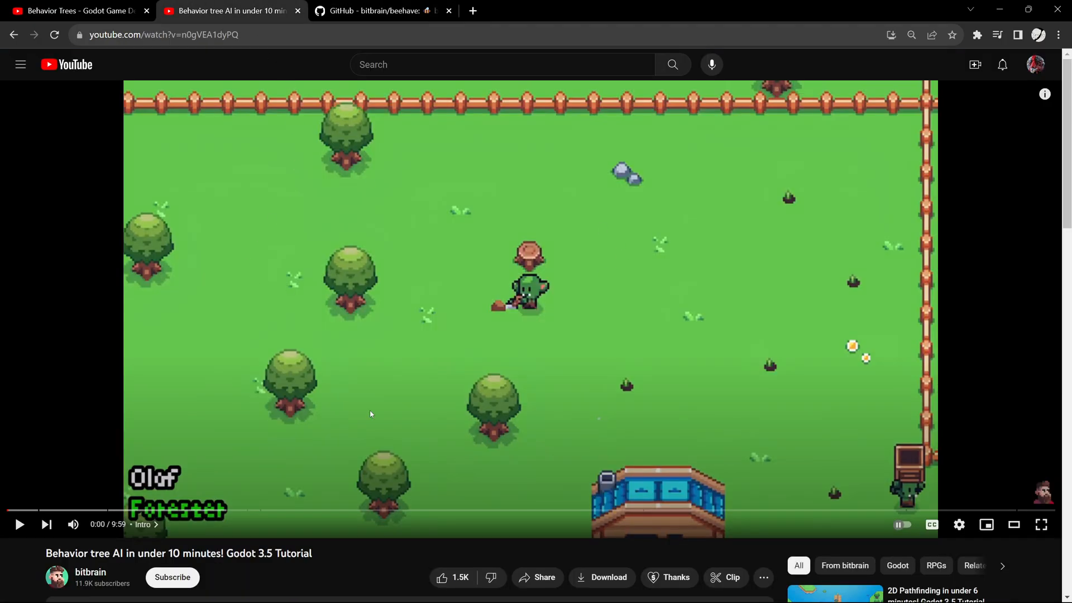
click(495, 414)
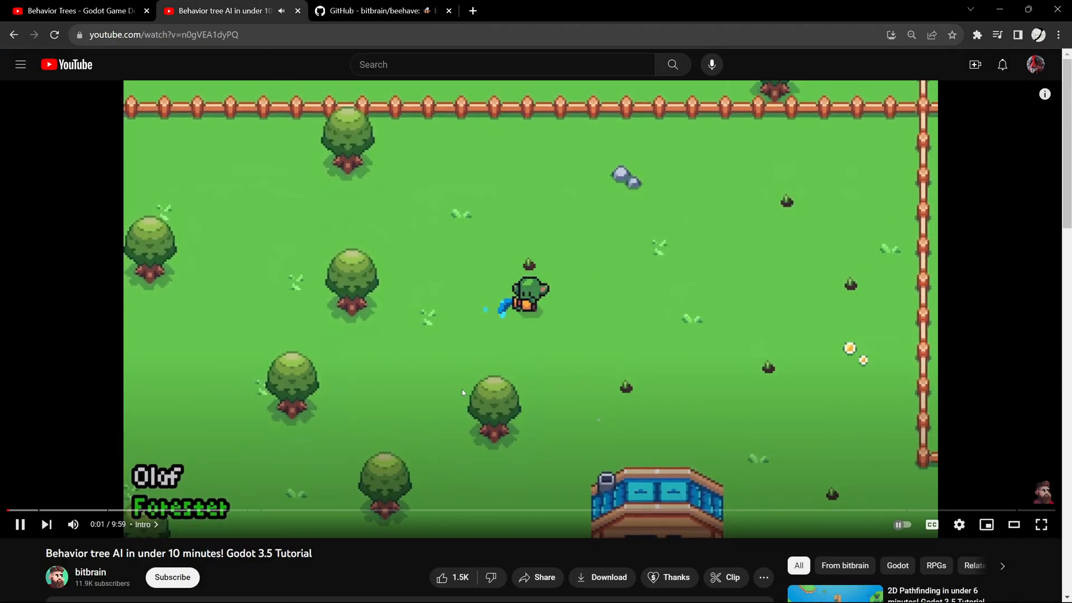
click(383, 330)
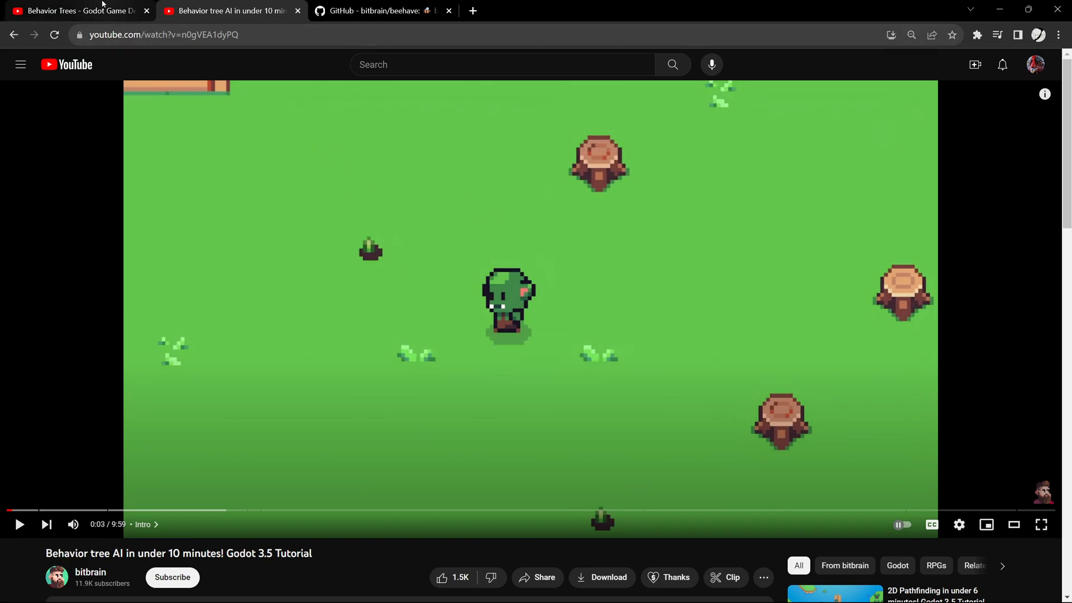
Step: Look over the Behavior Trees video and its comments, ending on the Beehave manual's Getting Started page
click(80, 10)
scroll(328, 325, down, 3)
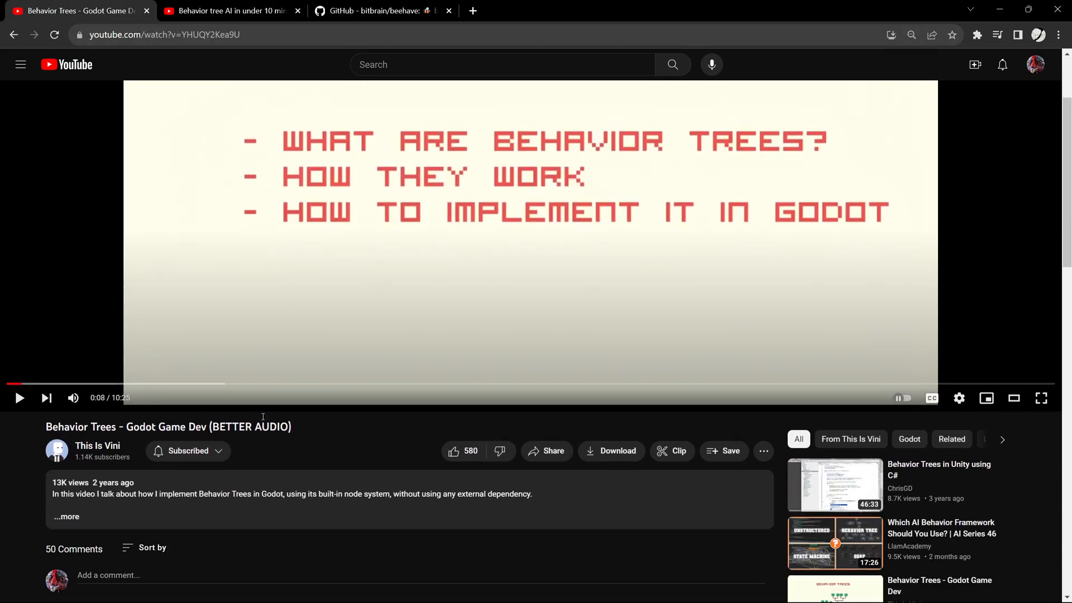
scroll(372, 295, up, 3)
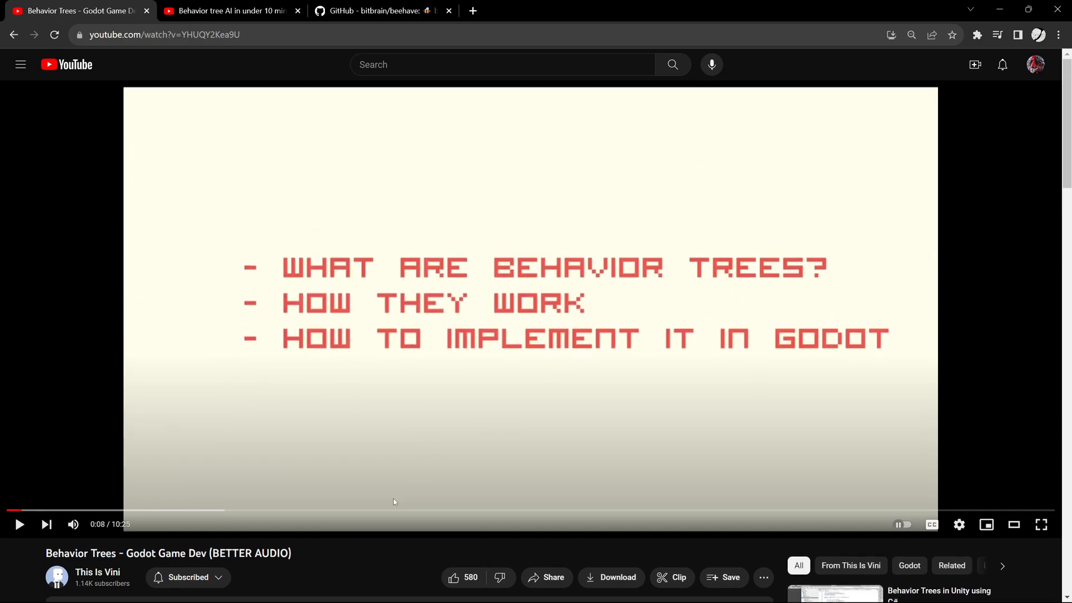
scroll(424, 531, down, 1)
scroll(391, 561, down, 2)
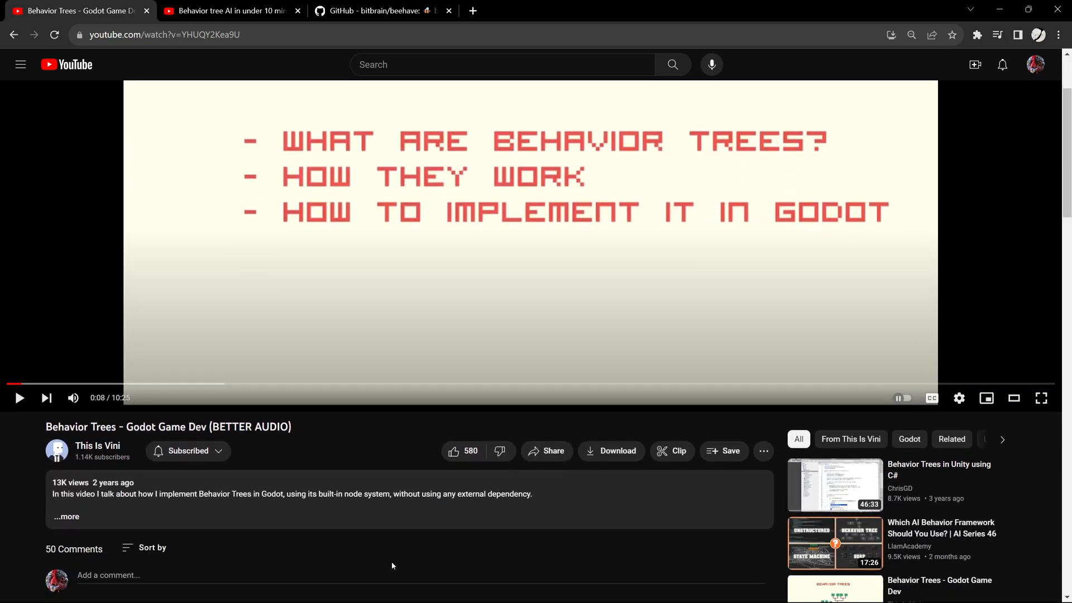
scroll(360, 440, up, 1)
scroll(359, 440, up, 1)
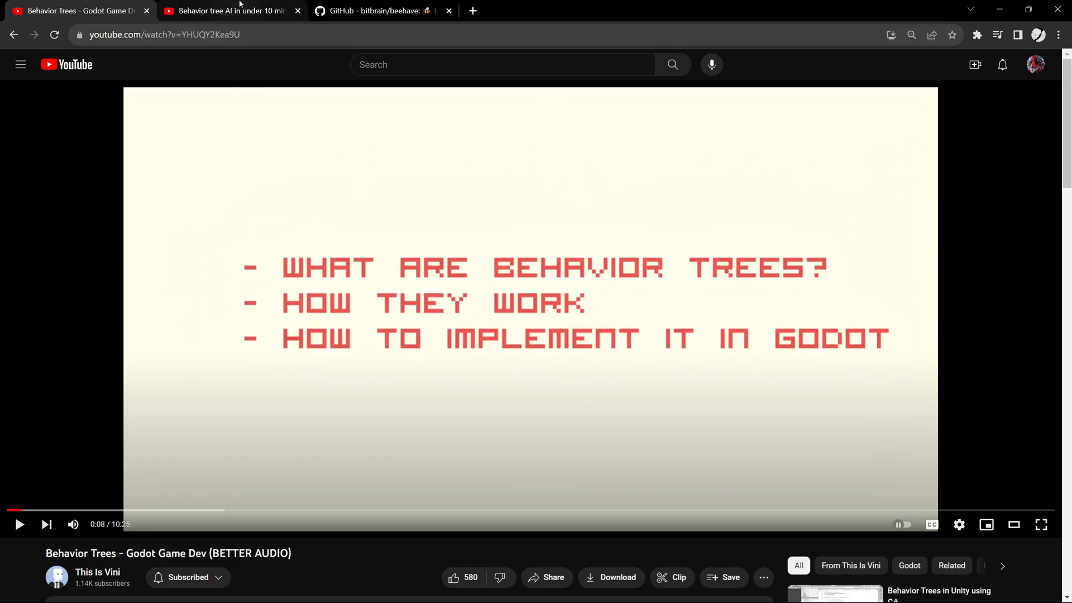
click(369, 10)
scroll(398, 206, up, 8)
scroll(397, 207, up, 5)
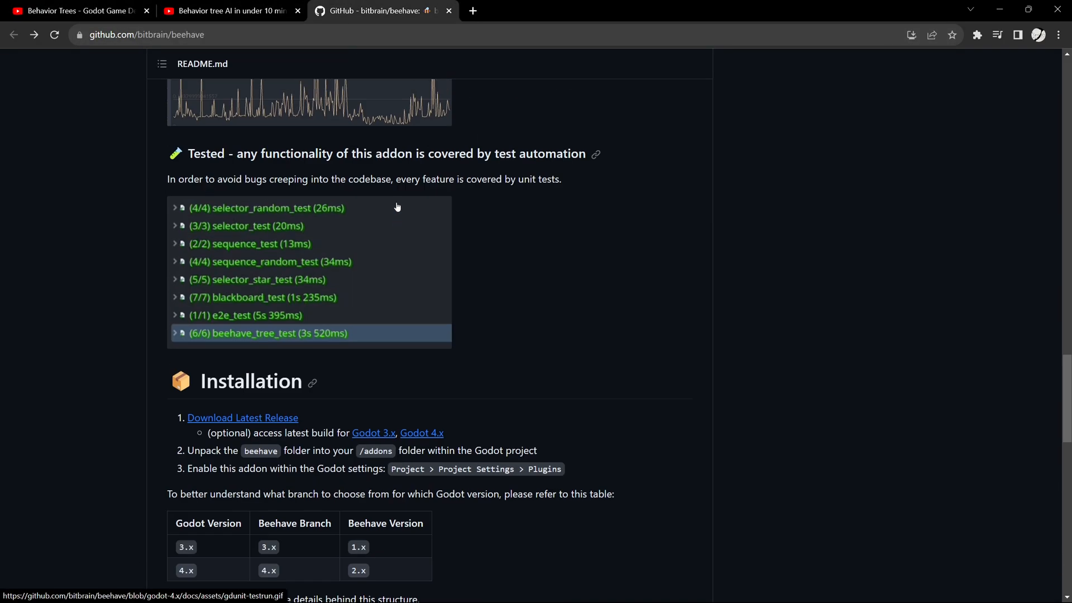
scroll(398, 206, up, 8)
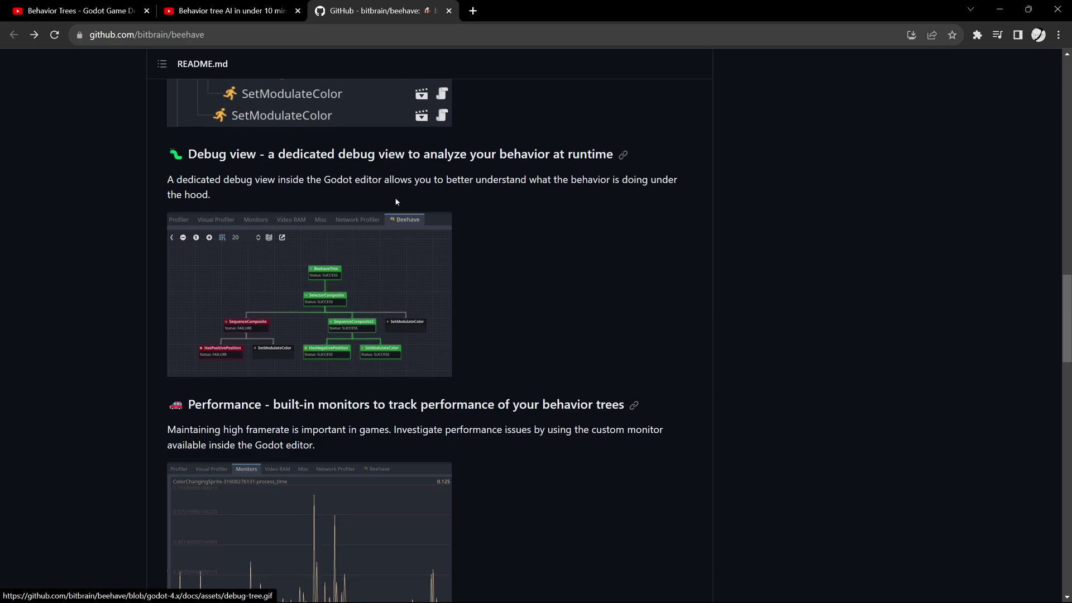
click(34, 35)
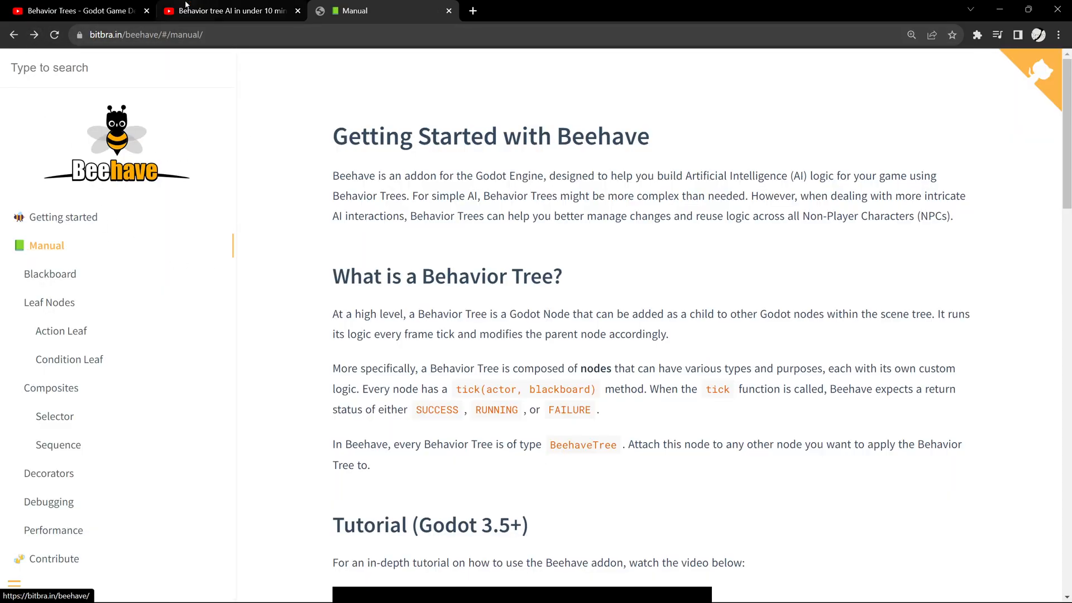
click(80, 10)
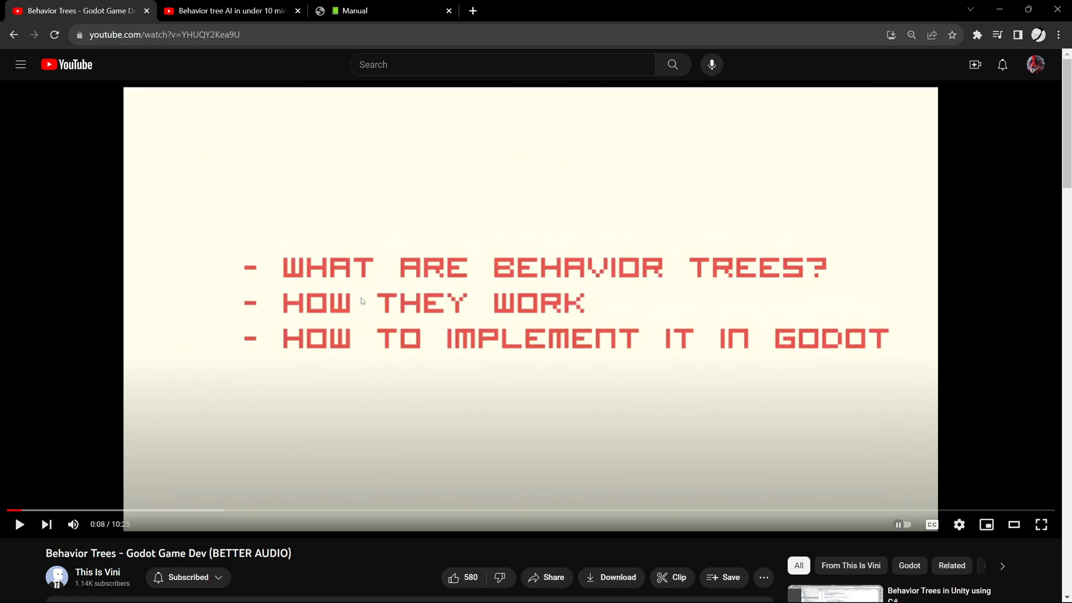
scroll(390, 397, down, 6)
scroll(385, 397, down, 6)
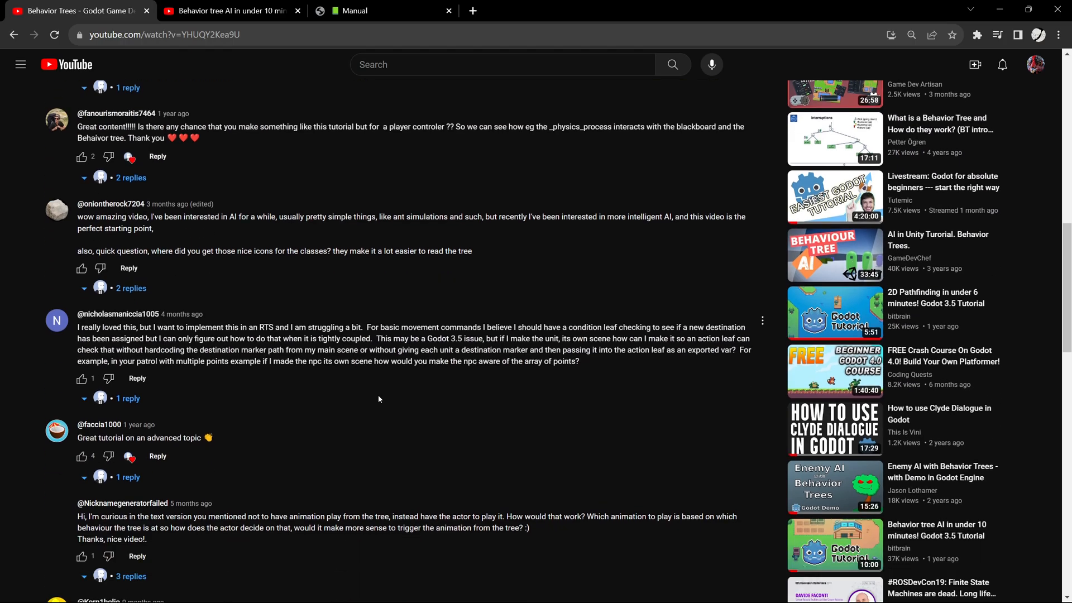
scroll(377, 394, down, 3)
scroll(364, 405, down, 3)
scroll(347, 399, down, 3)
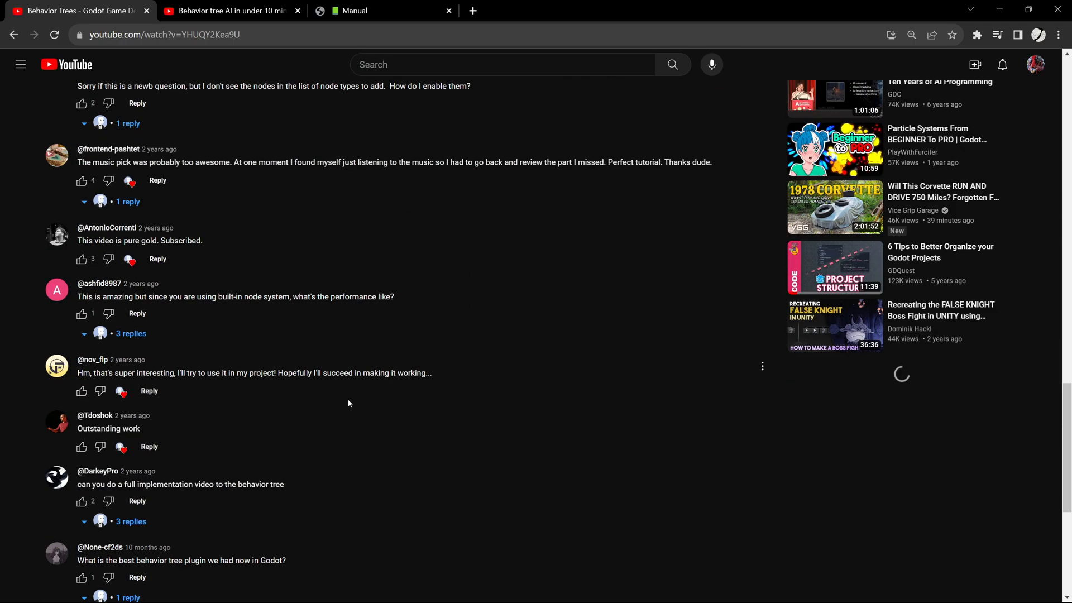
scroll(347, 399, up, 1)
scroll(372, 400, down, 3)
scroll(372, 400, up, 5)
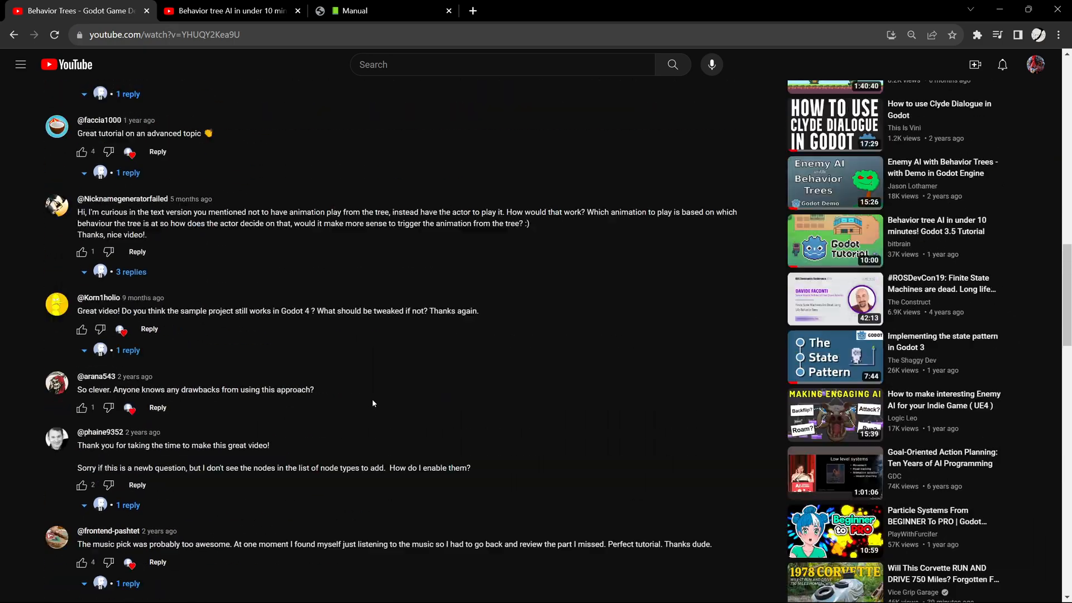
scroll(371, 399, up, 6)
scroll(372, 398, up, 8)
scroll(373, 403, up, 2)
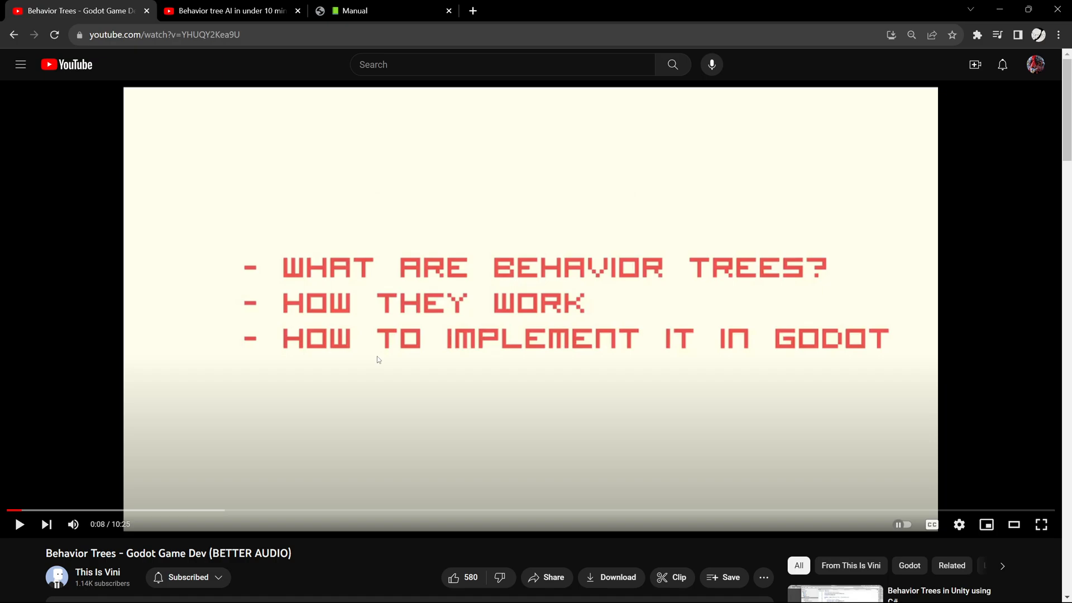
click(368, 10)
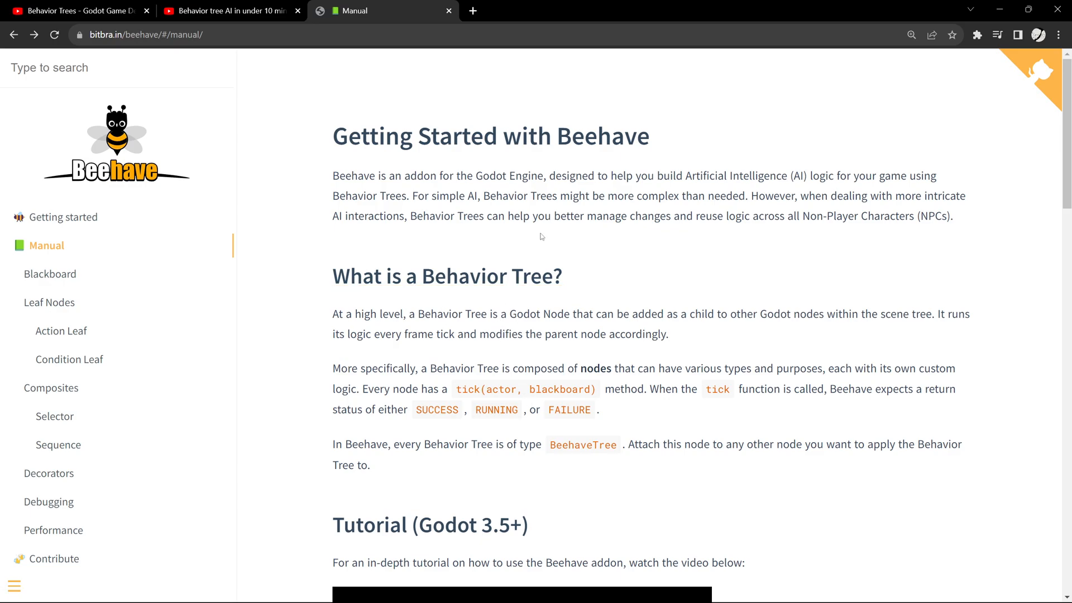
scroll(502, 293, down, 5)
scroll(536, 318, down, 5)
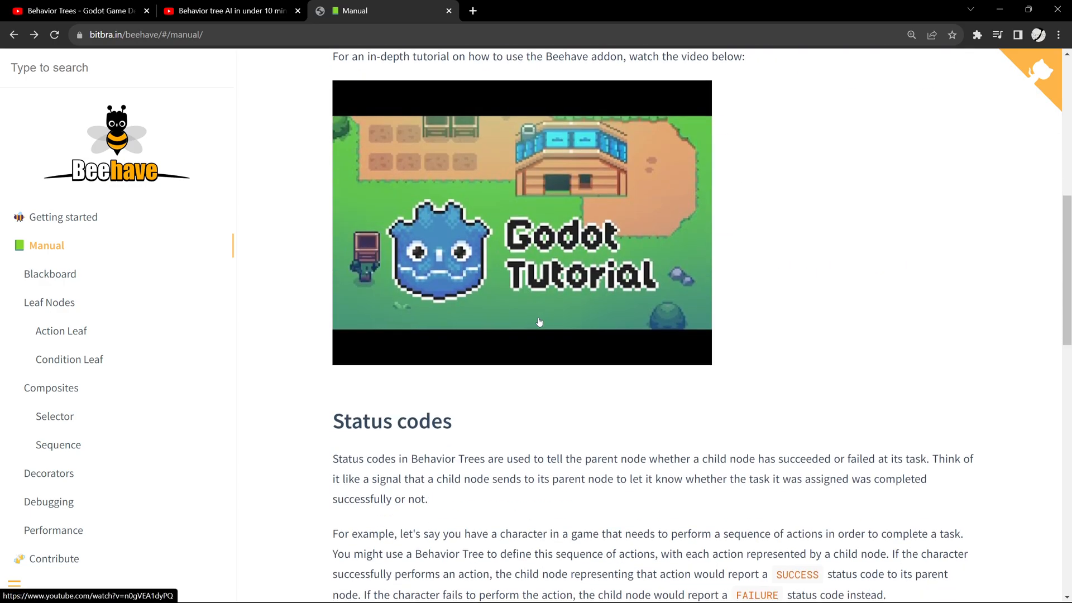
scroll(565, 323, down, 5)
scroll(565, 324, down, 5)
scroll(556, 323, down, 4)
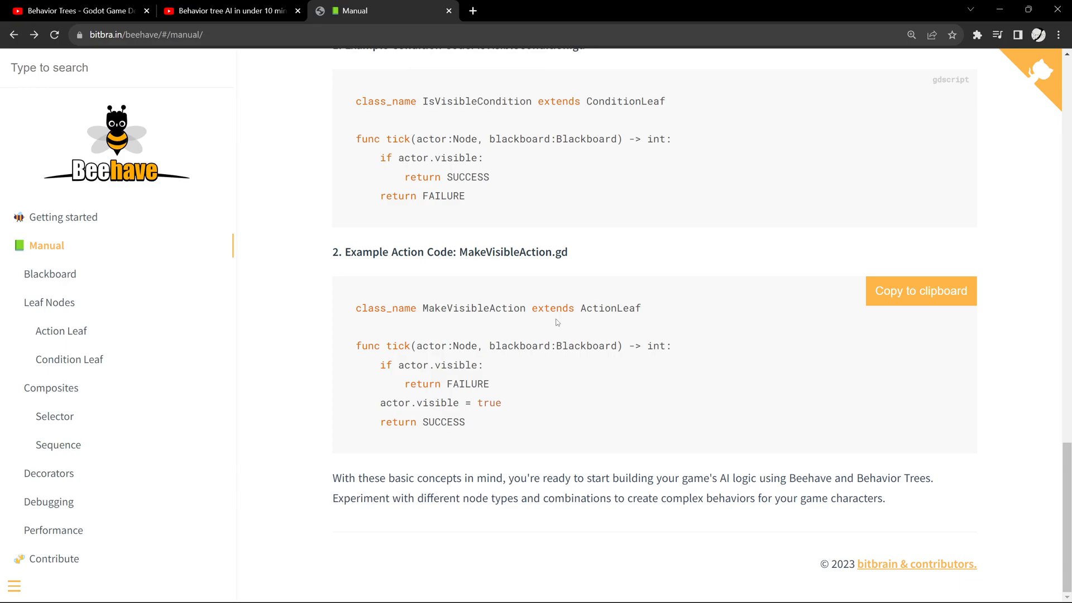
scroll(556, 322, up, 3)
scroll(620, 223, up, 8)
scroll(632, 303, up, 3)
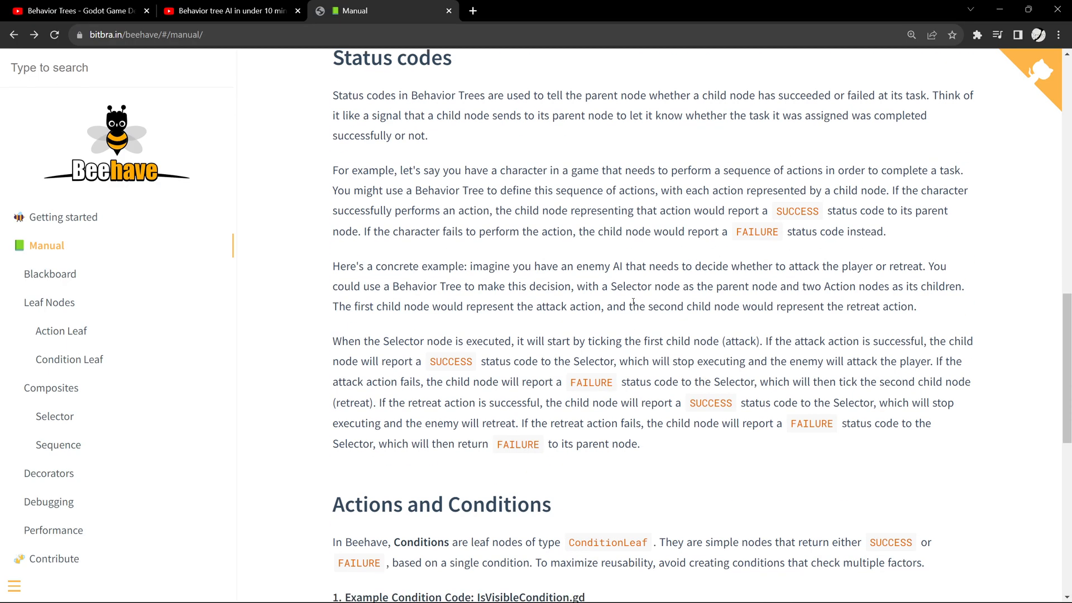
scroll(631, 303, down, 2)
click(227, 10)
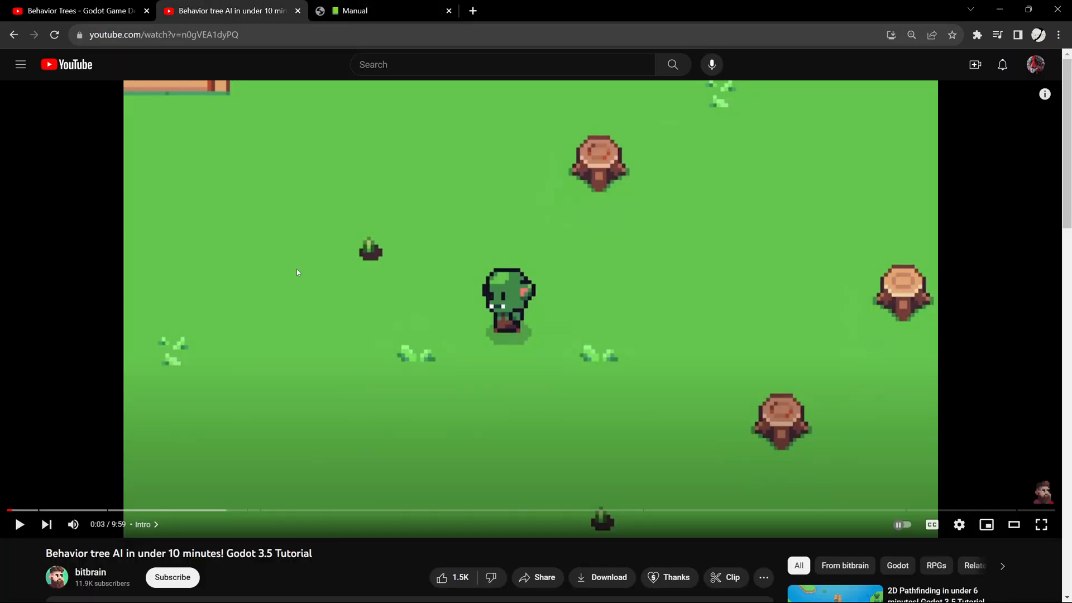
click(354, 10)
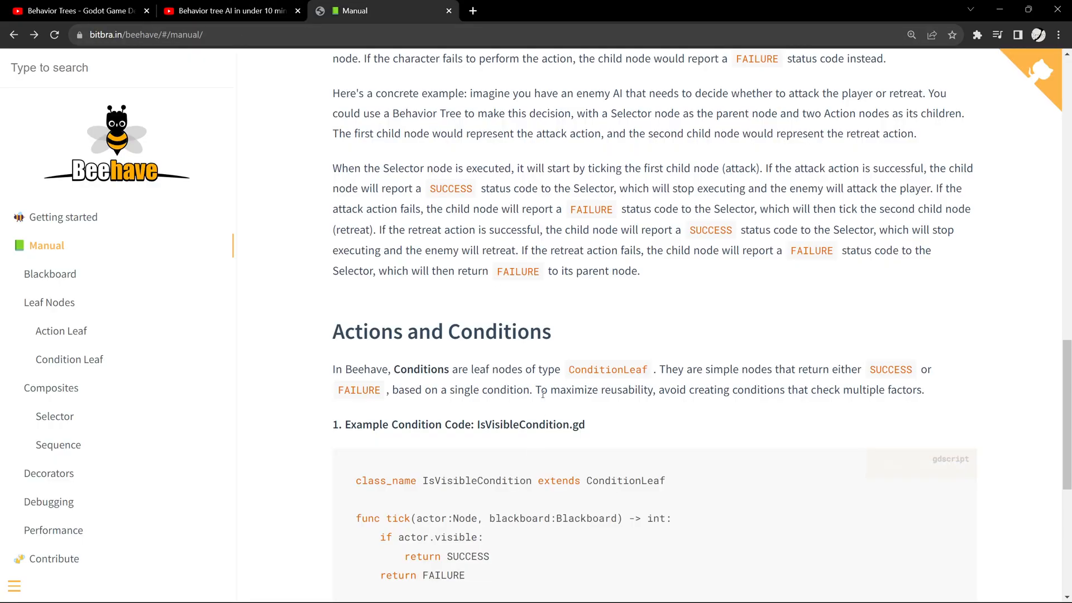
scroll(544, 398, down, 5)
scroll(545, 397, down, 1)
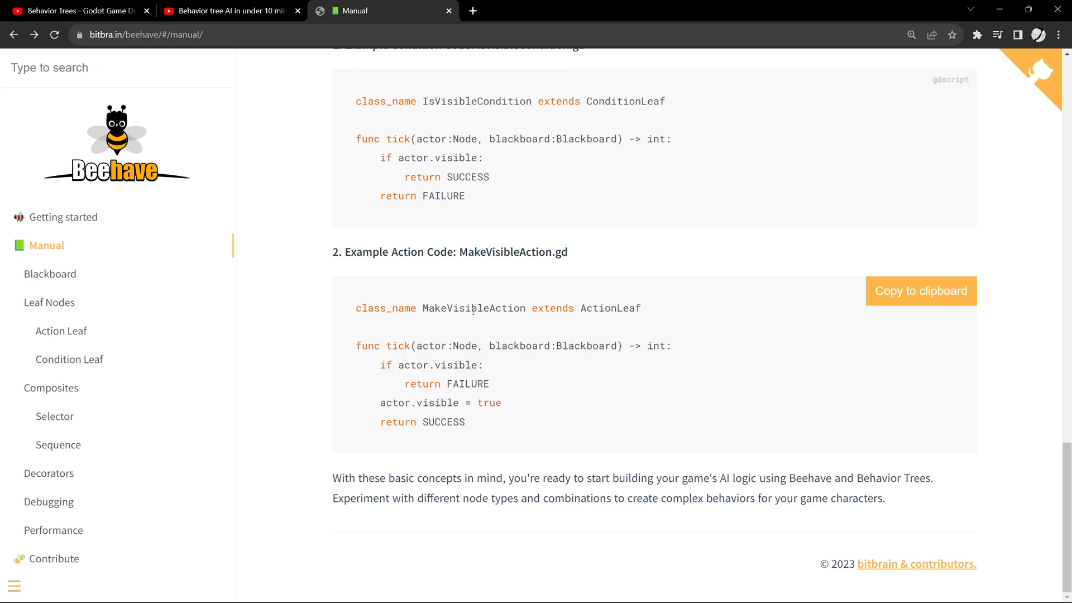
scroll(474, 314, up, 5)
scroll(474, 314, up, 2)
scroll(474, 314, down, 3)
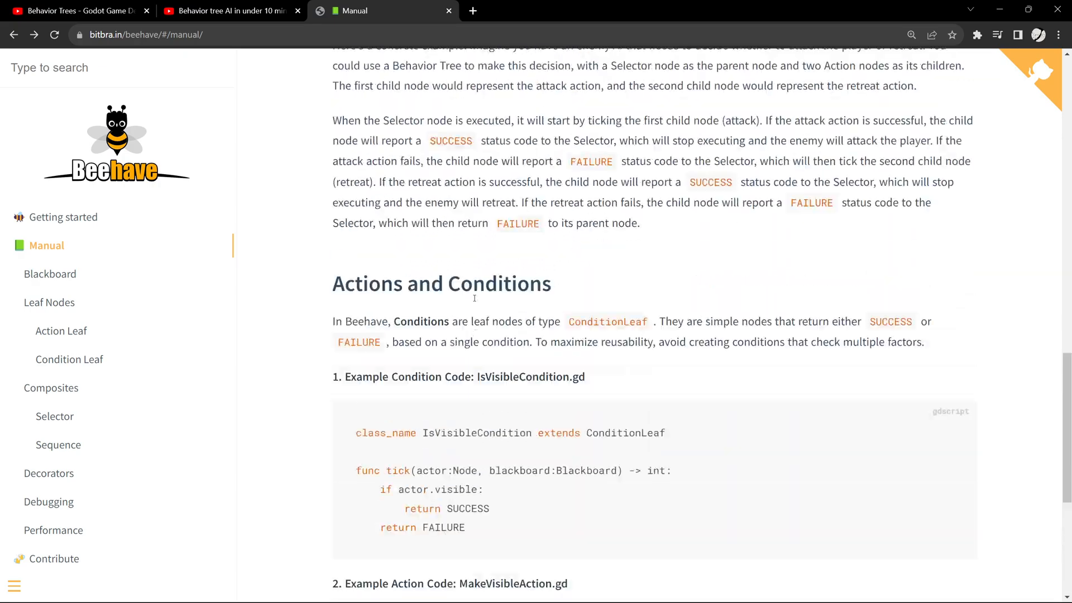
scroll(474, 298, up, 1)
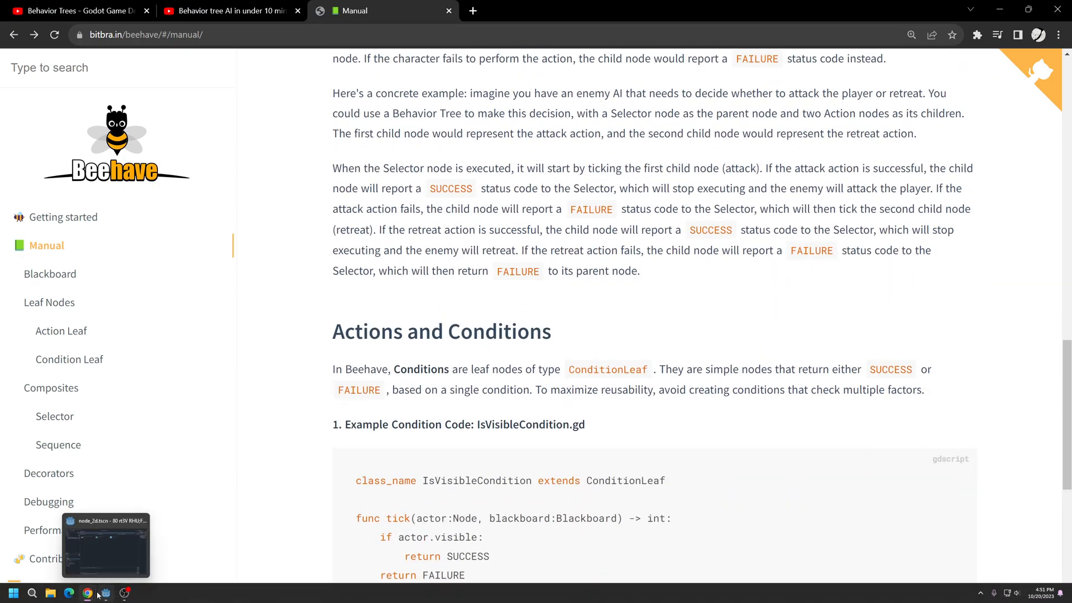
Step: Bring up the Sprite2D node's script in Godot's Script view
click(105, 593)
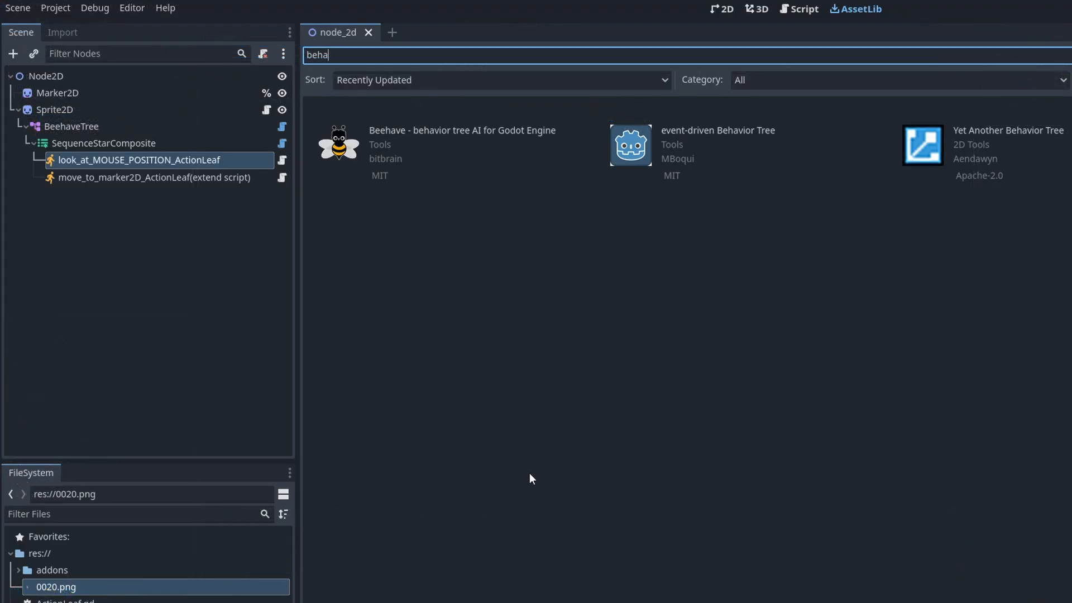
click(799, 8)
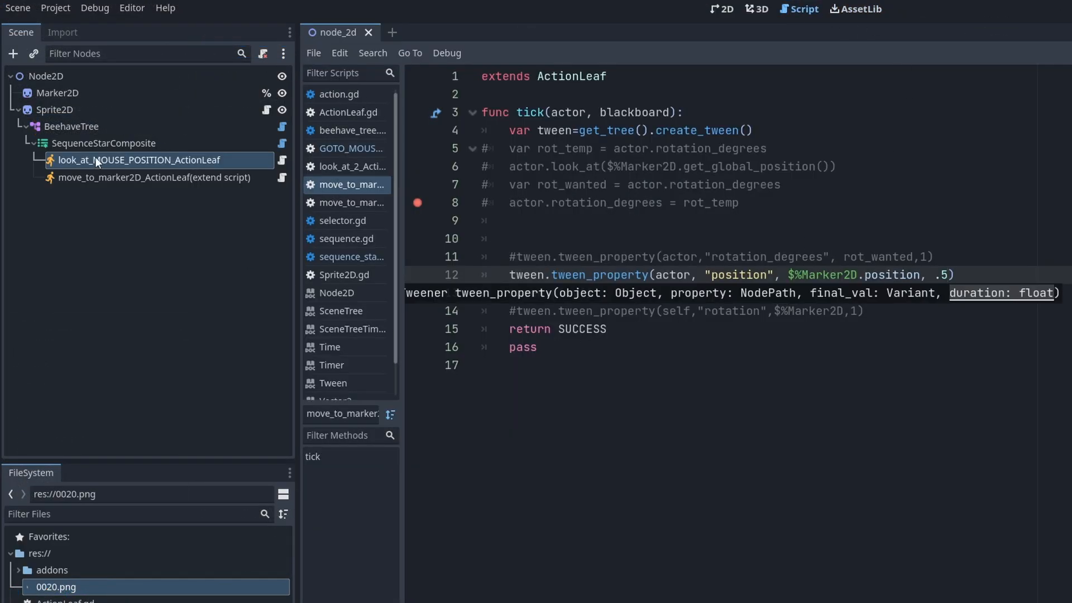
click(71, 126)
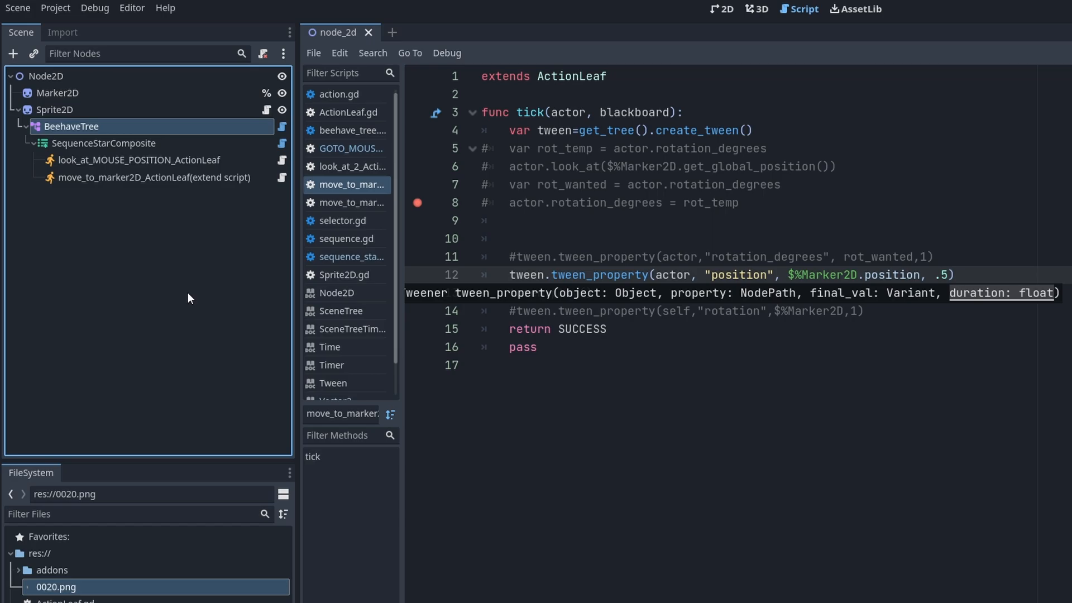
click(266, 110)
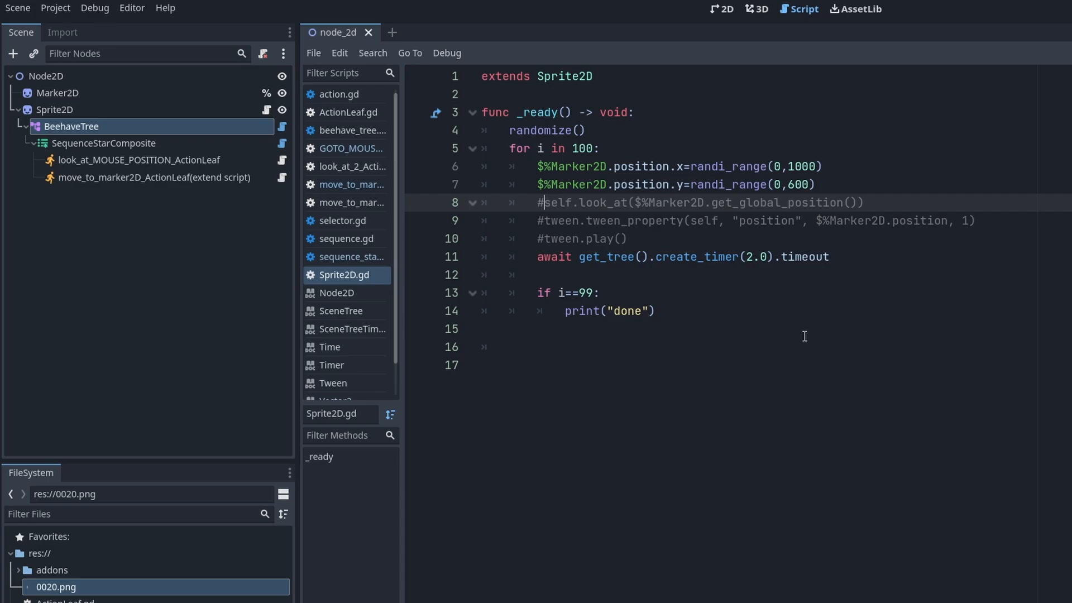
Step: Run the scene with F5 to watch the sprite head toward the marker, then close the game
key(F5)
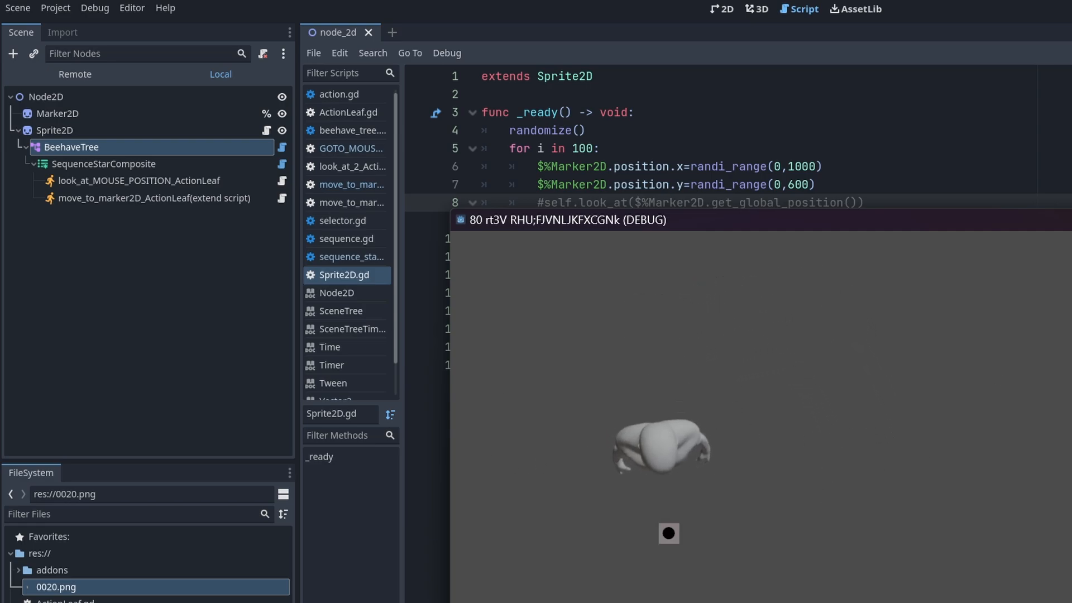
key(F8)
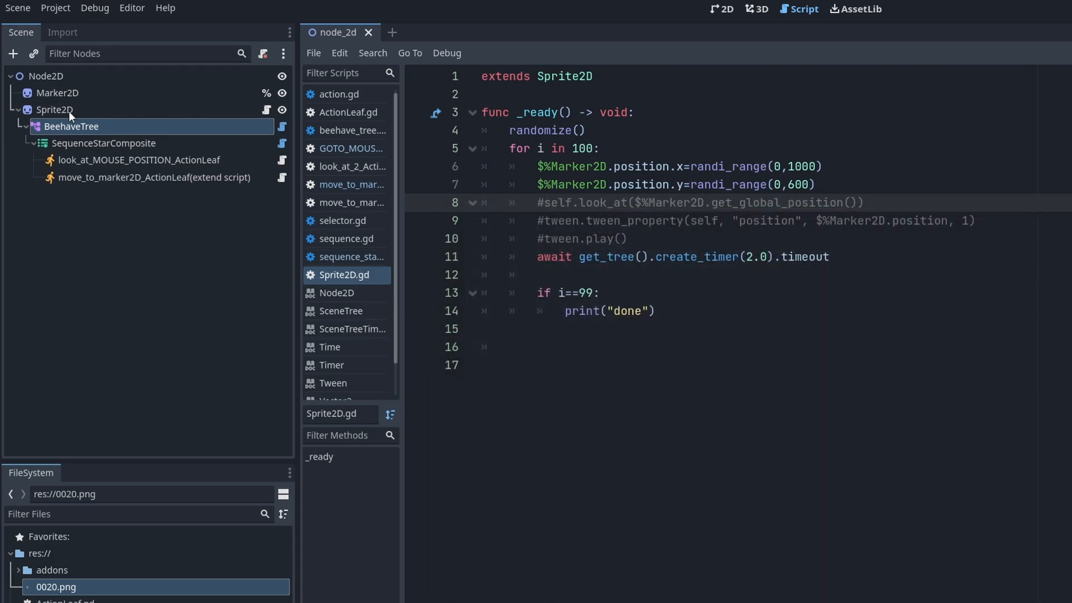
Step: Start adding a BeehaveTree child under Sprite2D, then cancel the Create Node dialog
click(57, 107)
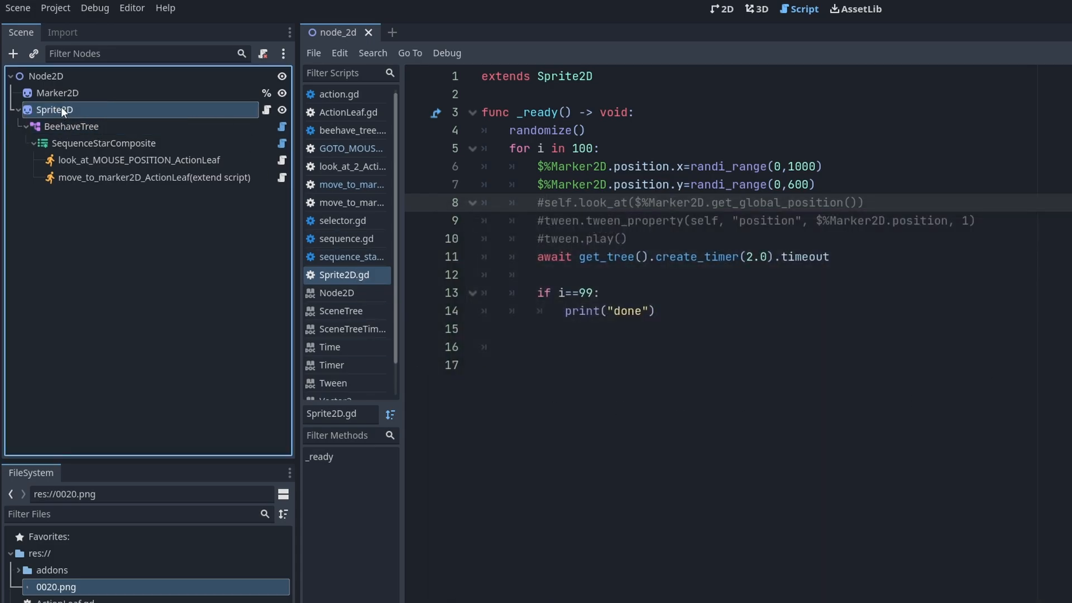
right_click(62, 106)
click(139, 144)
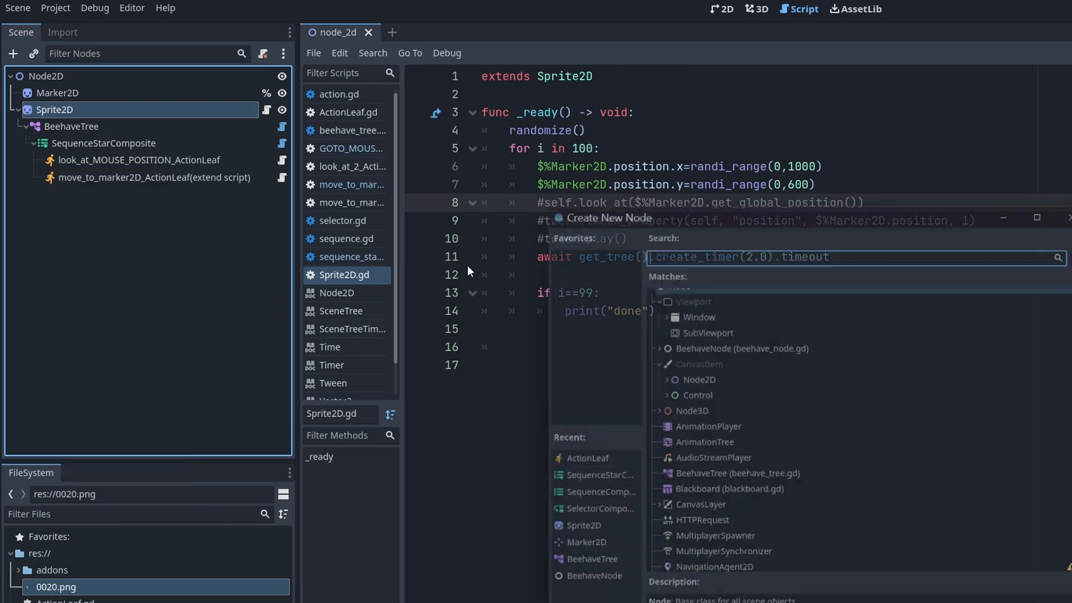
scroll(709, 470, down, 2)
click(695, 405)
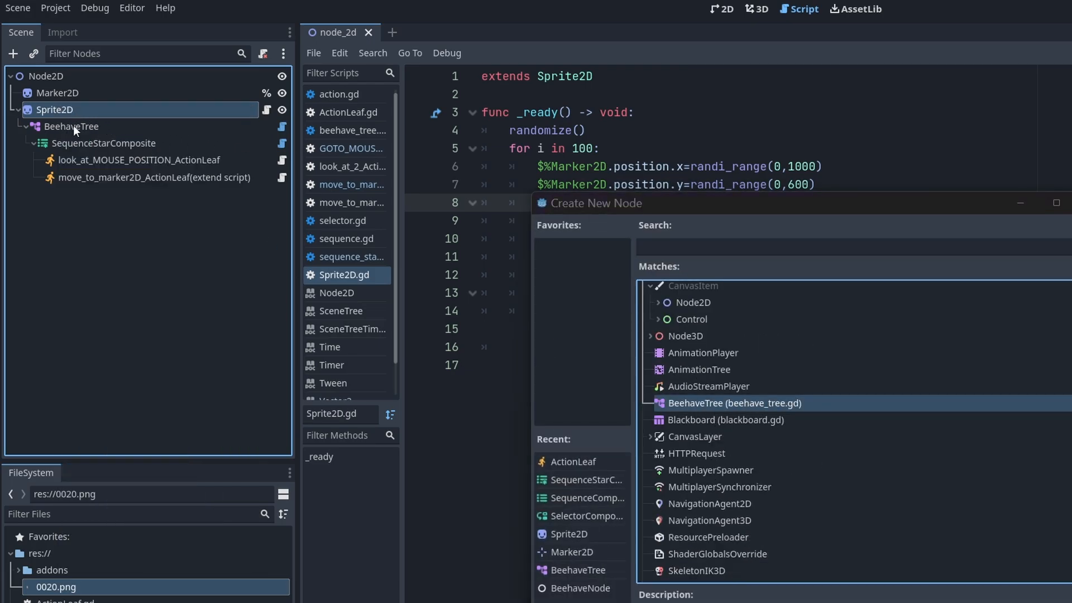
key(Escape)
Step: Show the BeehaveTree node's beehave_tree.gd script and read through it
click(97, 127)
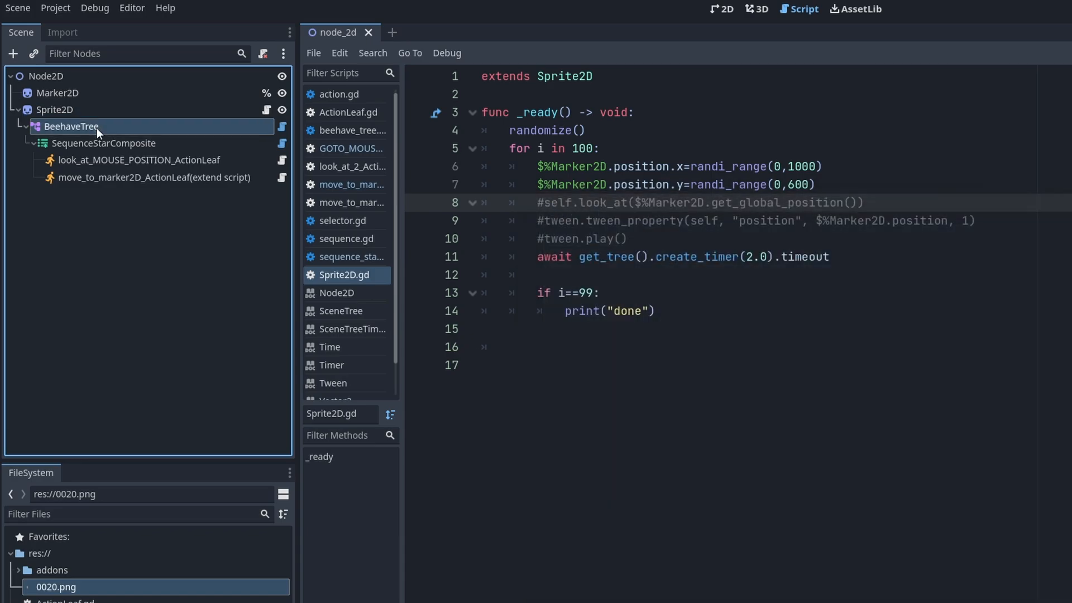
click(283, 127)
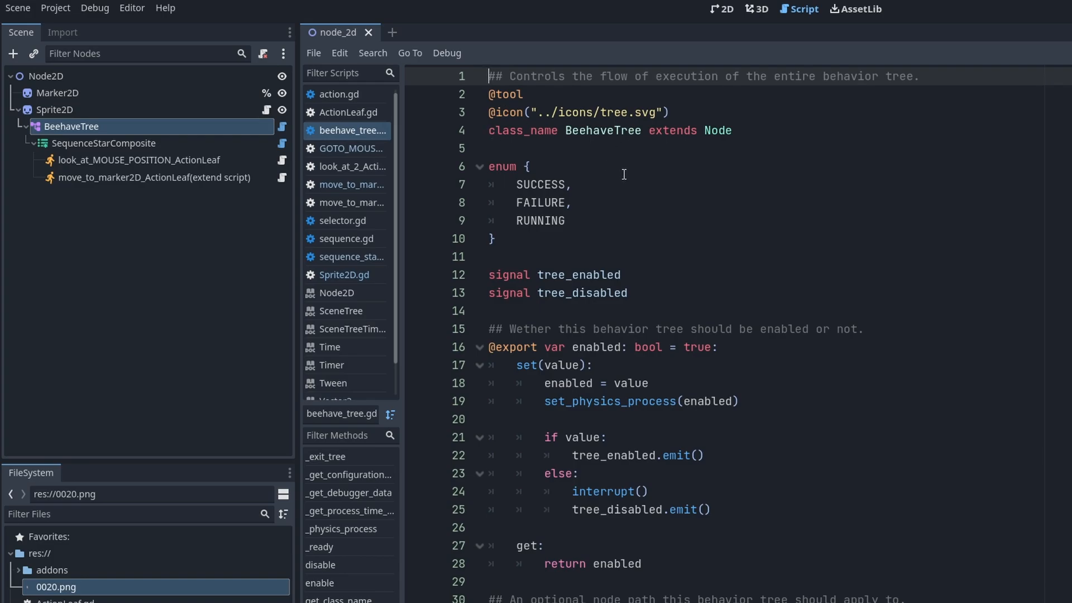
scroll(653, 289, down, 4)
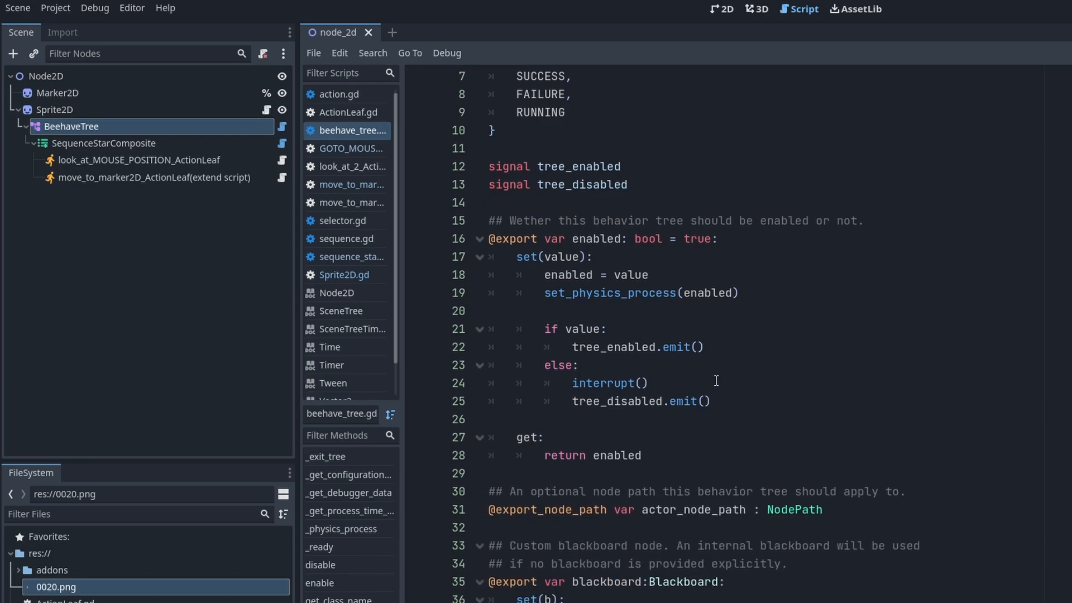
scroll(704, 379, down, 4)
scroll(717, 379, down, 4)
scroll(717, 382, down, 6)
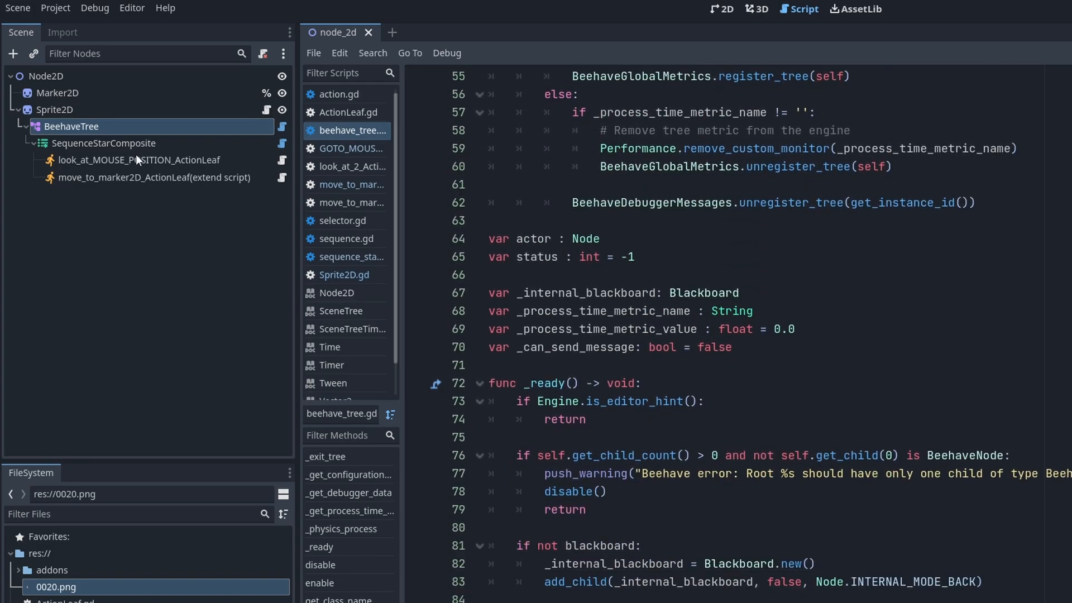
scroll(695, 339, up, 6)
scroll(695, 340, up, 8)
scroll(695, 339, up, 4)
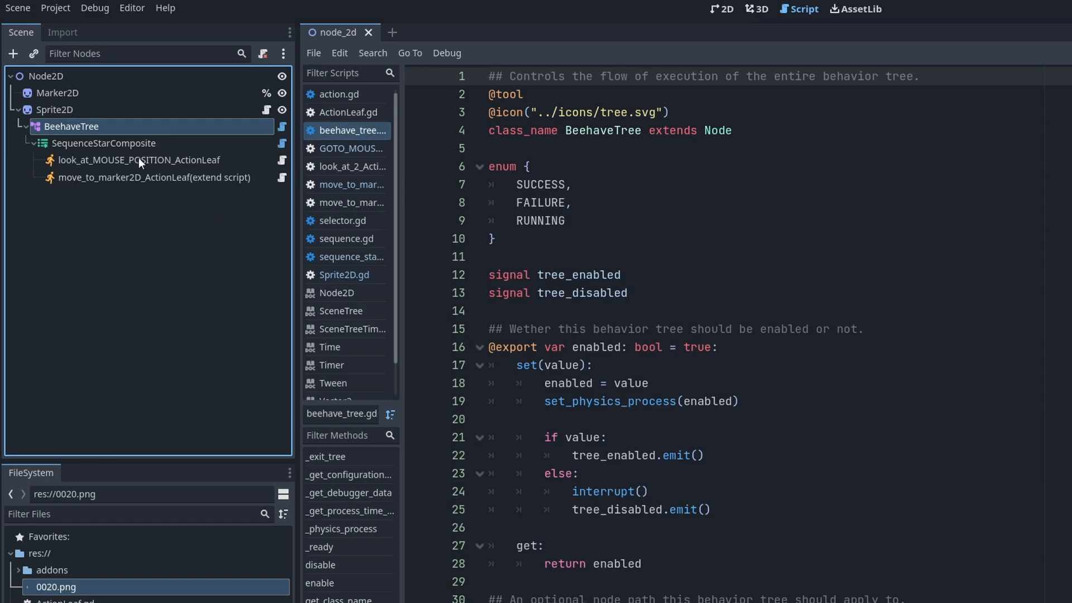
click(131, 143)
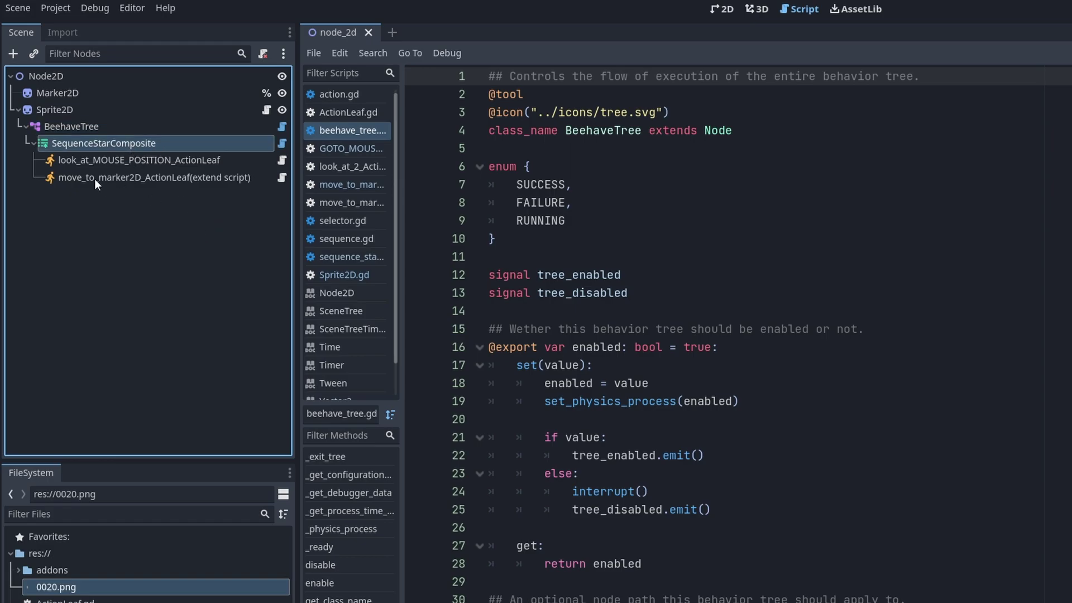
right_click(120, 140)
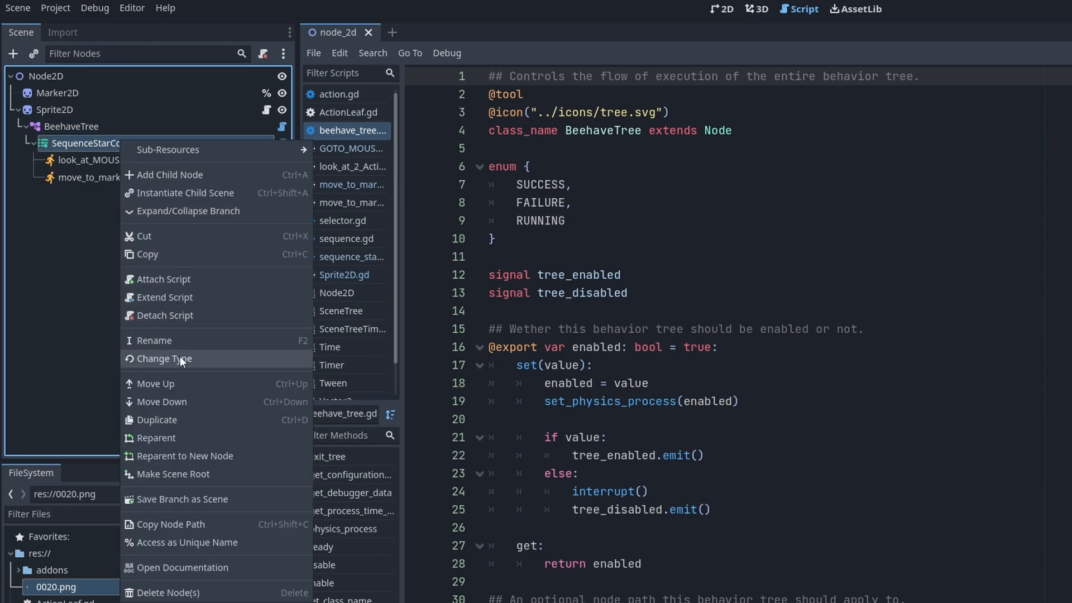
click(170, 175)
scroll(788, 439, up, 3)
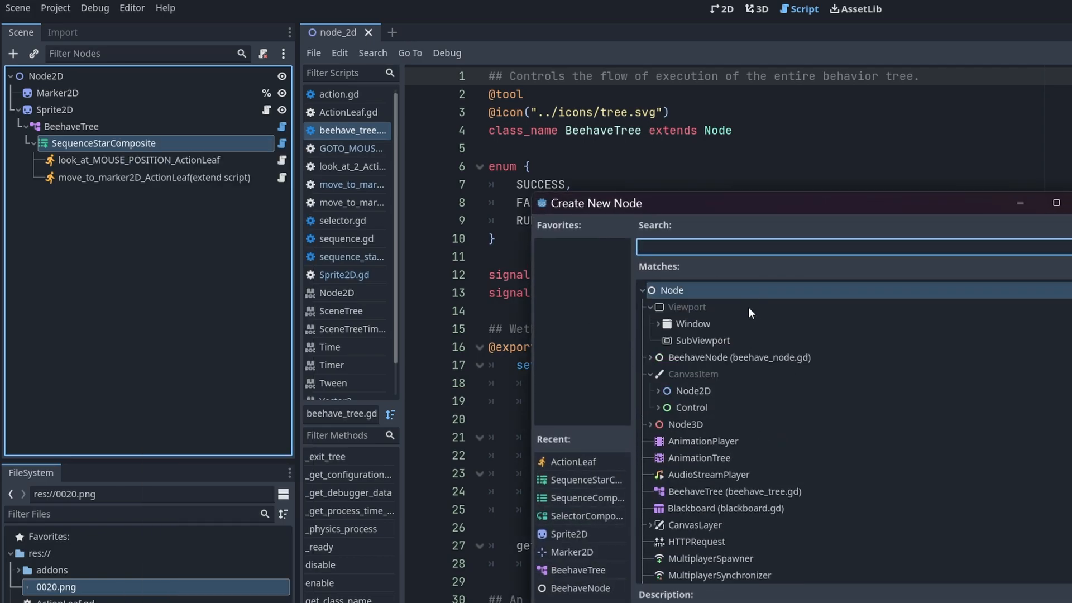
text(seq)
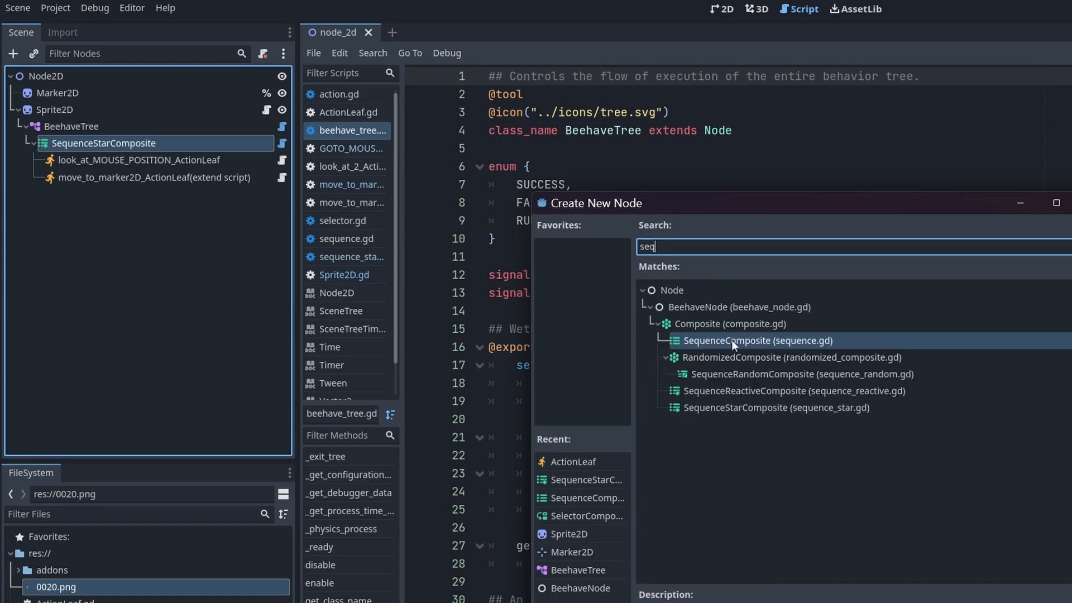
click(735, 408)
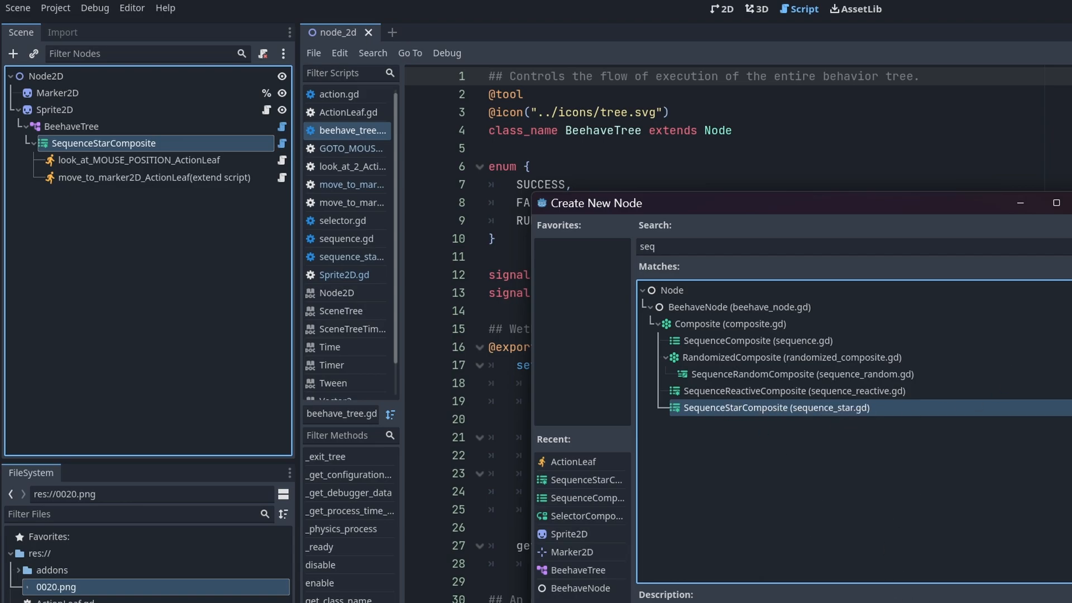
click(105, 160)
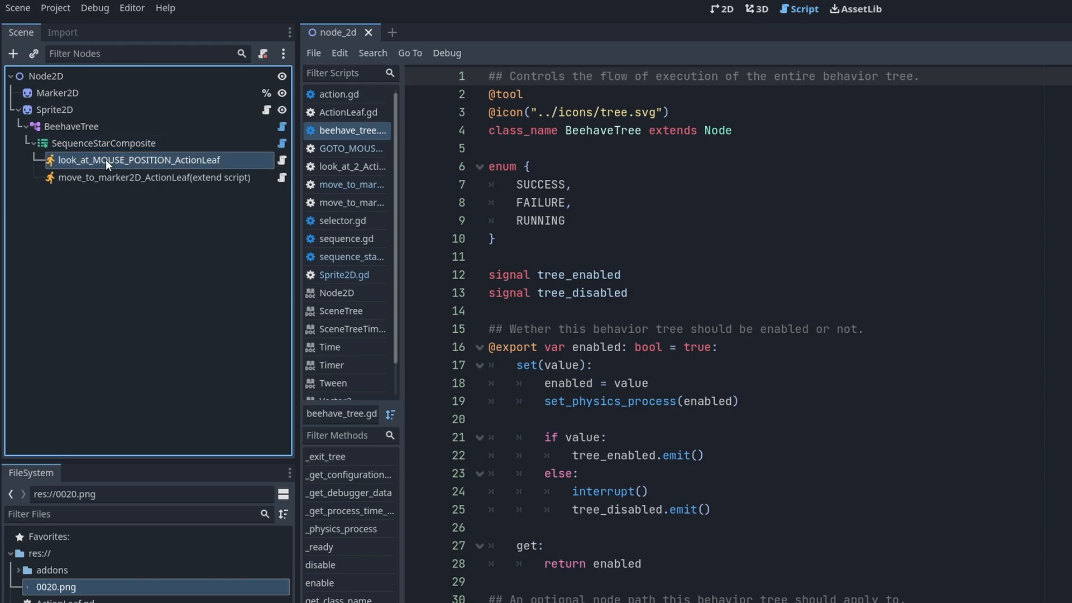
click(199, 178)
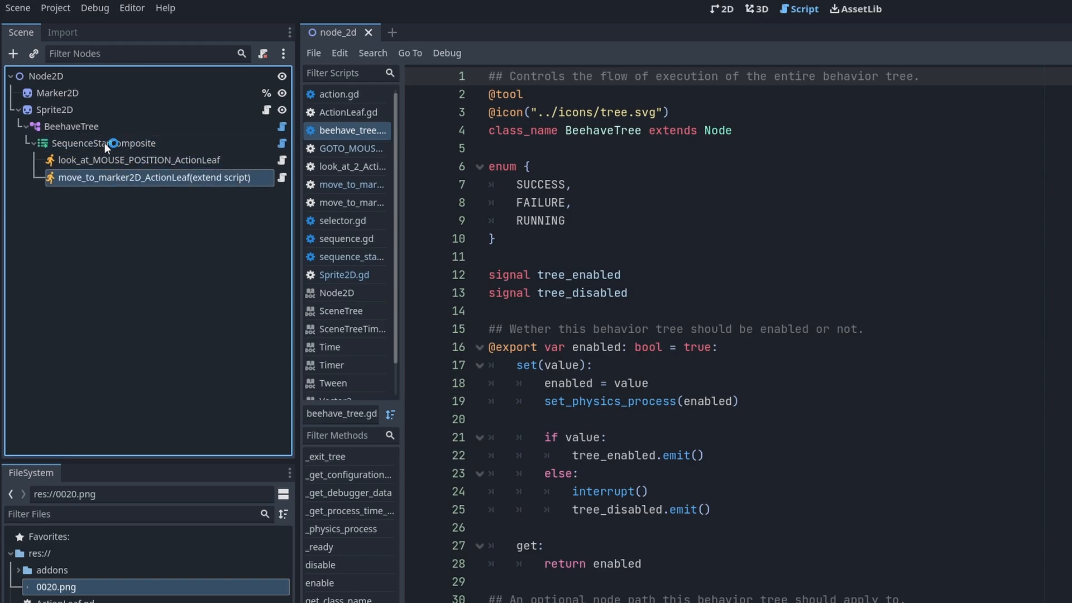
click(115, 160)
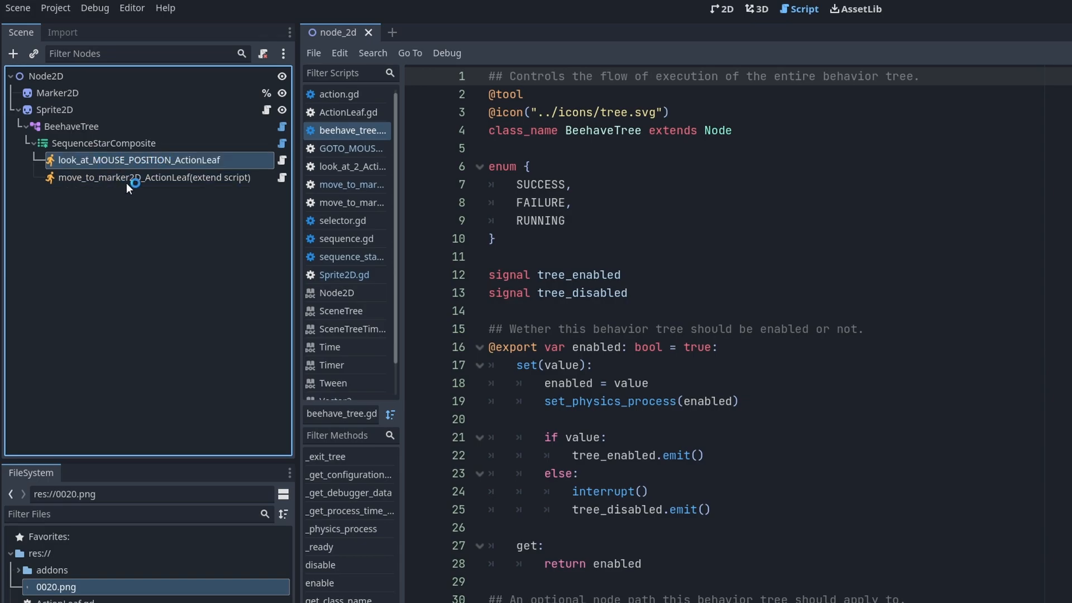
click(129, 178)
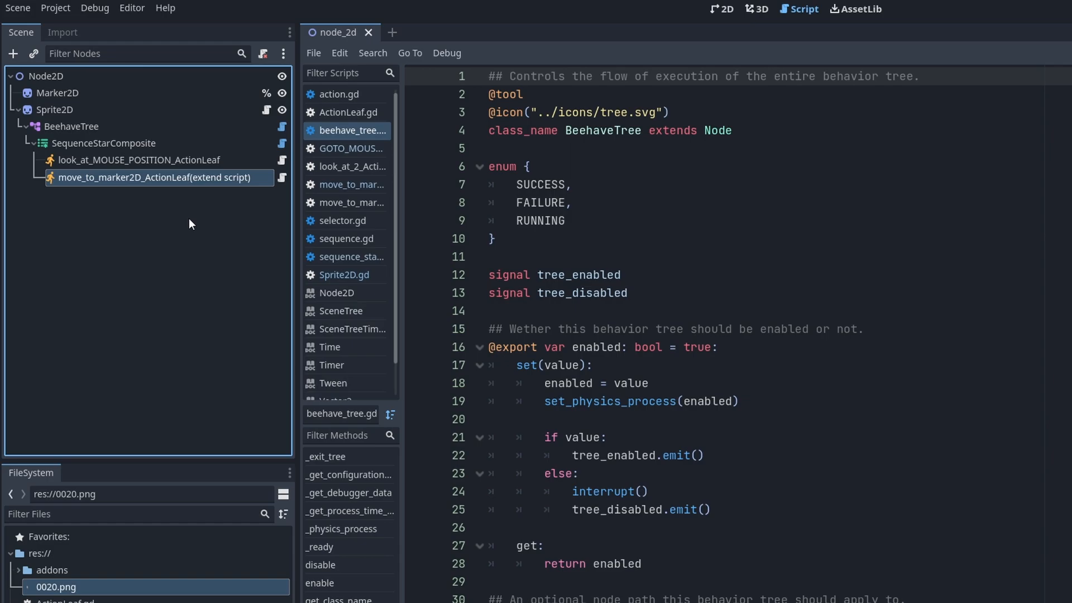
key(F5)
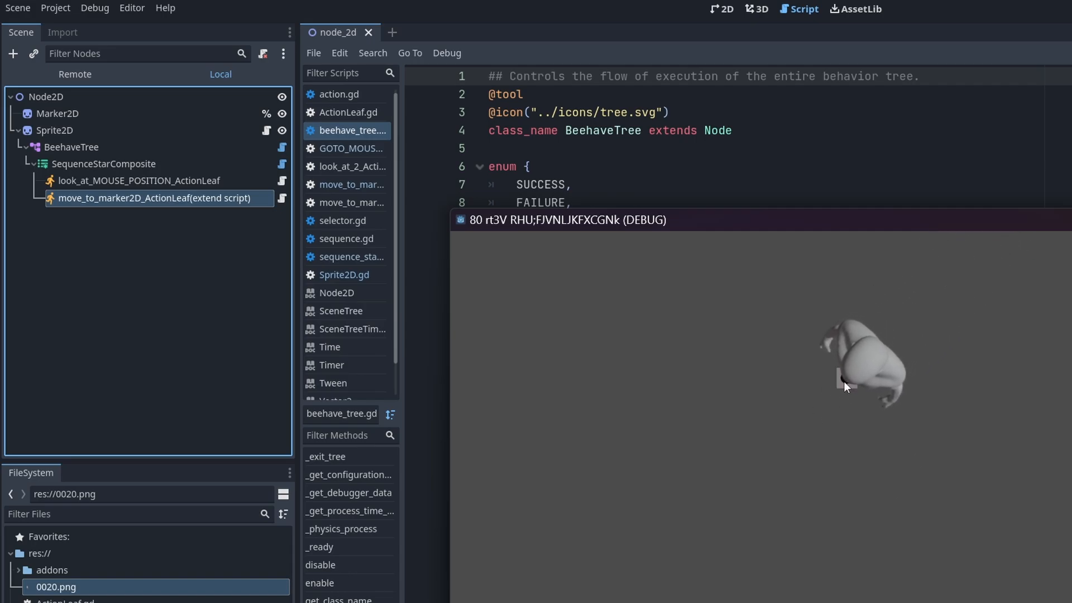
click(568, 370)
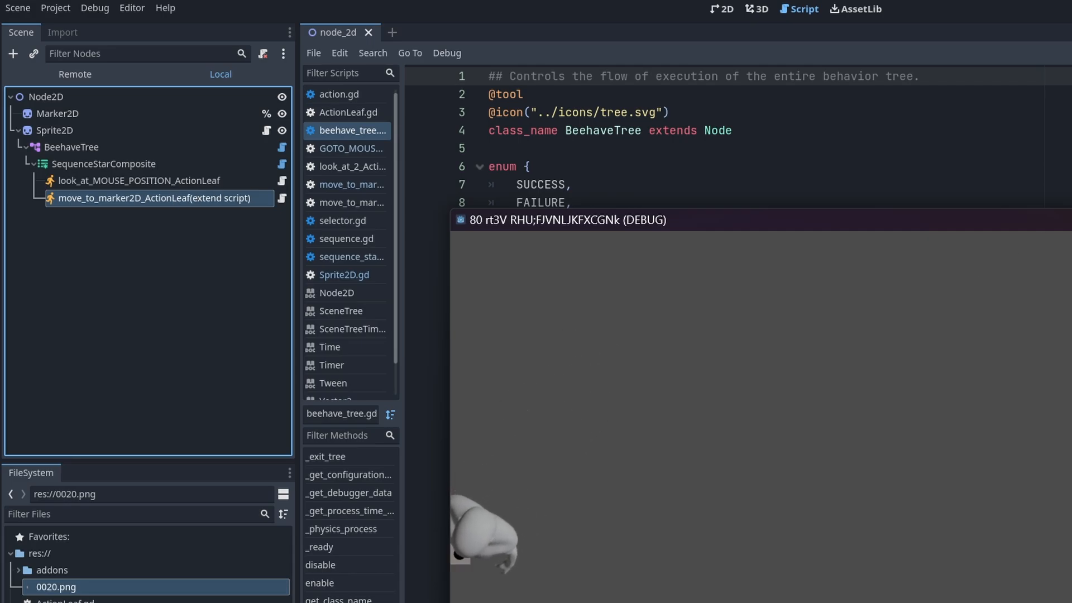
key(F8)
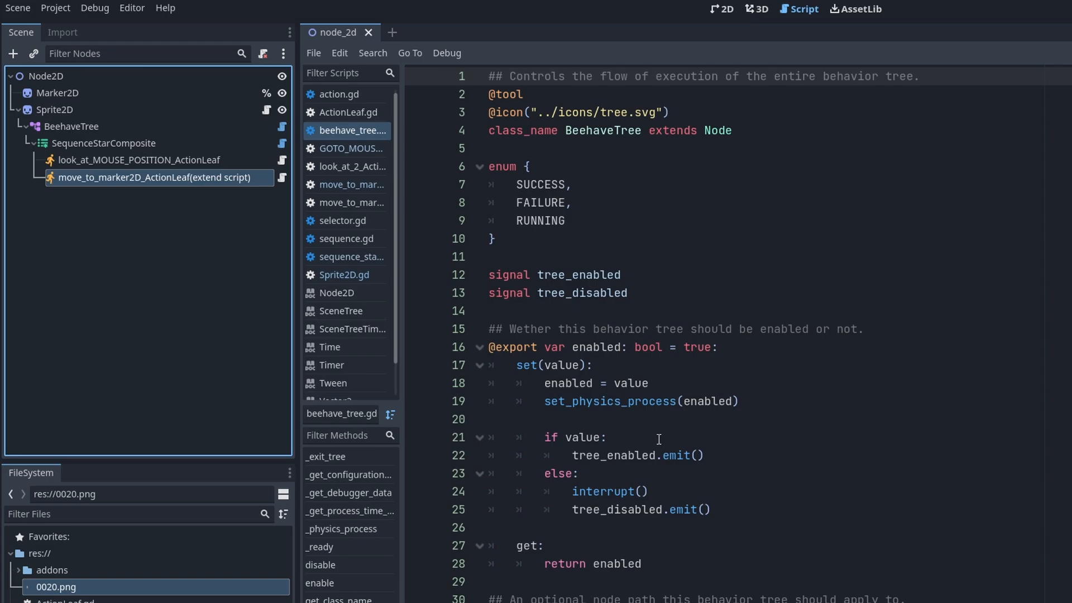
Step: Review the look_at_MOUSE_POSITION ActionLeaf script, then return to Sprite2D.gd
click(265, 109)
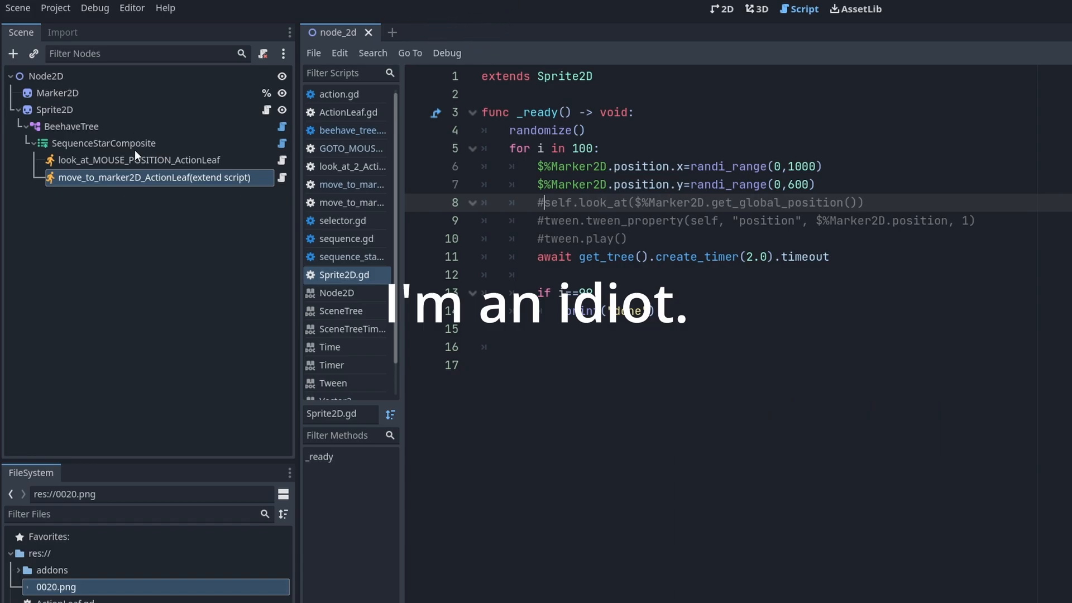
click(152, 159)
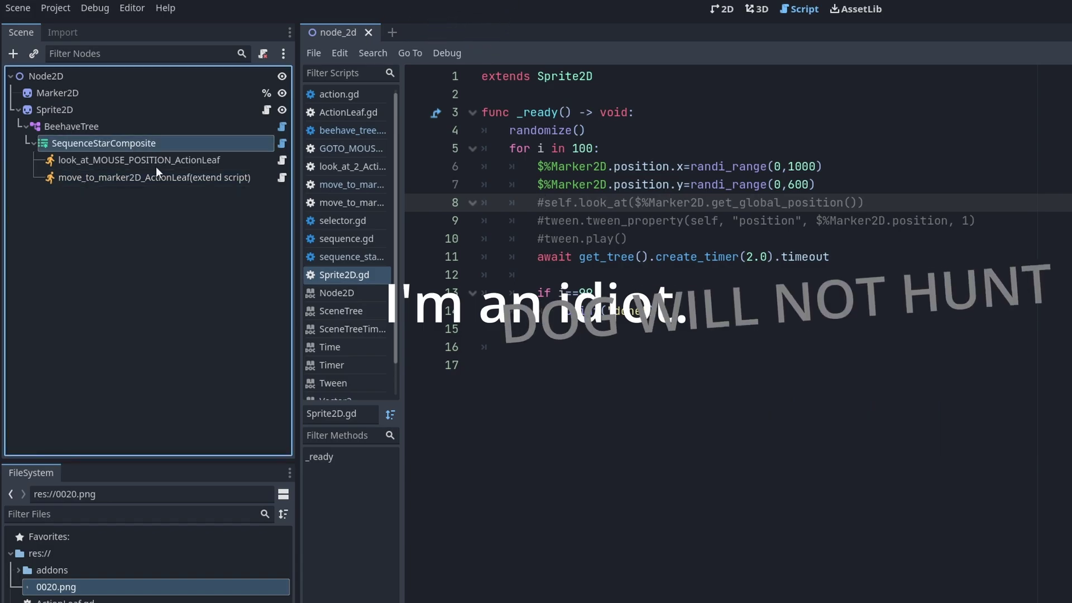
click(281, 160)
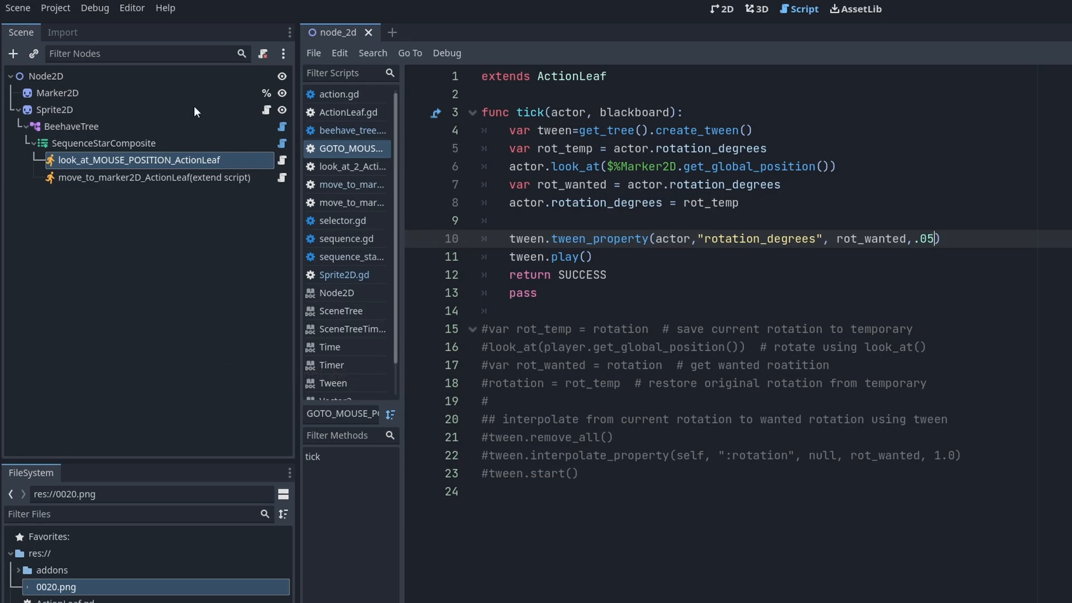
click(267, 110)
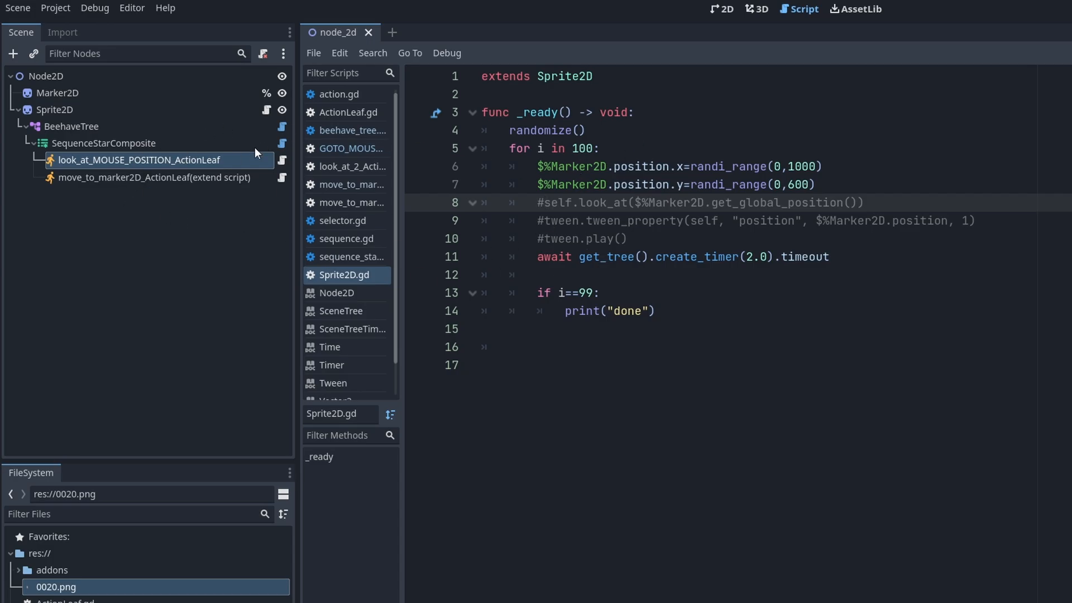
Step: Select the Sprite2D, BeehaveTree and SequenceStarComposite nodes in the scene tree
click(63, 124)
click(59, 109)
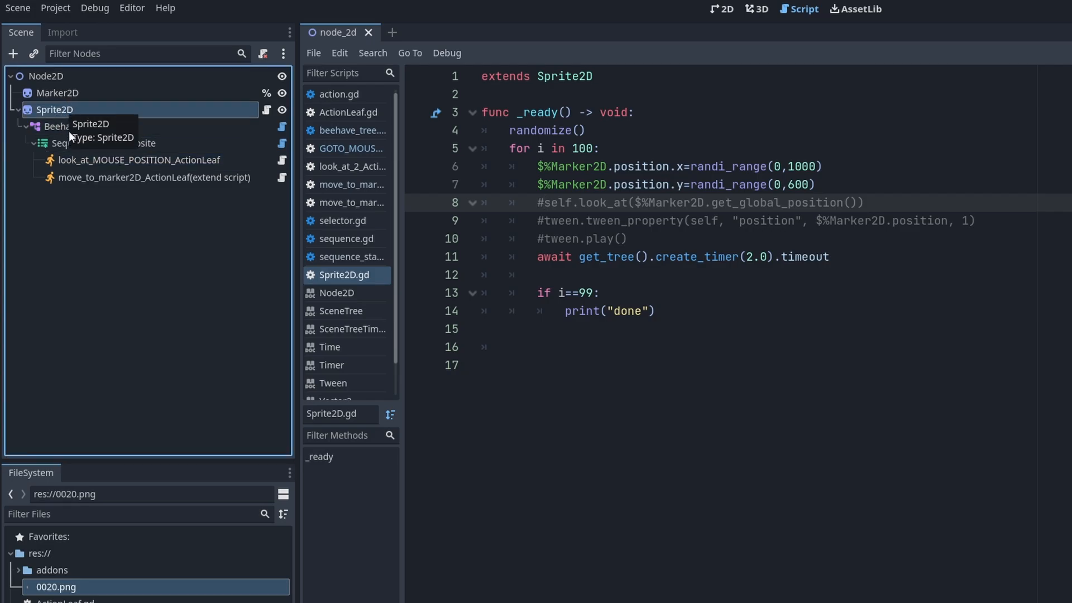
click(54, 125)
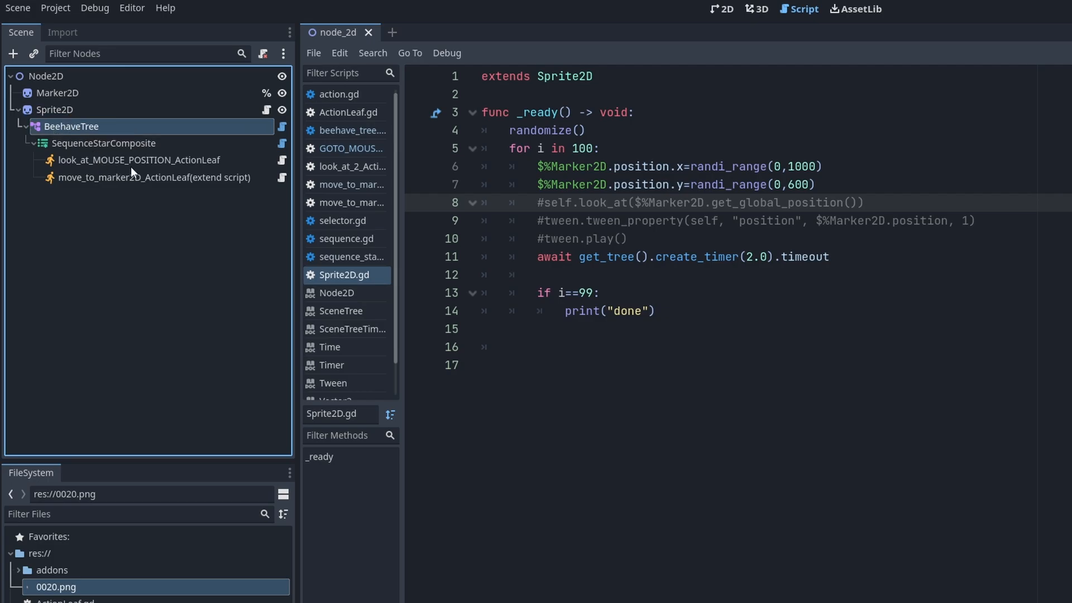
click(115, 144)
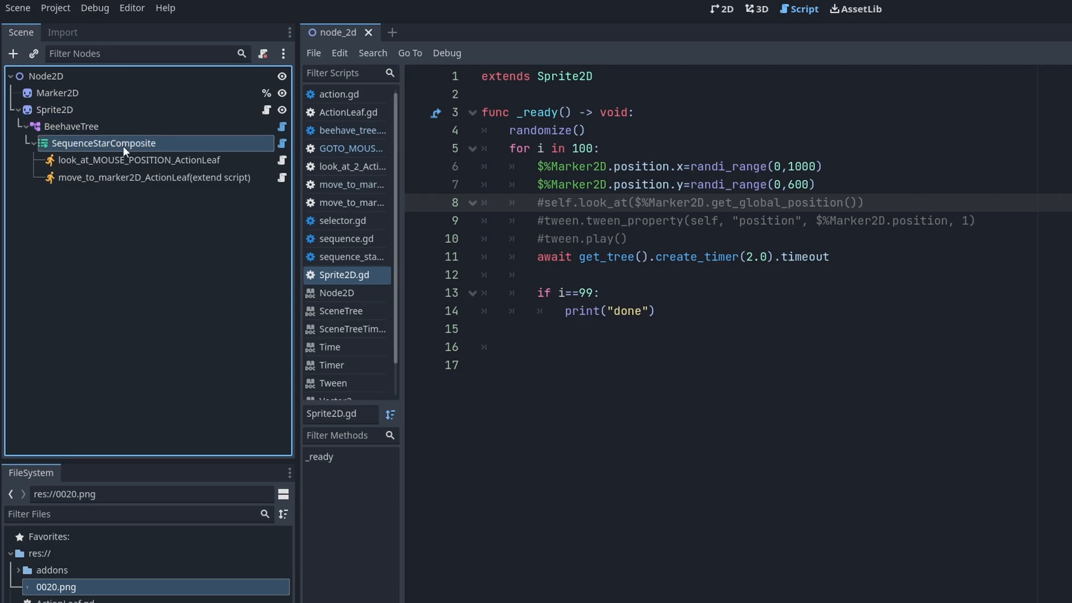
Step: Add an ActionLeaf child under SequenceStarComposite and view its action.gd script
right_click(123, 146)
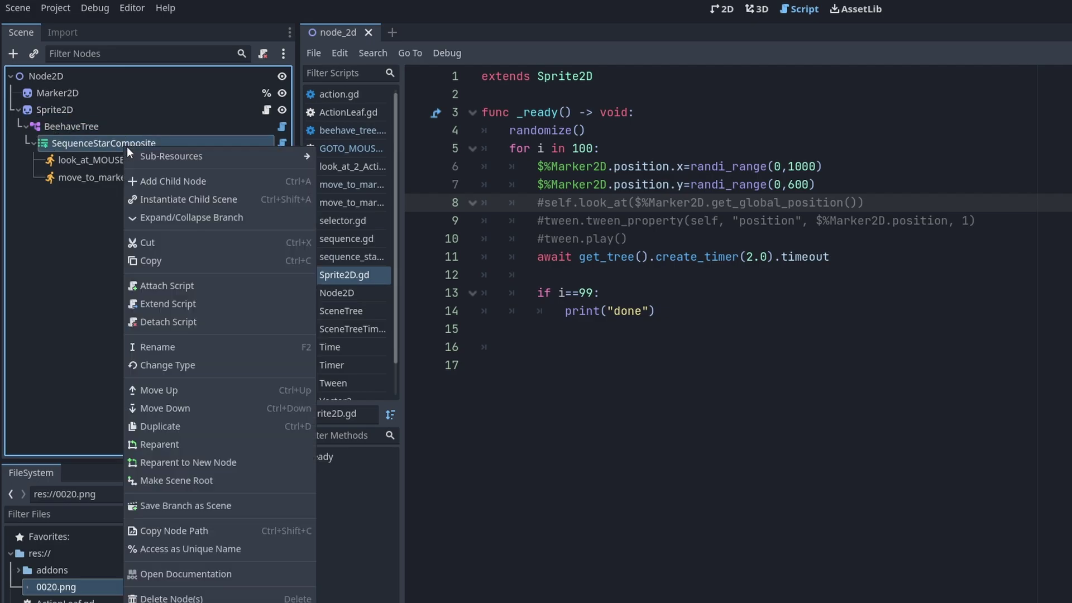
click(174, 185)
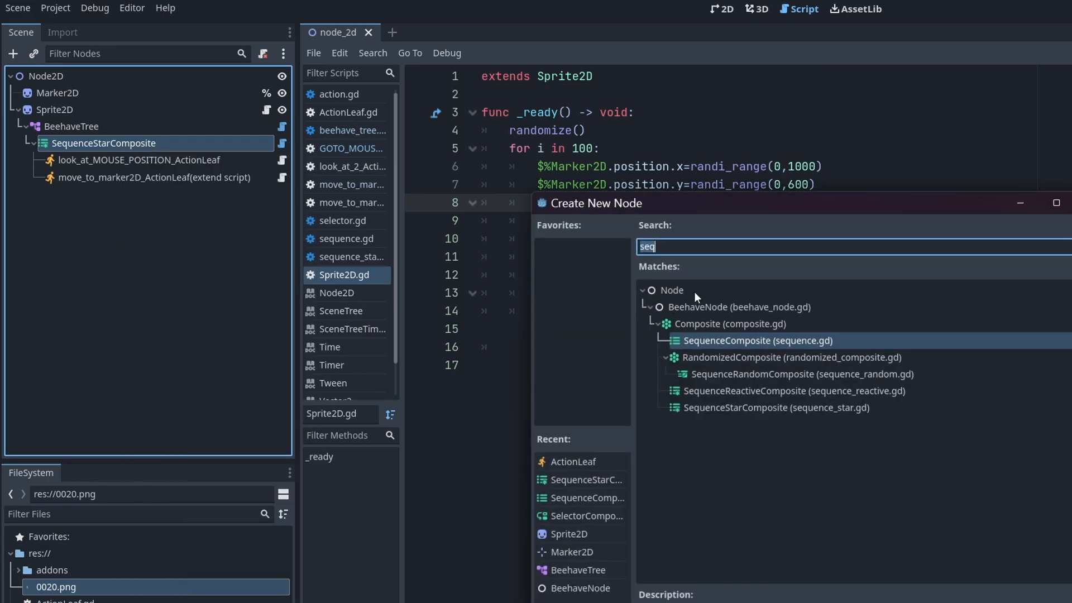
text(le)
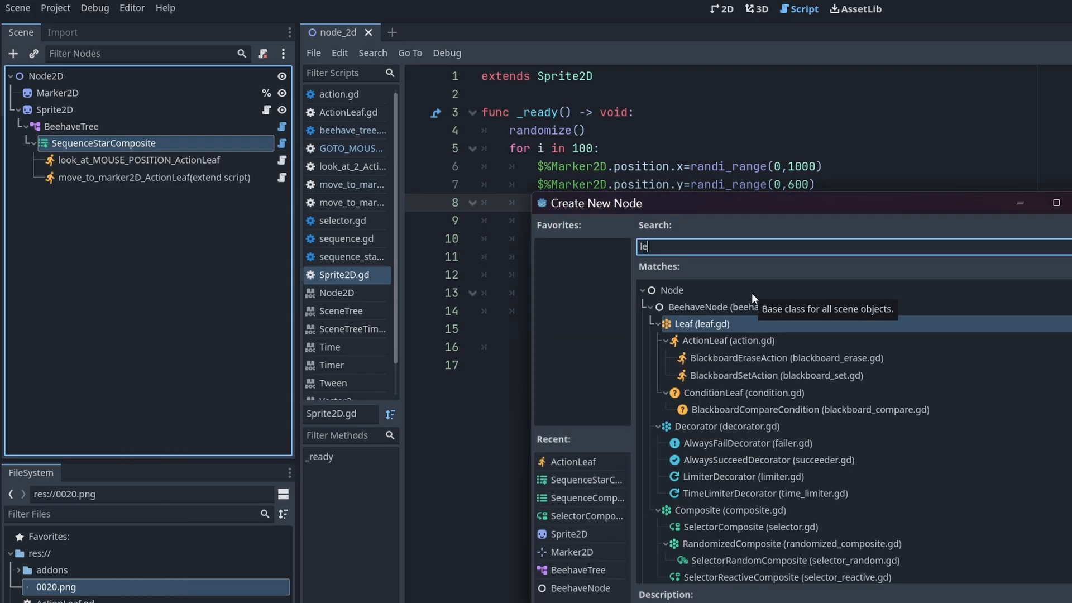
text(af)
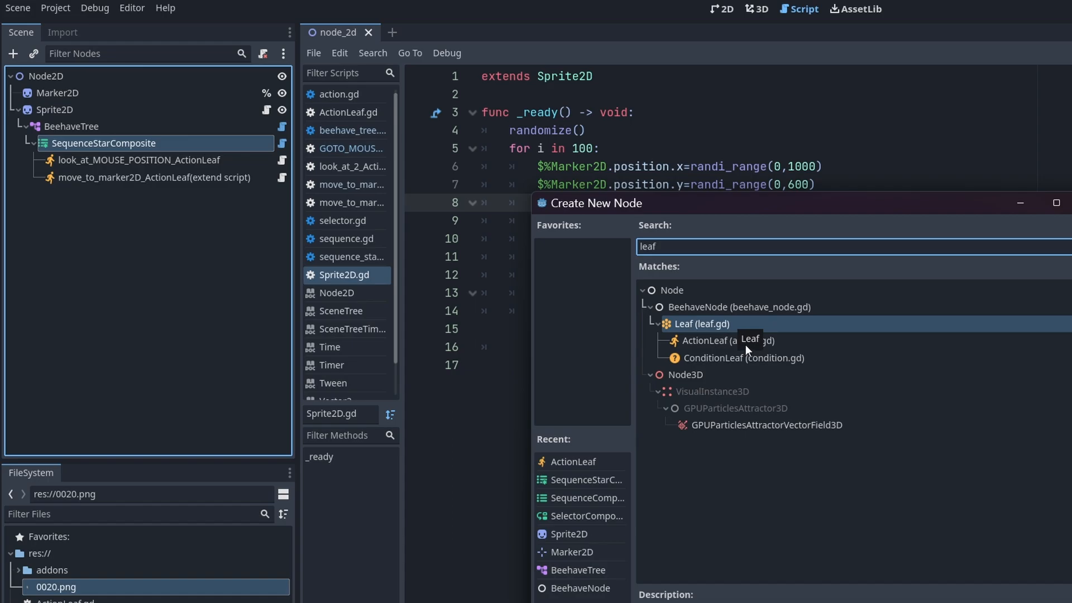
click(745, 341)
double_click(728, 341)
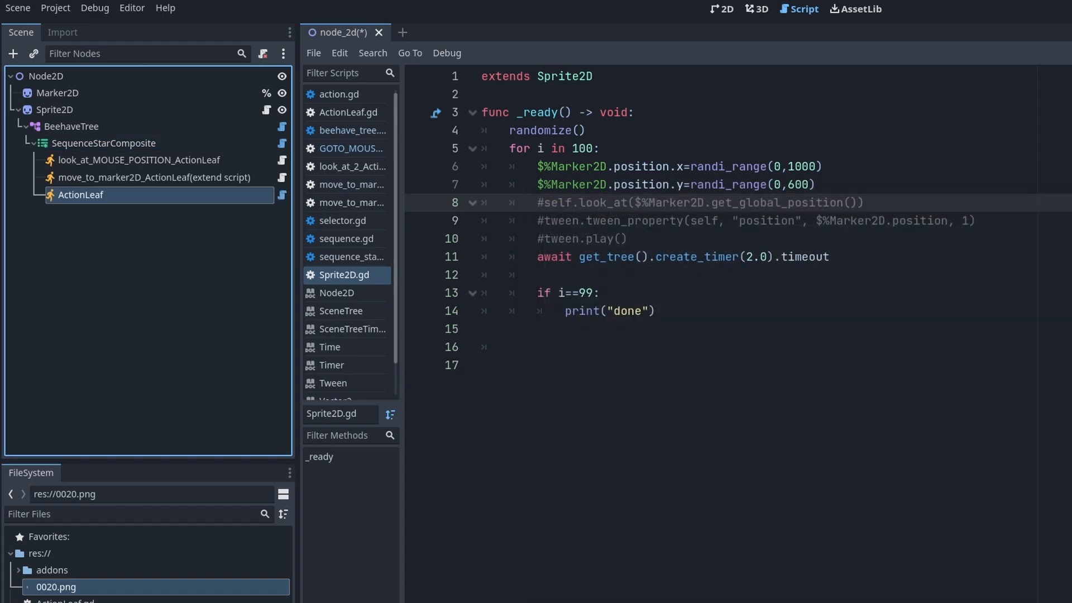
click(282, 195)
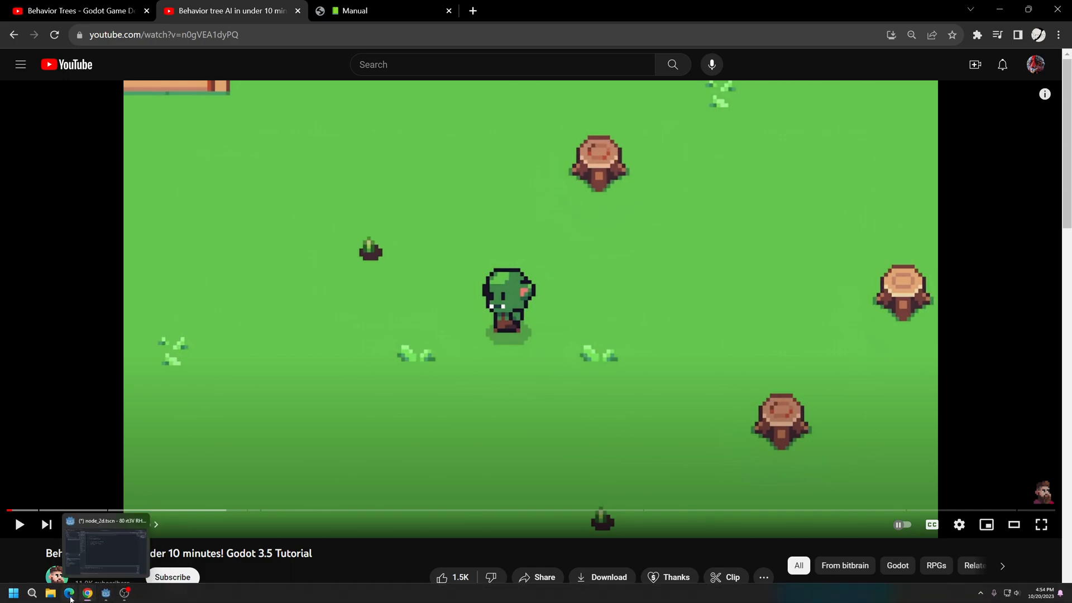
mouse_move(88, 593)
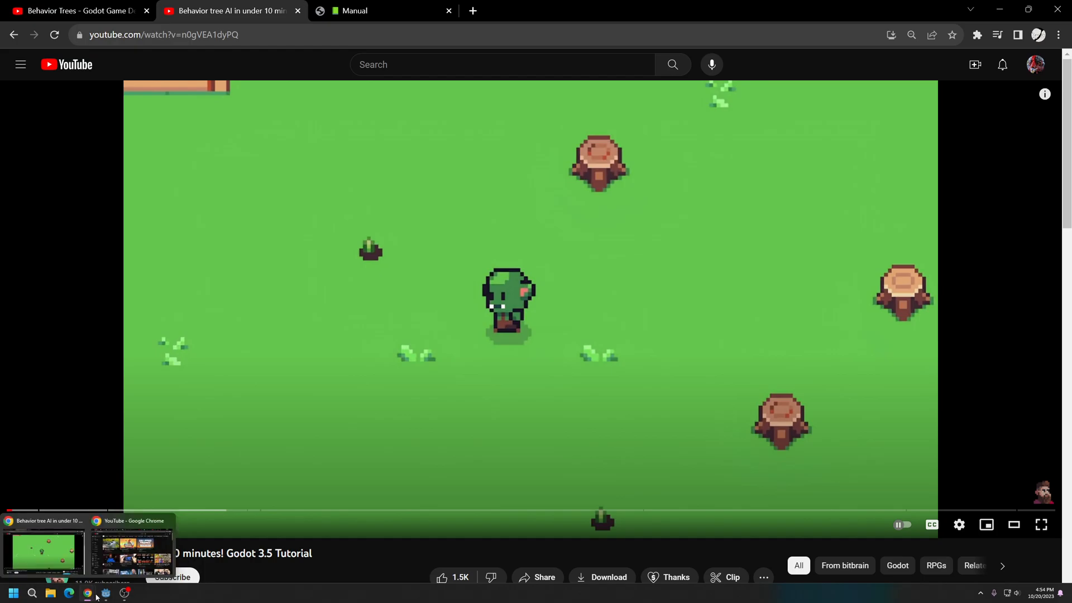
Step: Check the Godot editor, then skip the Behavior Trees tutorial video ahead to 2:45
click(106, 592)
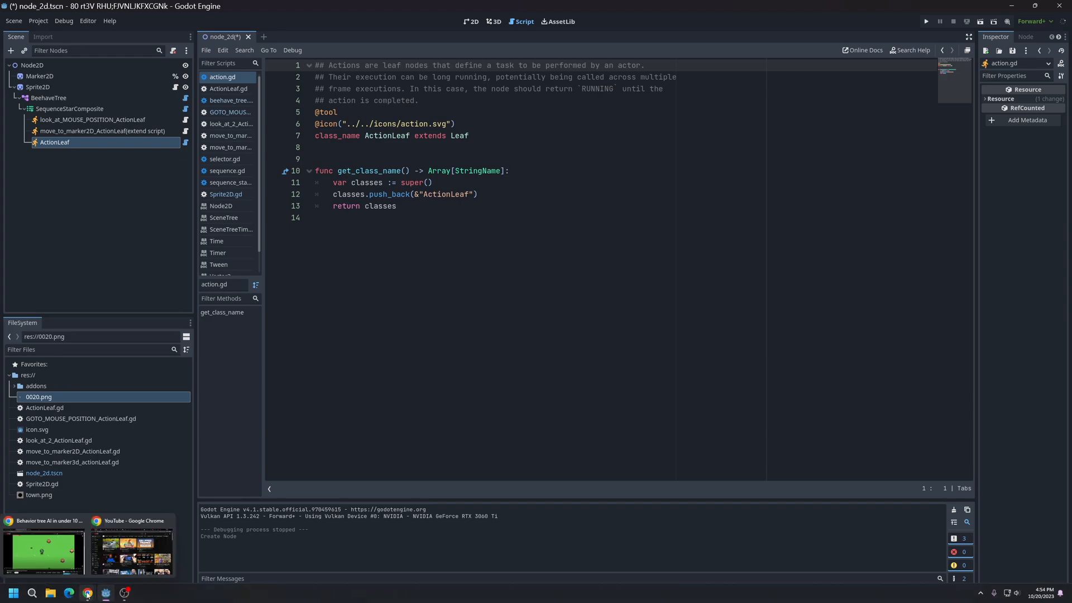
click(44, 553)
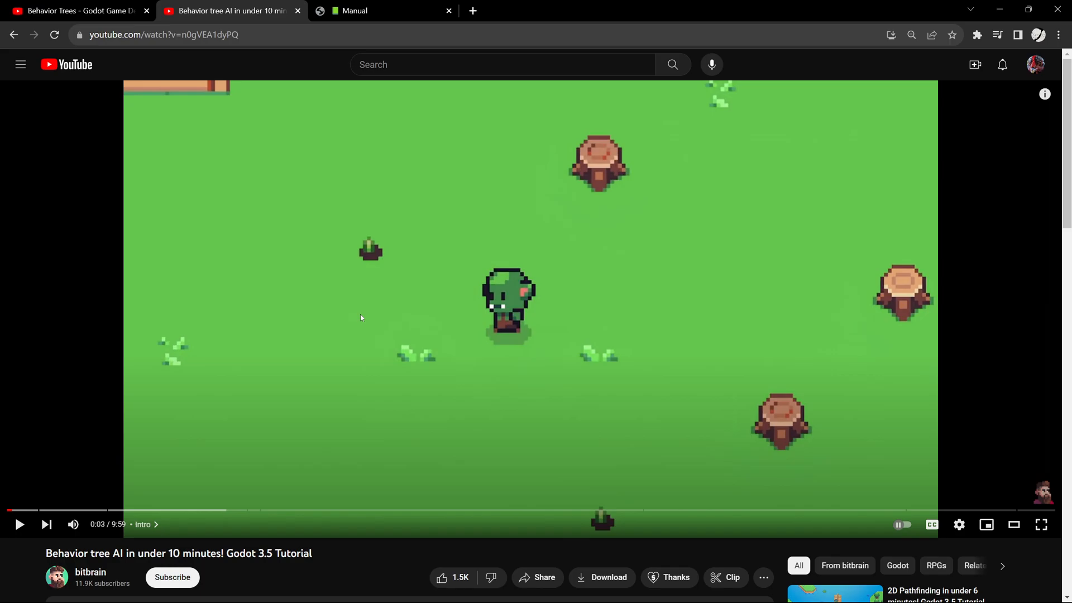
click(80, 10)
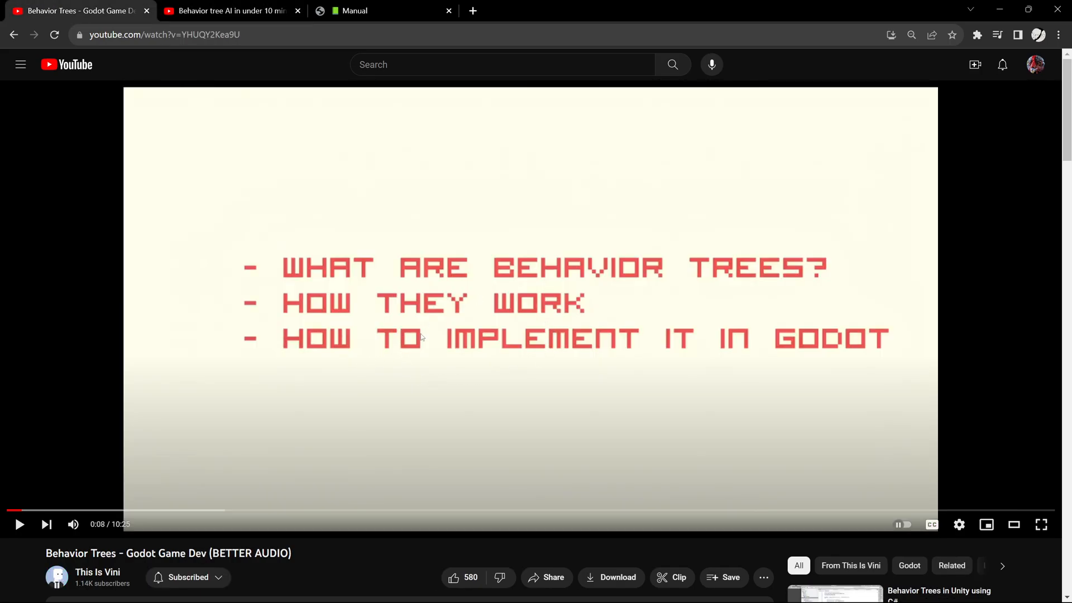
scroll(459, 353, down, 3)
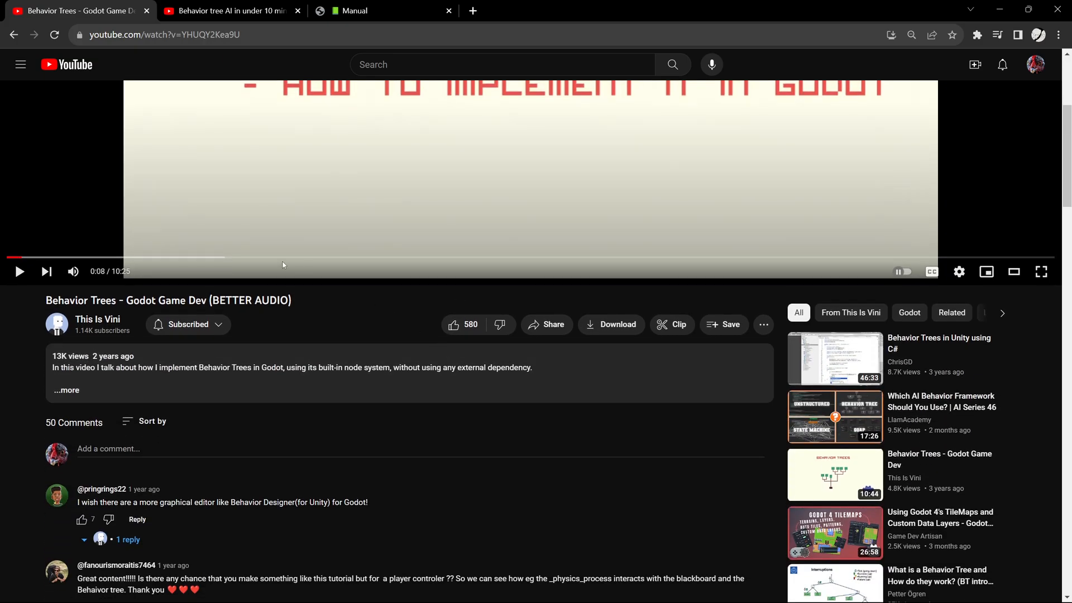
click(286, 258)
scroll(408, 236, up, 3)
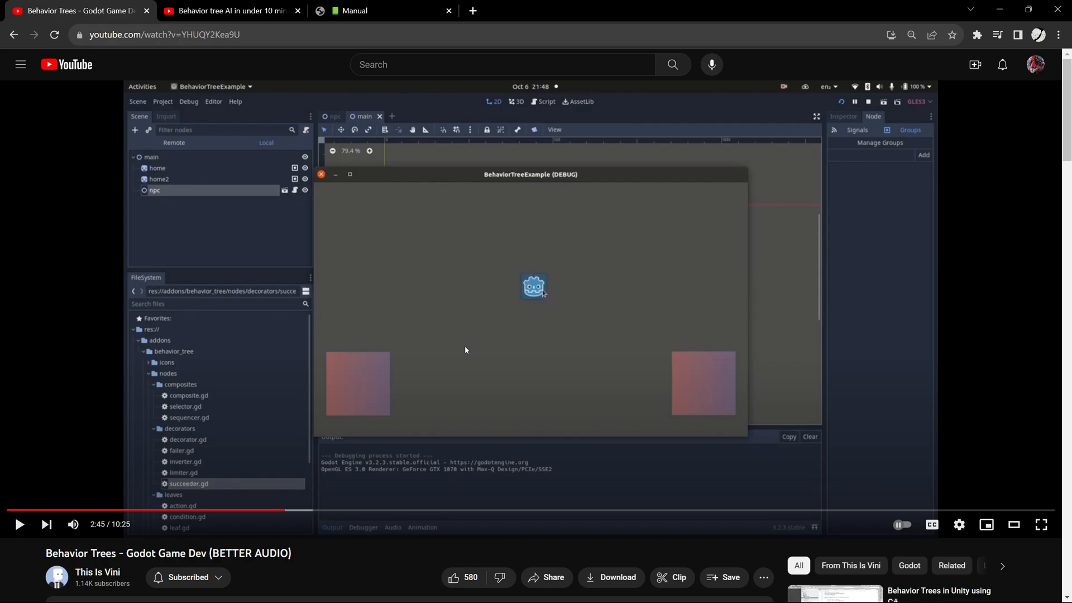
Step: Glance at the under-10-minutes video and the Beehave manual, then return to Godot
click(226, 10)
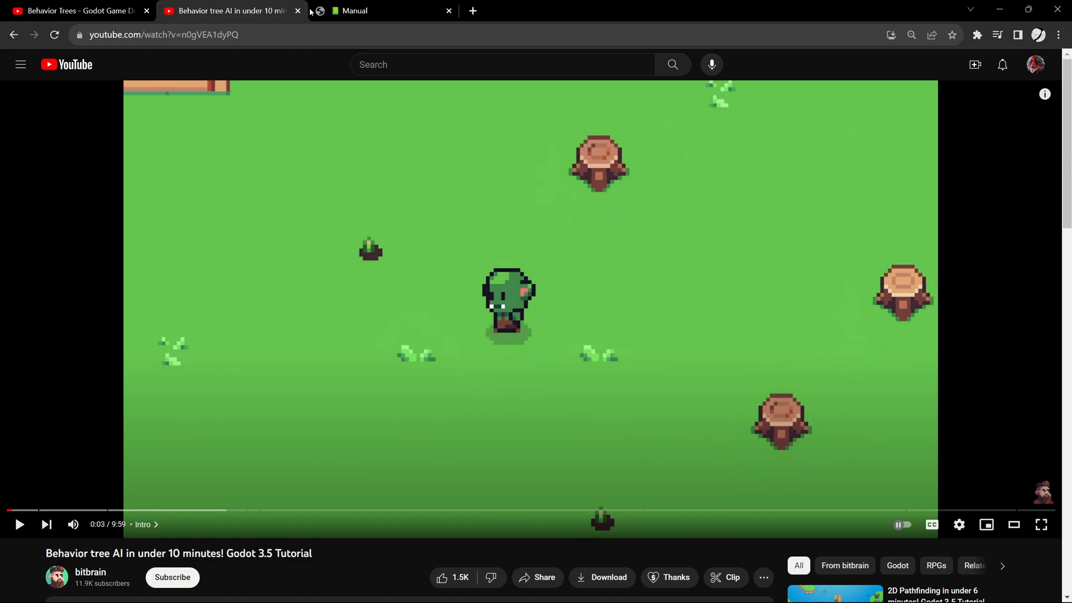
click(353, 10)
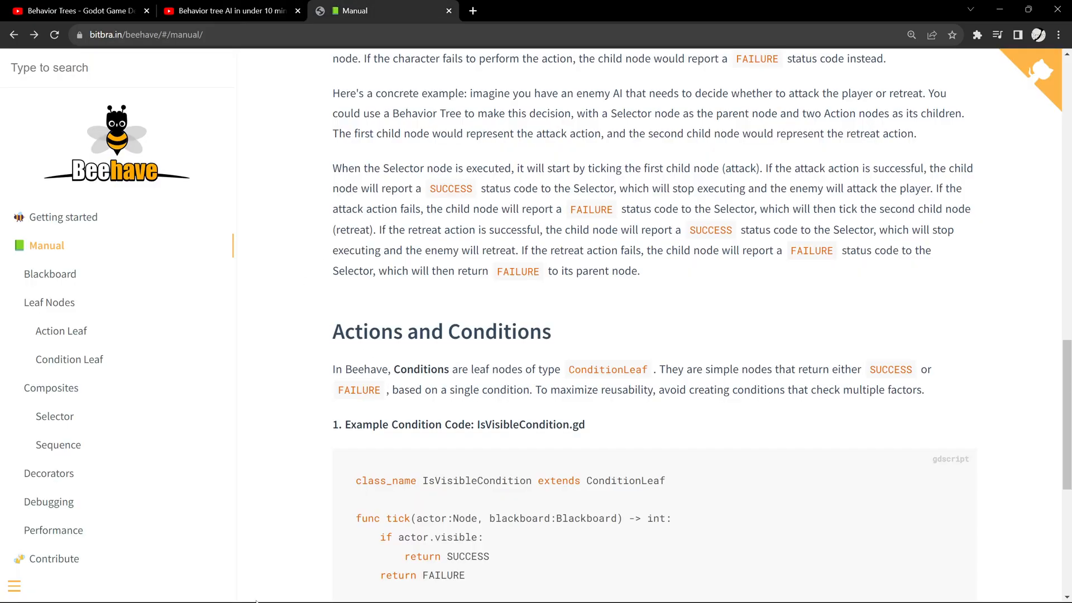
click(106, 593)
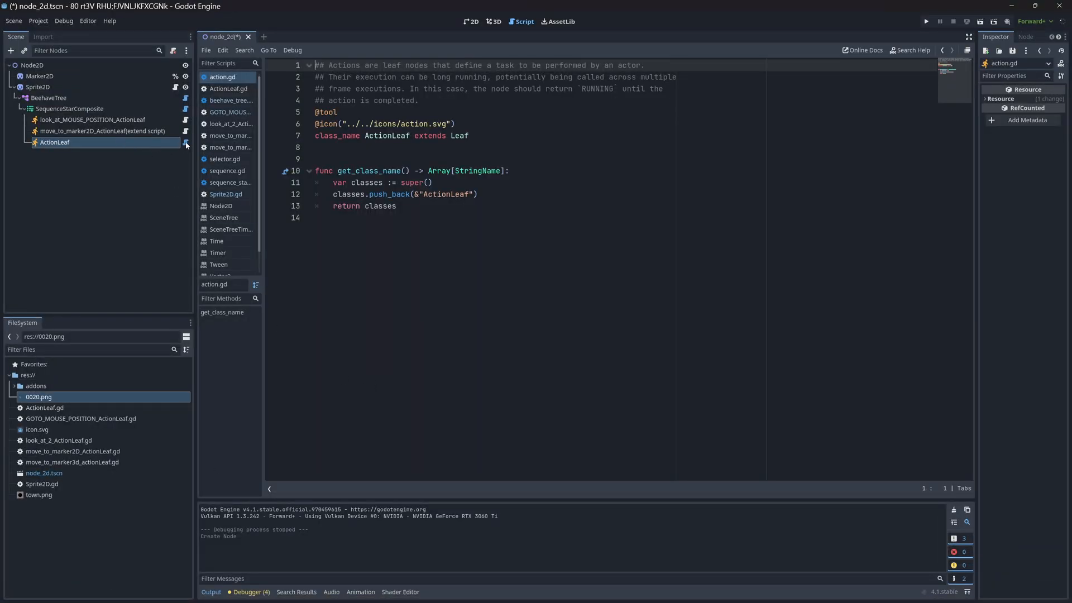
Step: Extend the ActionLeaf node's script as res://ActionLeaf.gd, creating 'extends ActionLeaf'
right_click(135, 145)
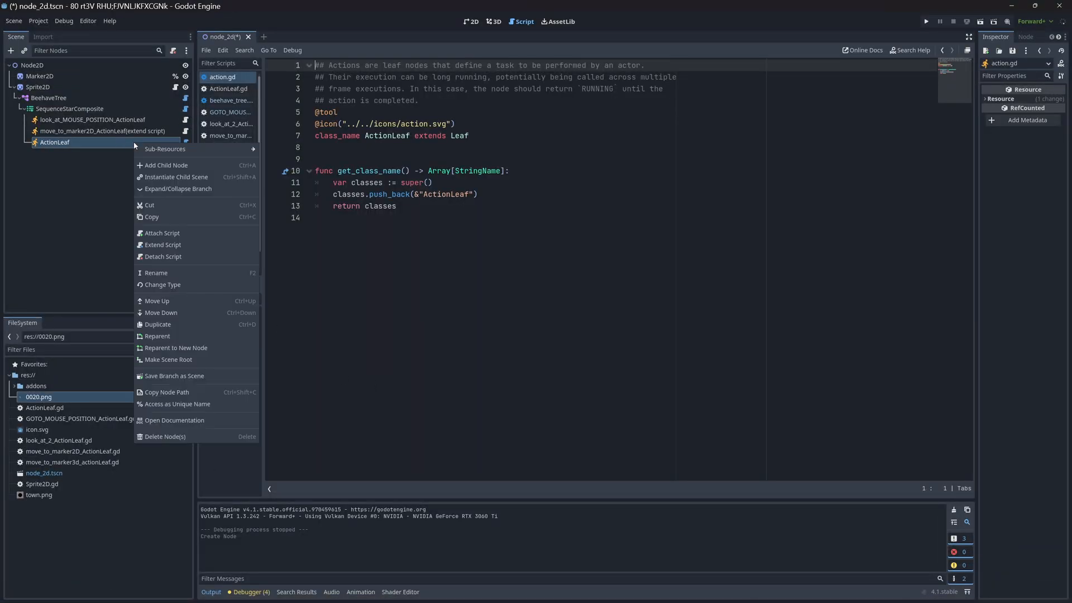
key(Escape)
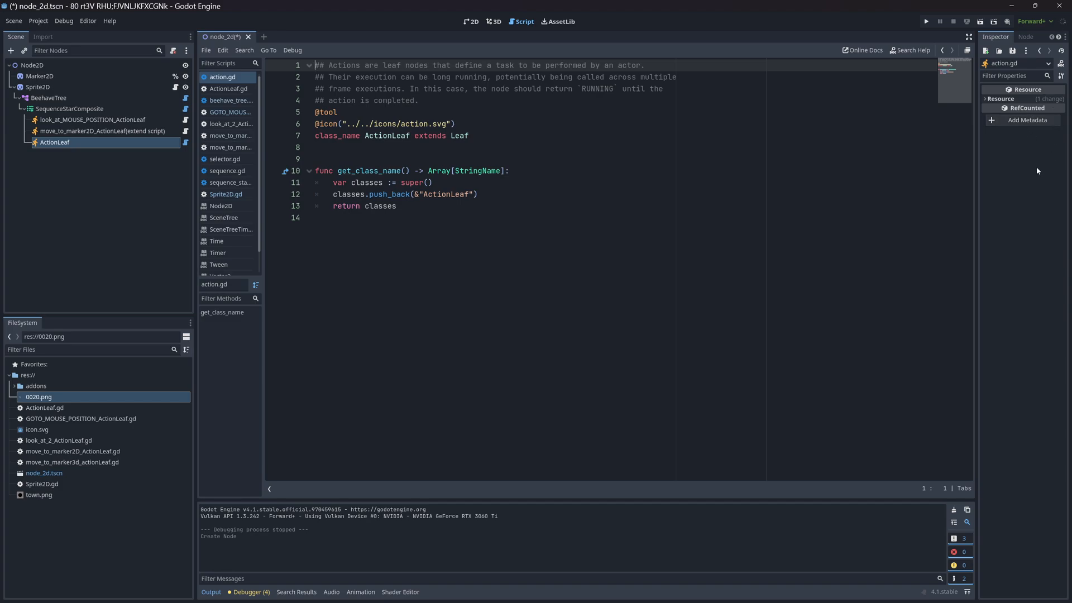
right_click(125, 144)
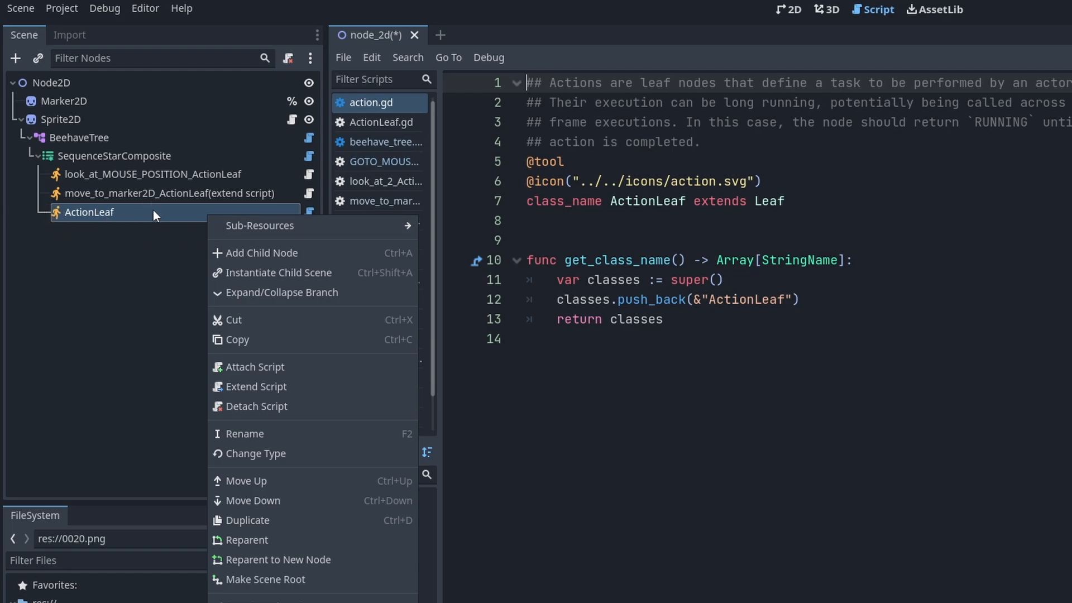
click(264, 388)
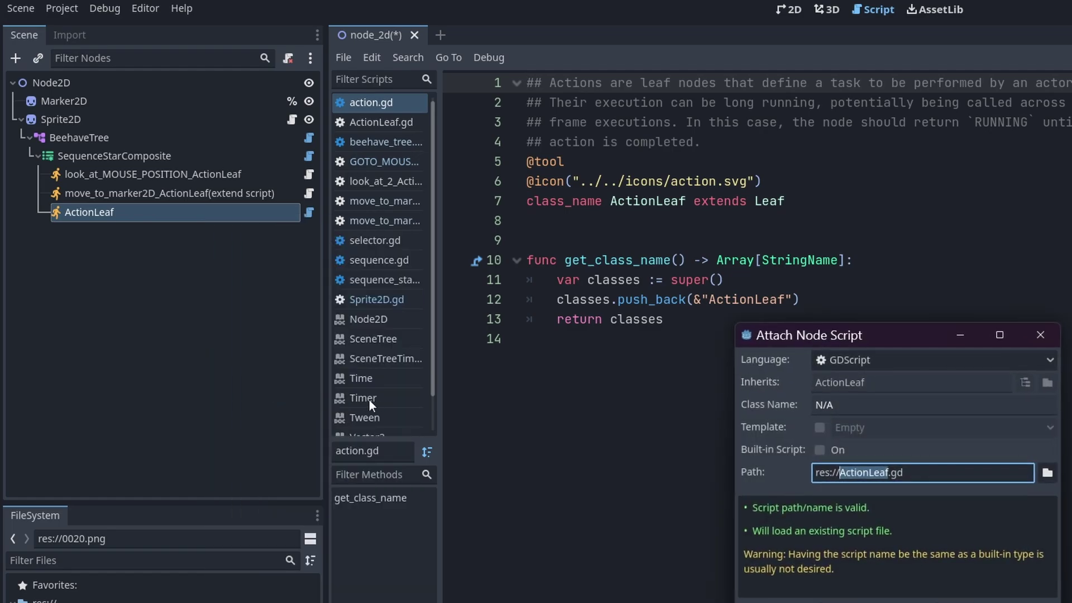
click(903, 494)
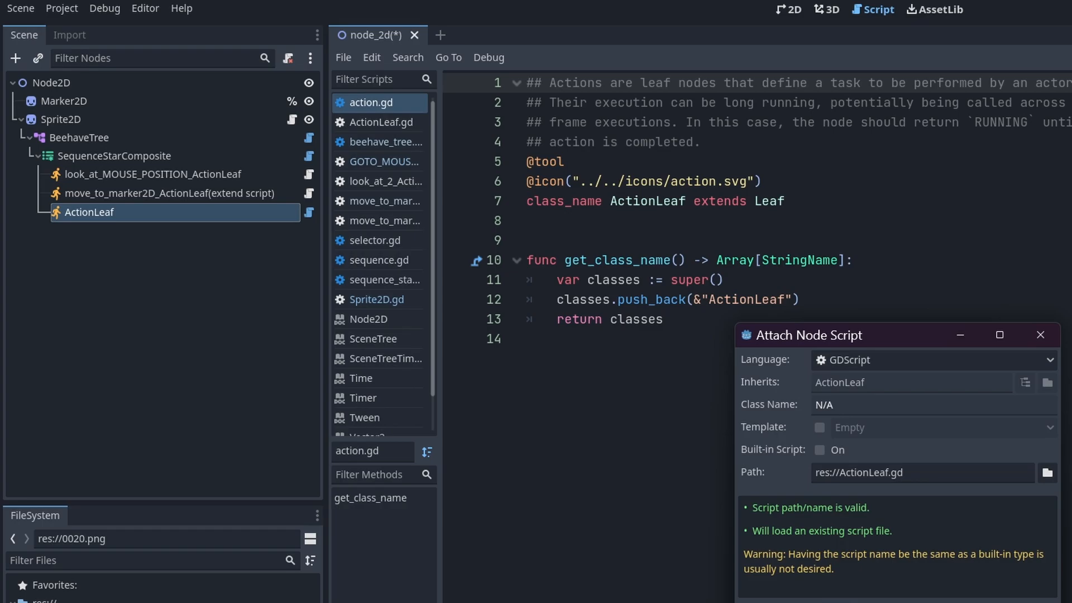
key(Return)
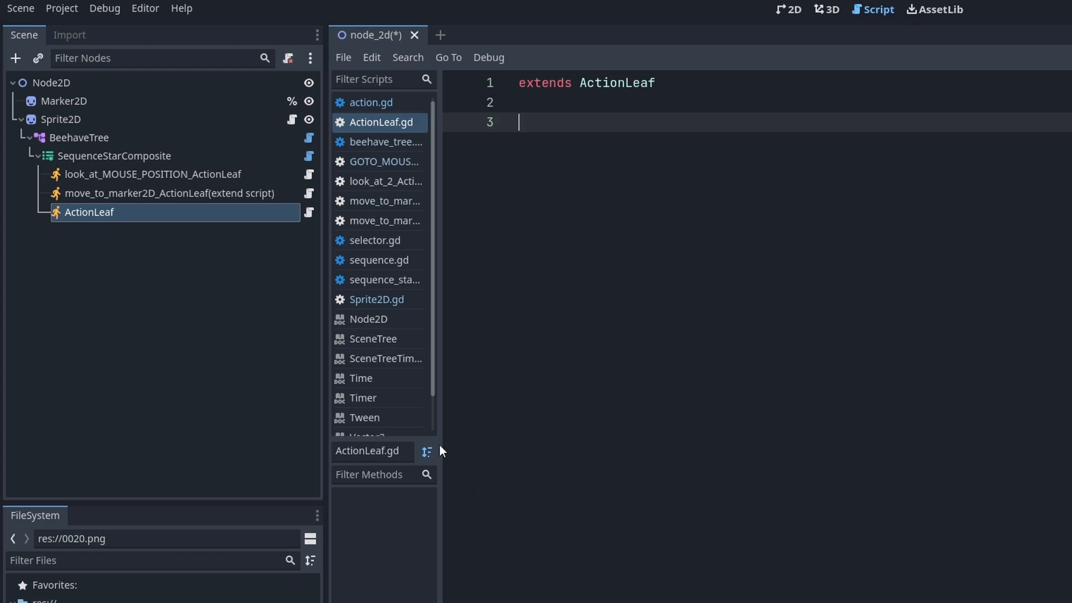
Step: Bring up the look_at_MOUSE_POSITION_ActionLeaf script and point out its tick function header
click(309, 173)
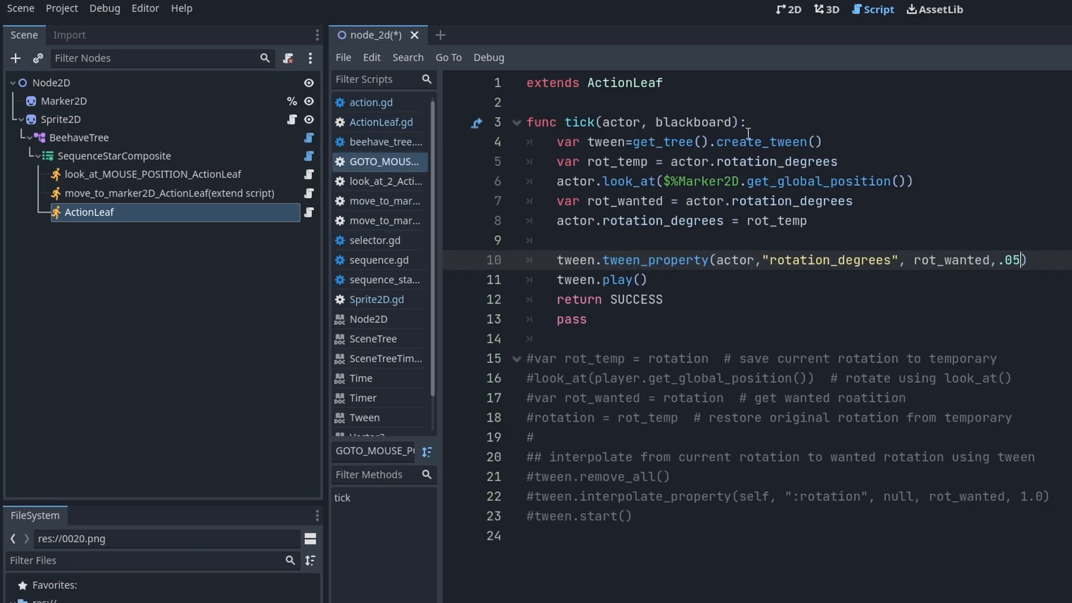
drag(527, 122, 747, 122)
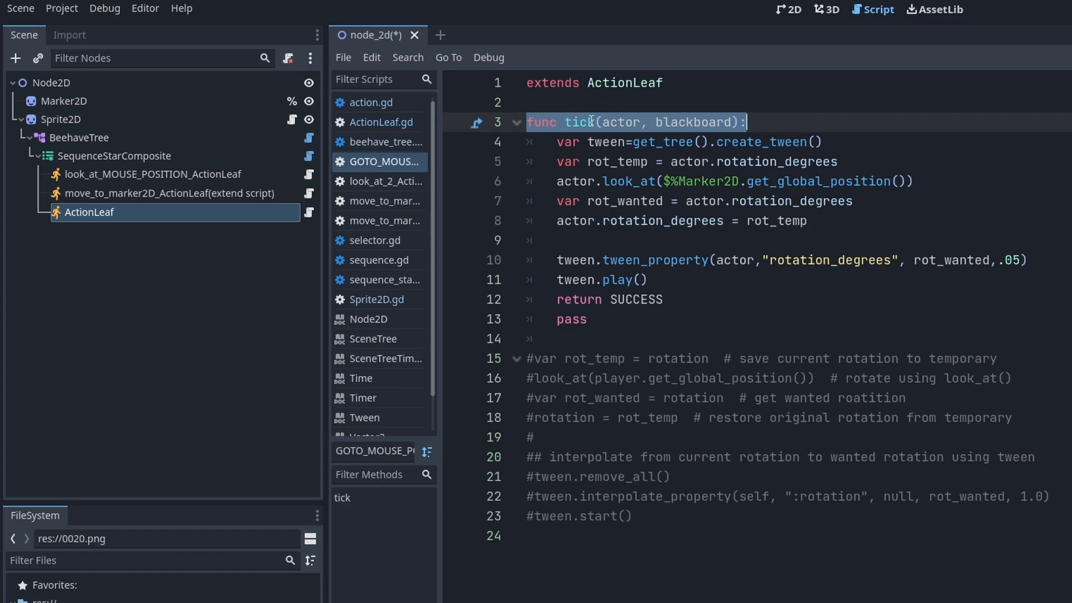
click(962, 182)
click(148, 174)
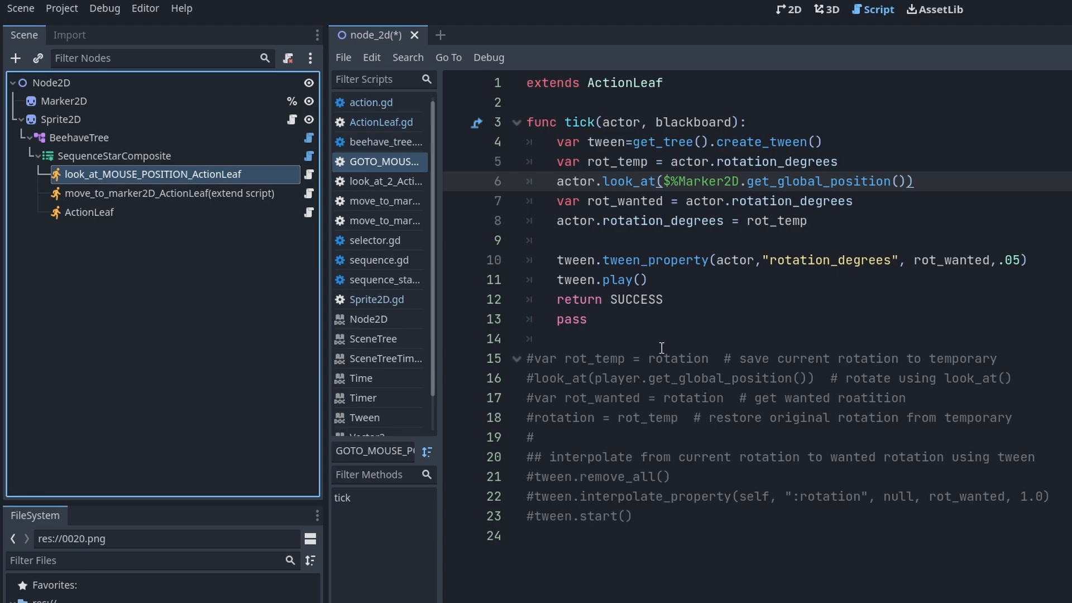
Step: Walk through lines 4–8 of tick, the tween and rot_wanted rotation toward Marker2D
mouse_move(556, 142)
mouse_down()
mouse_move(925, 205)
mouse_move(915, 180)
mouse_up()
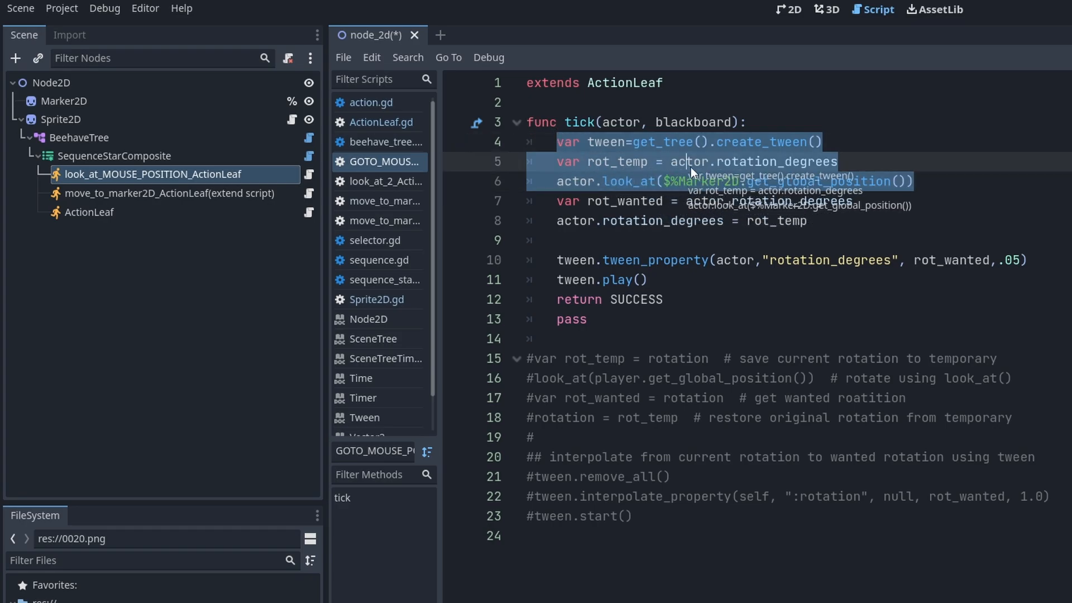
click(914, 161)
mouse_move(556, 141)
mouse_down()
mouse_move(795, 221)
mouse_move(854, 202)
mouse_up()
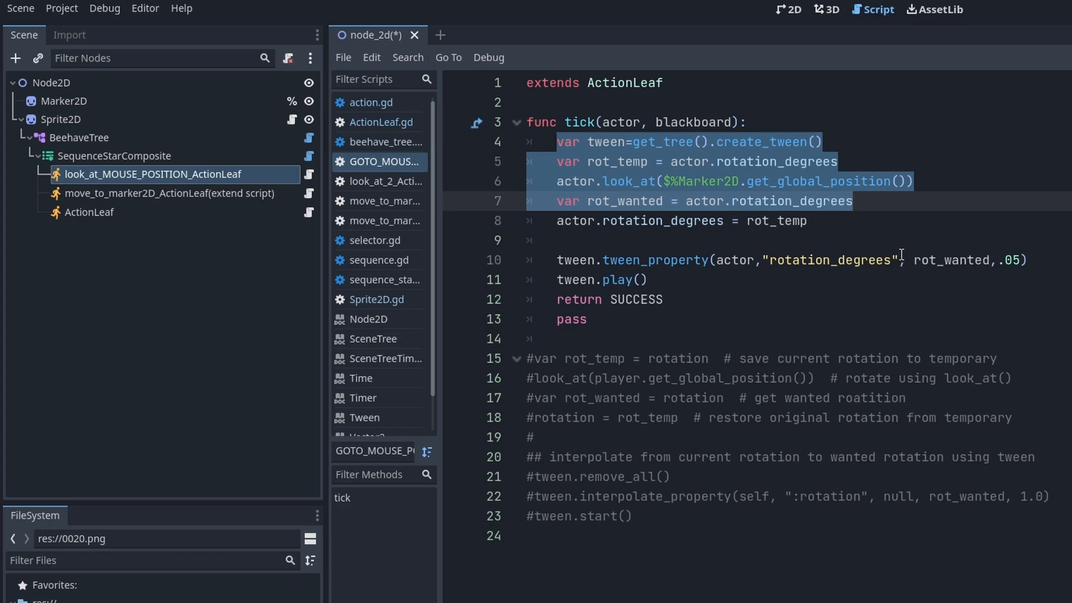
click(837, 254)
drag(808, 222, 548, 142)
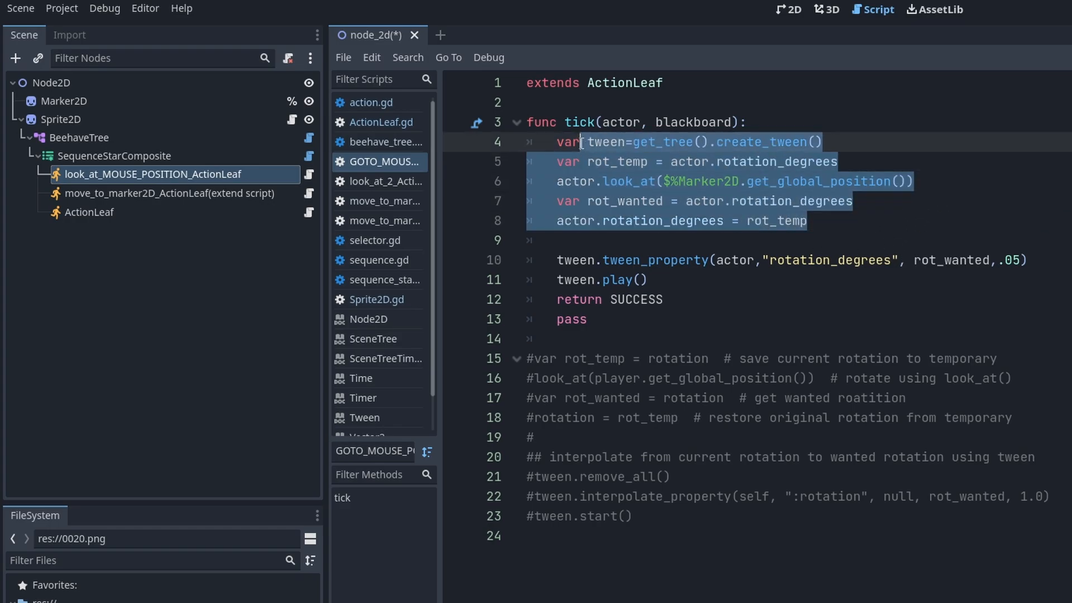
shift+click(955, 197)
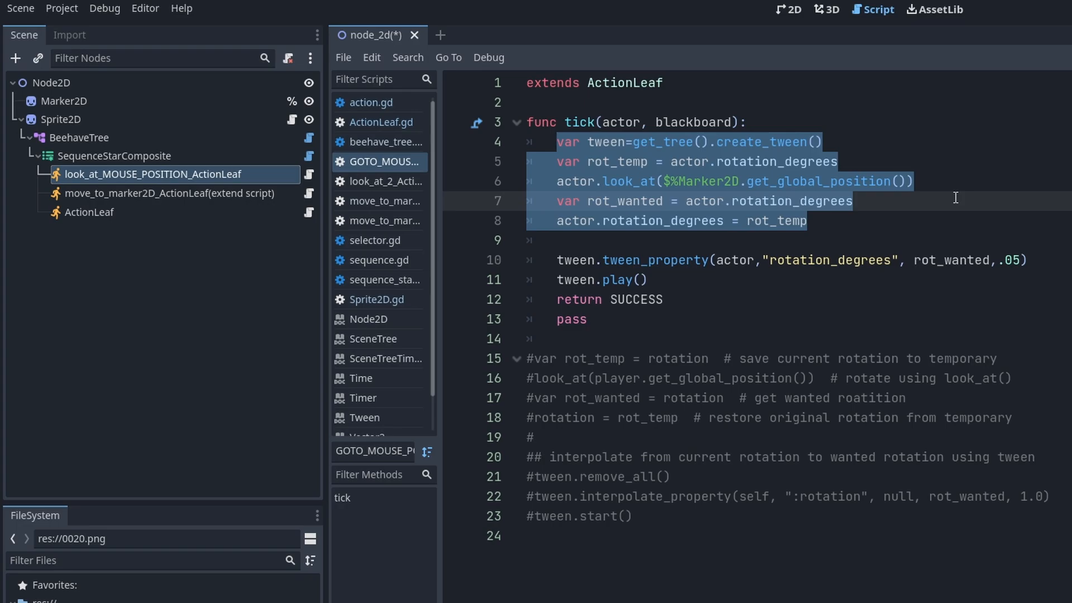
click(955, 198)
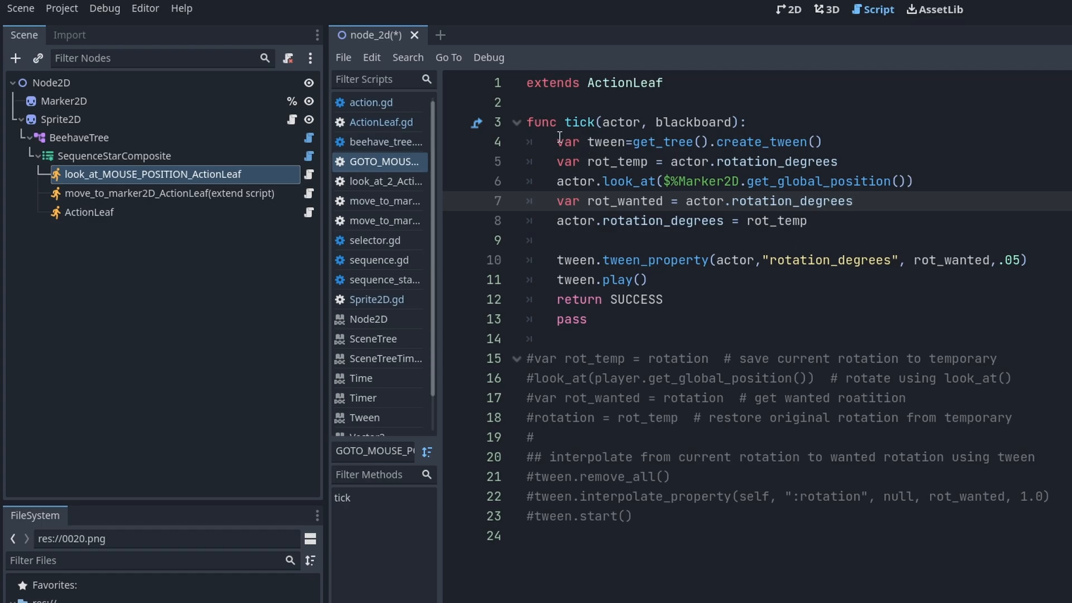
drag(555, 142, 878, 217)
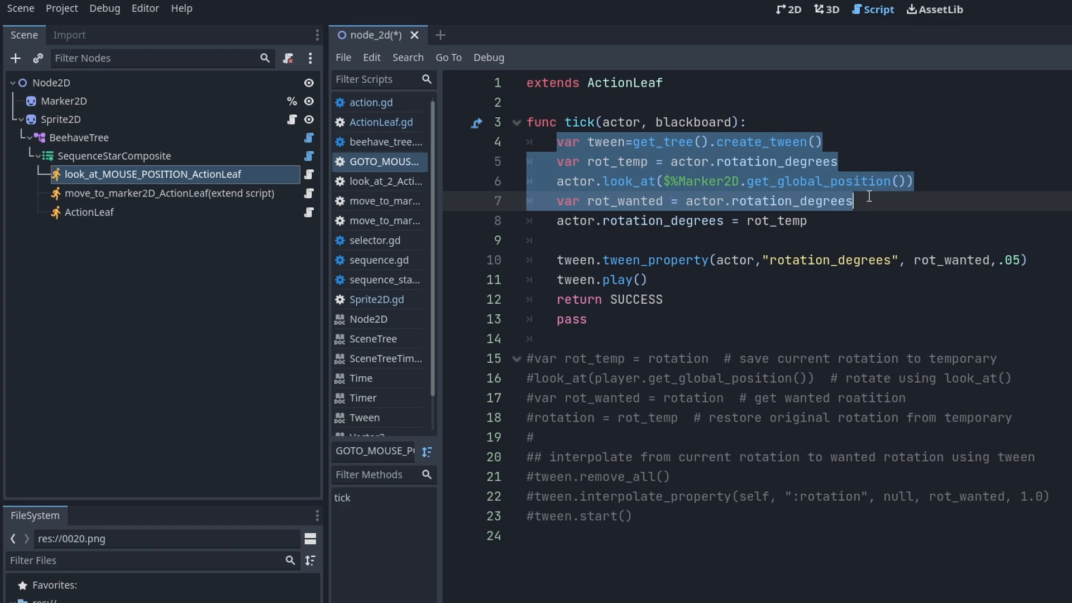
click(993, 172)
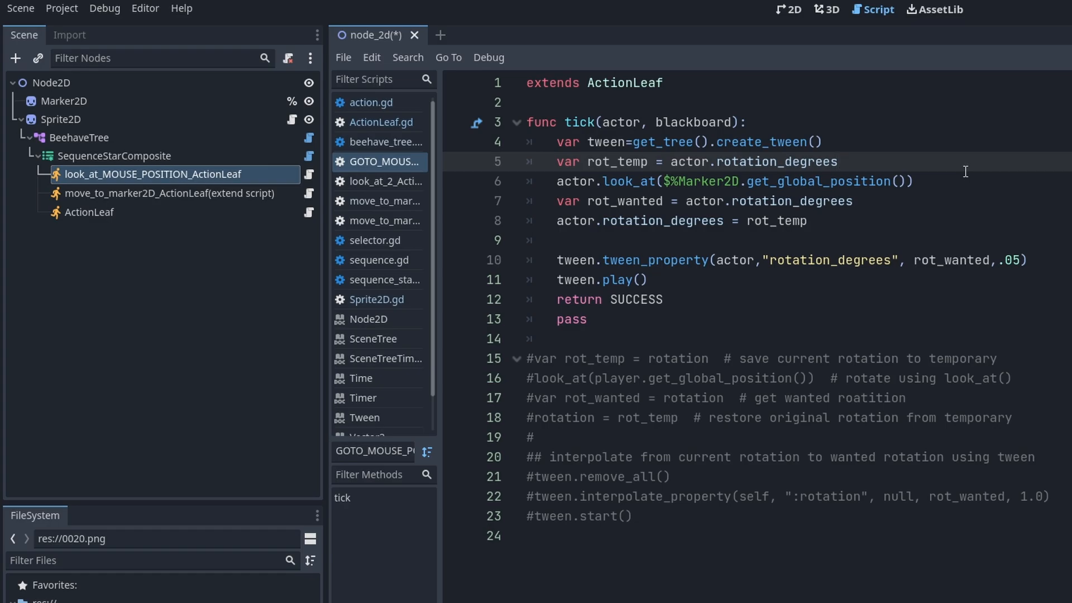
click(787, 9)
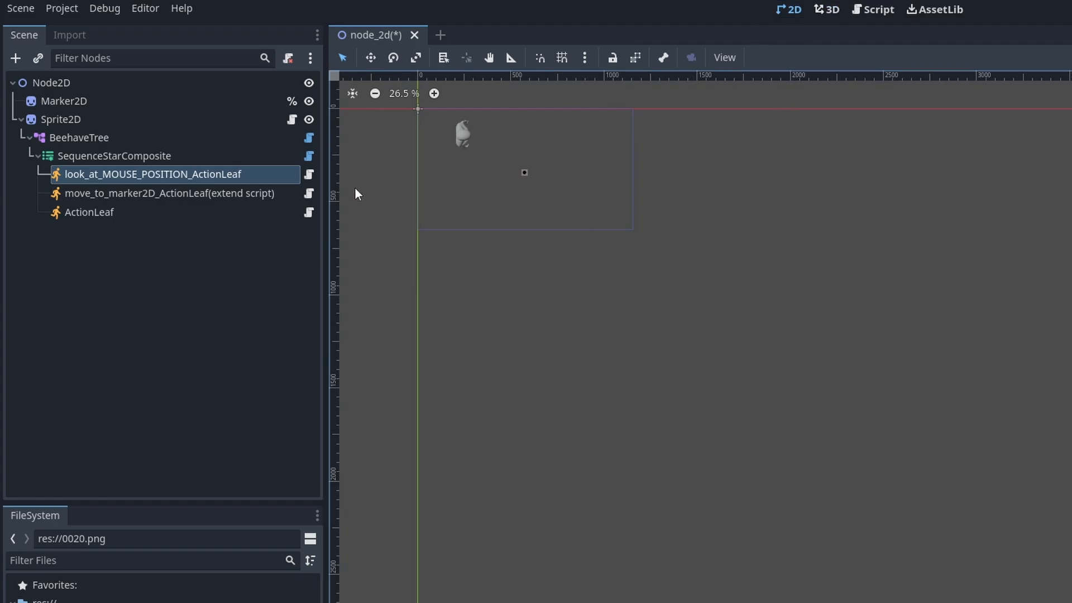
click(874, 9)
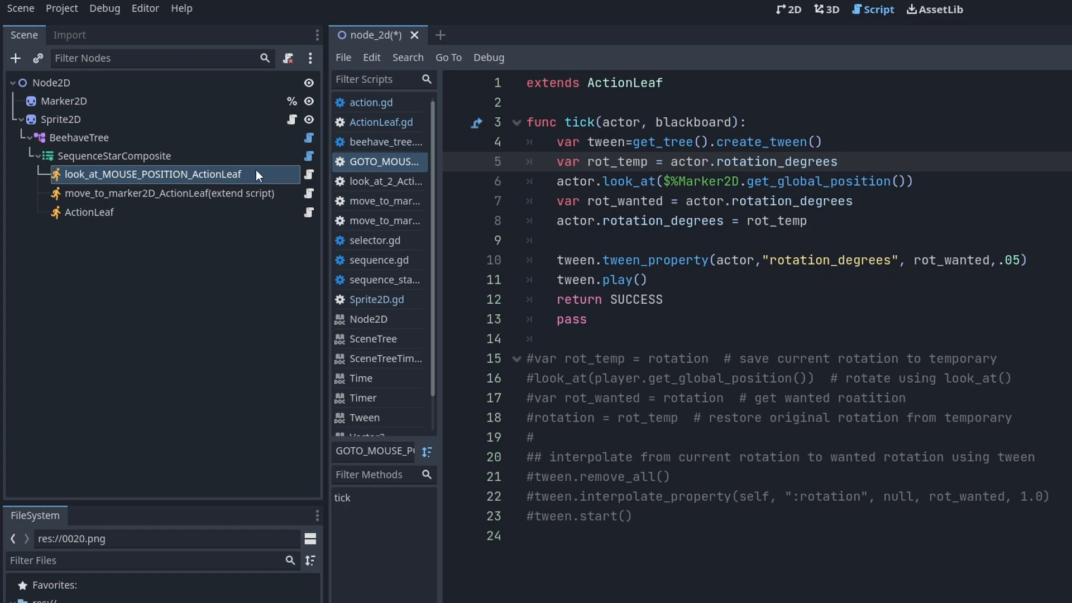
click(88, 157)
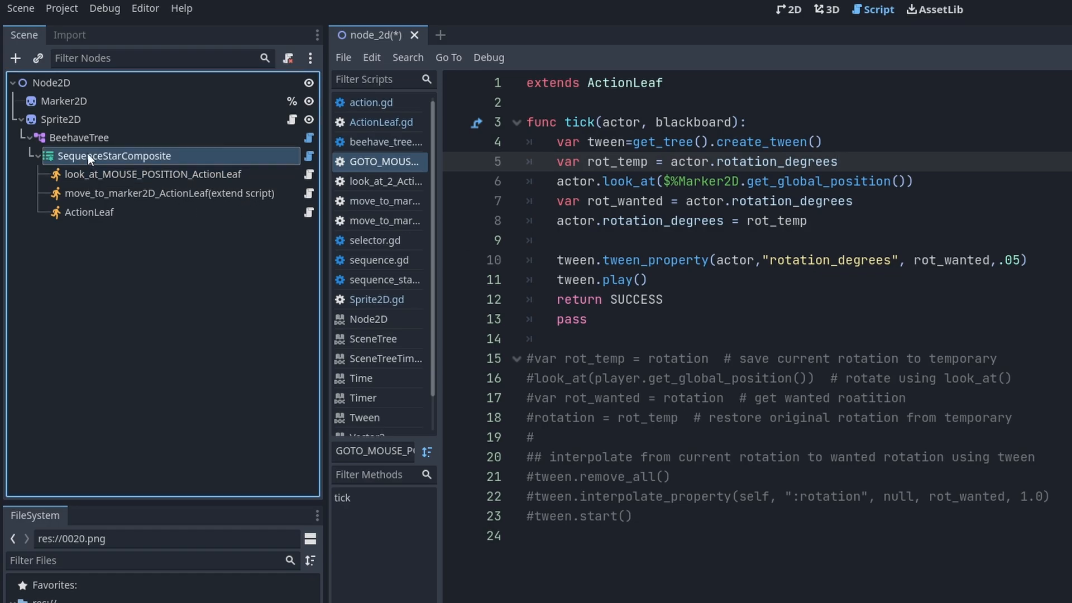
right_click(88, 154)
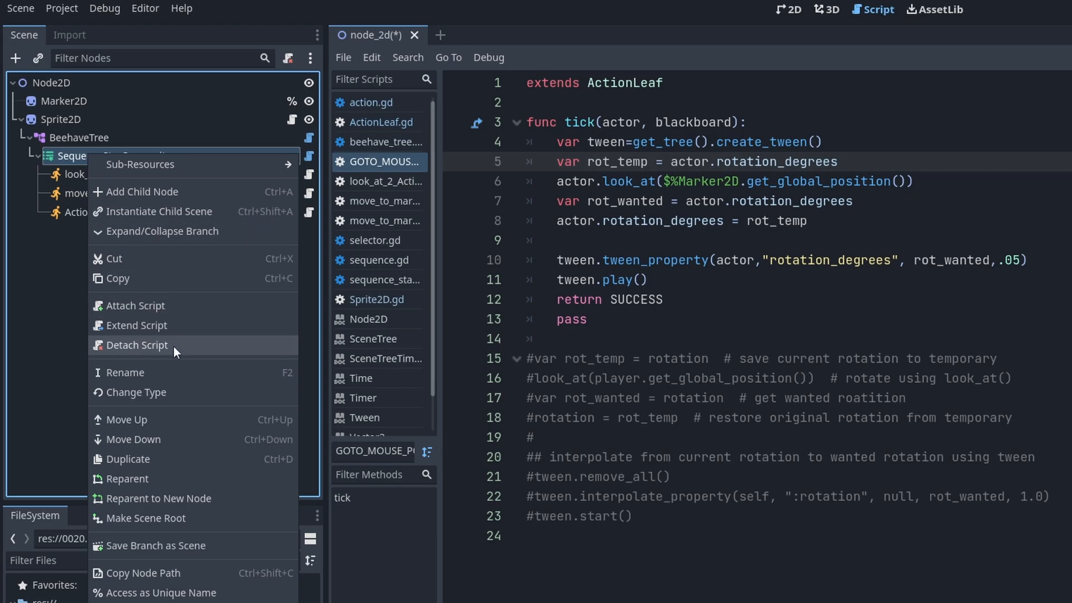
click(136, 392)
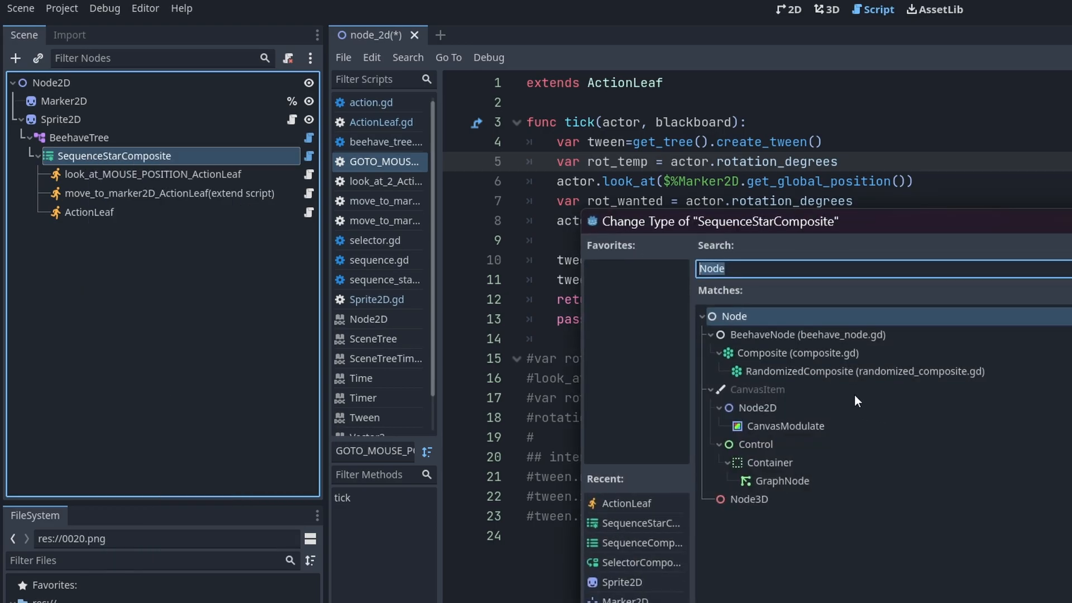
text(seq)
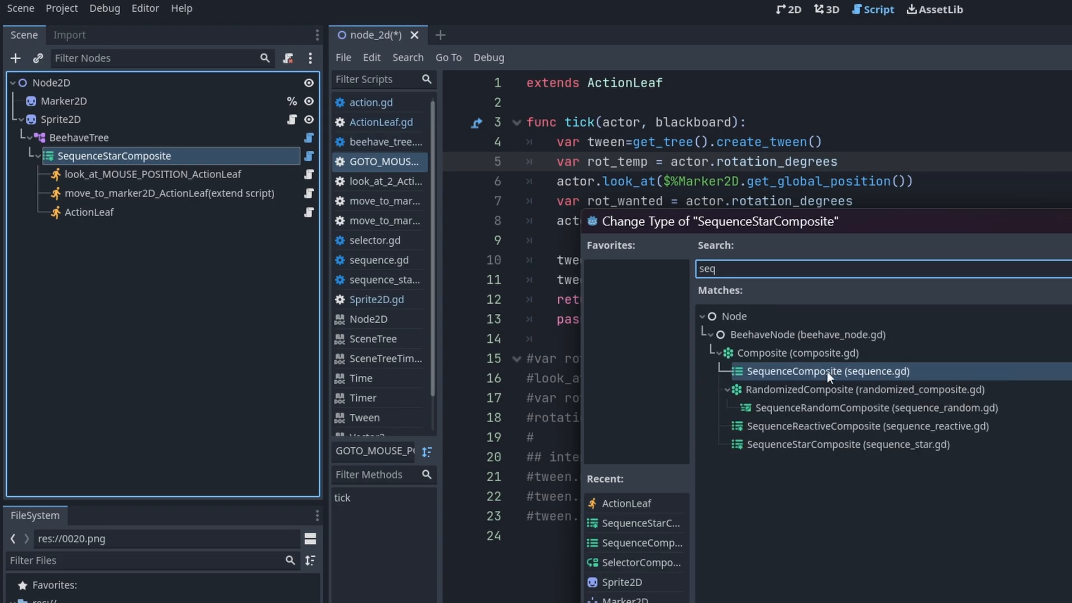
click(827, 372)
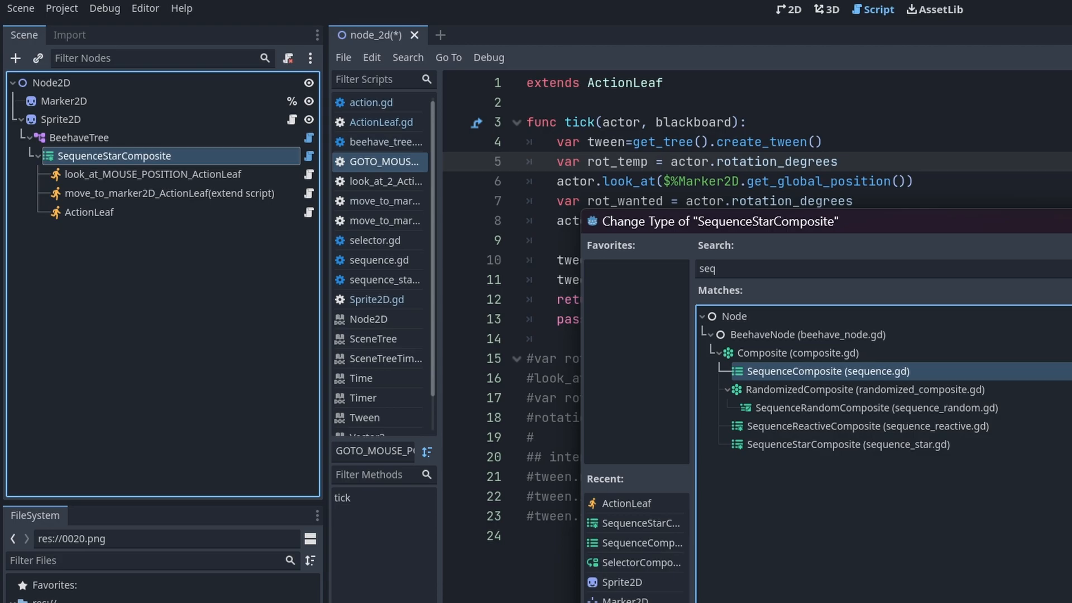
key(Escape)
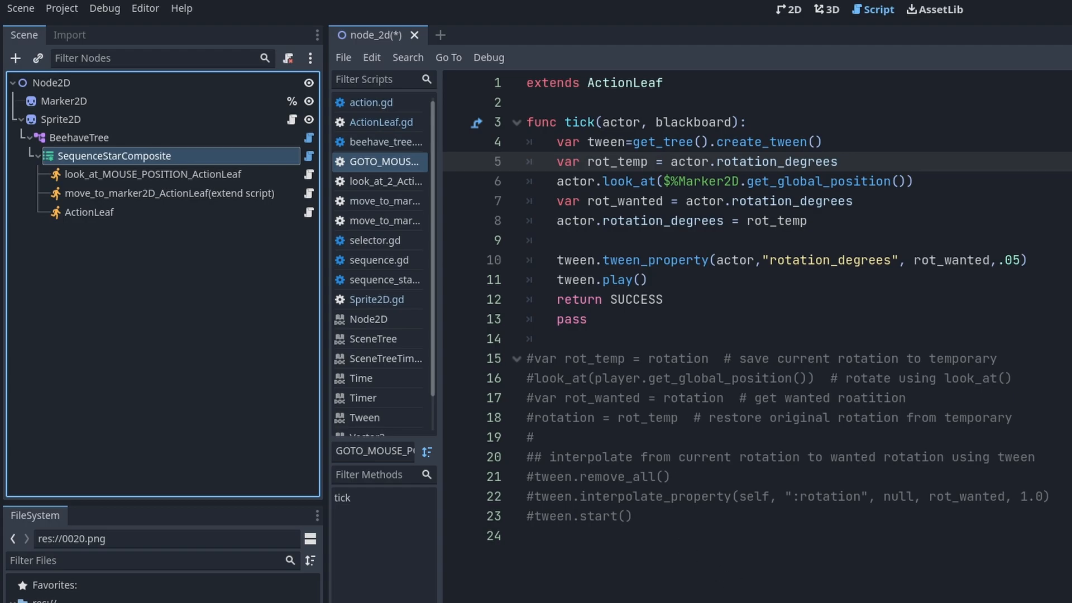
Step: Flip between the Beehave manual and the two behavior tree tutorial videos in Chrome
key(alt+Tab)
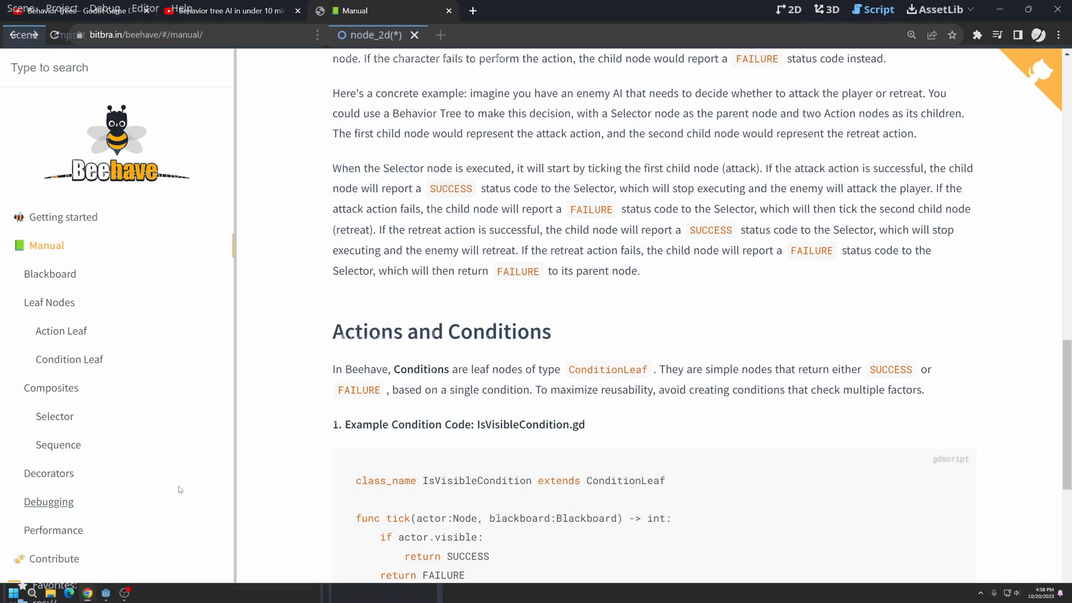
scroll(450, 283, down, 3)
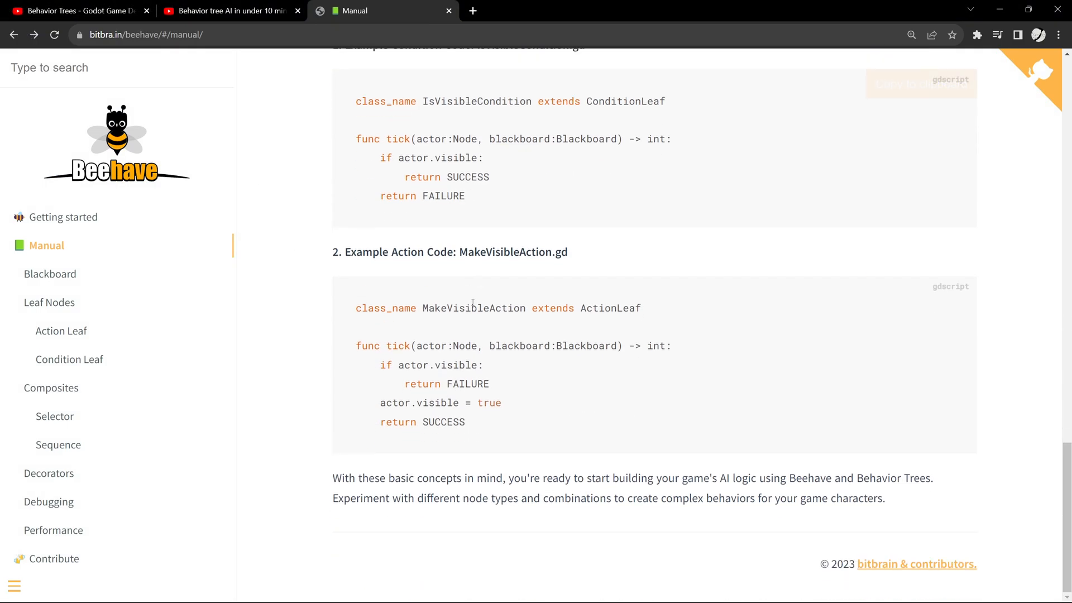
scroll(451, 283, up, 5)
scroll(451, 284, down, 1)
click(213, 6)
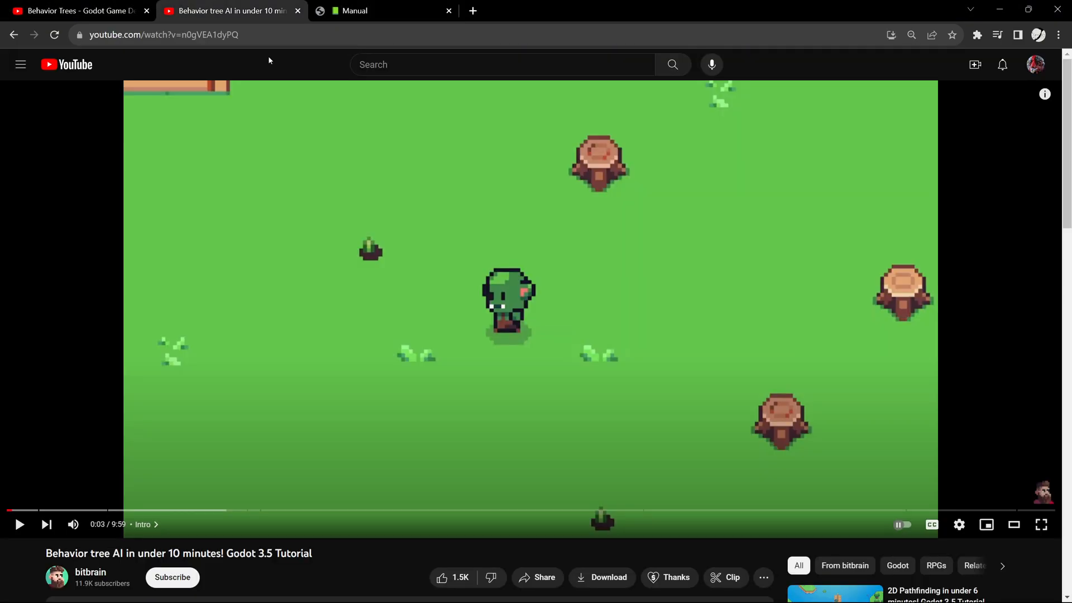
scroll(439, 275, down, 2)
scroll(439, 276, up, 2)
click(79, 10)
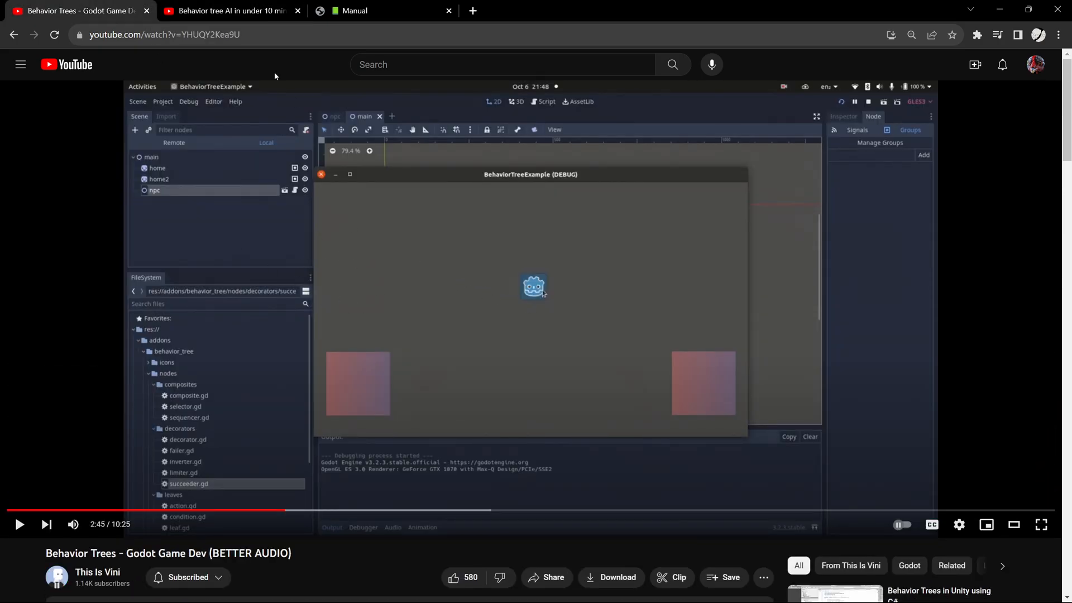
click(227, 10)
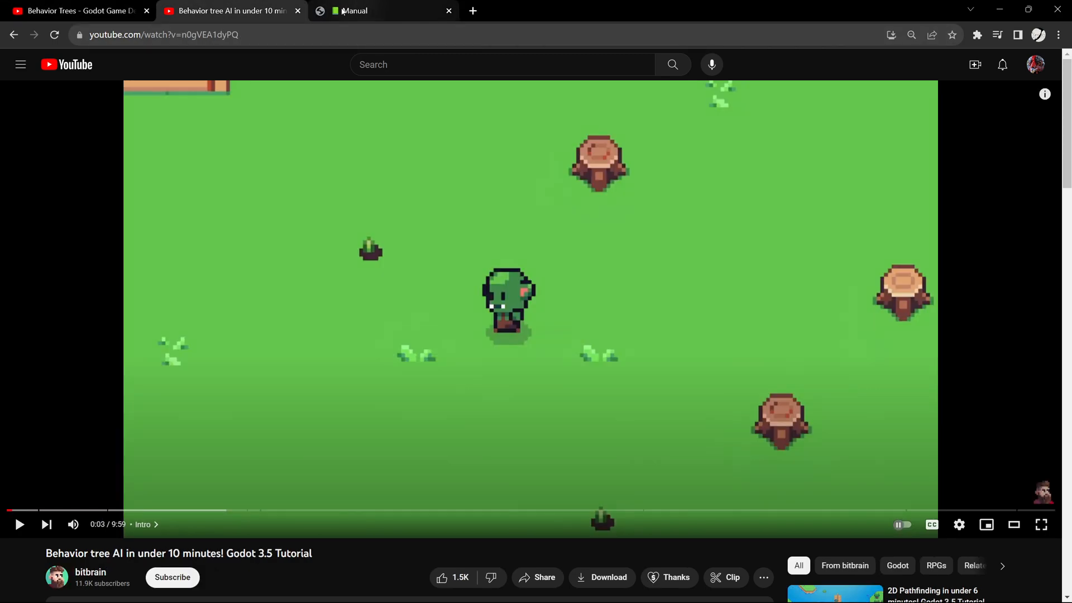
click(92, 8)
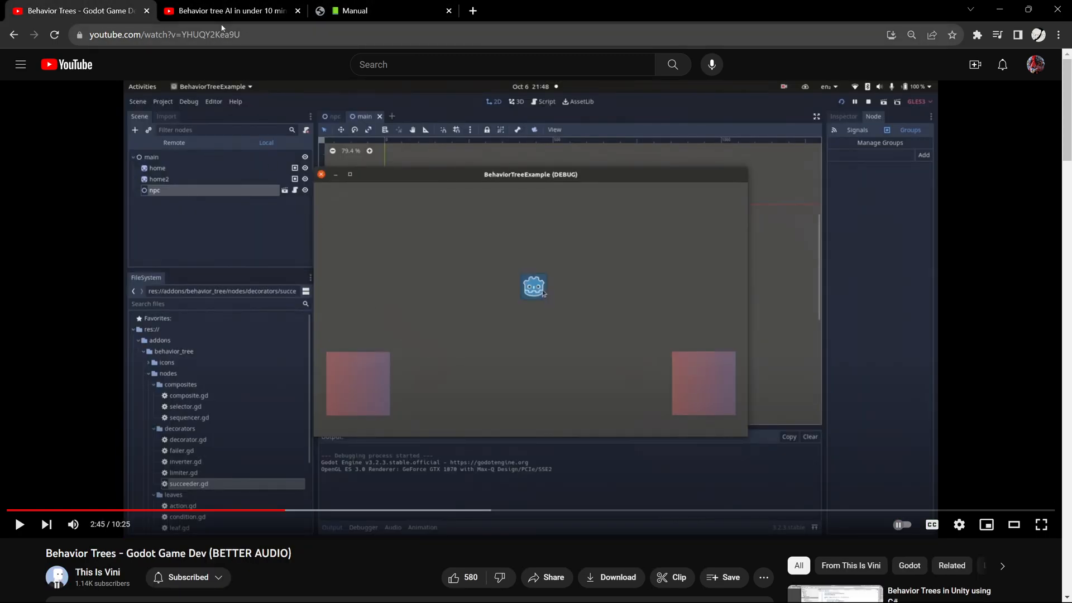
Step: Check the Beehave manual page once more, then return to the Godot editor
click(226, 10)
click(360, 11)
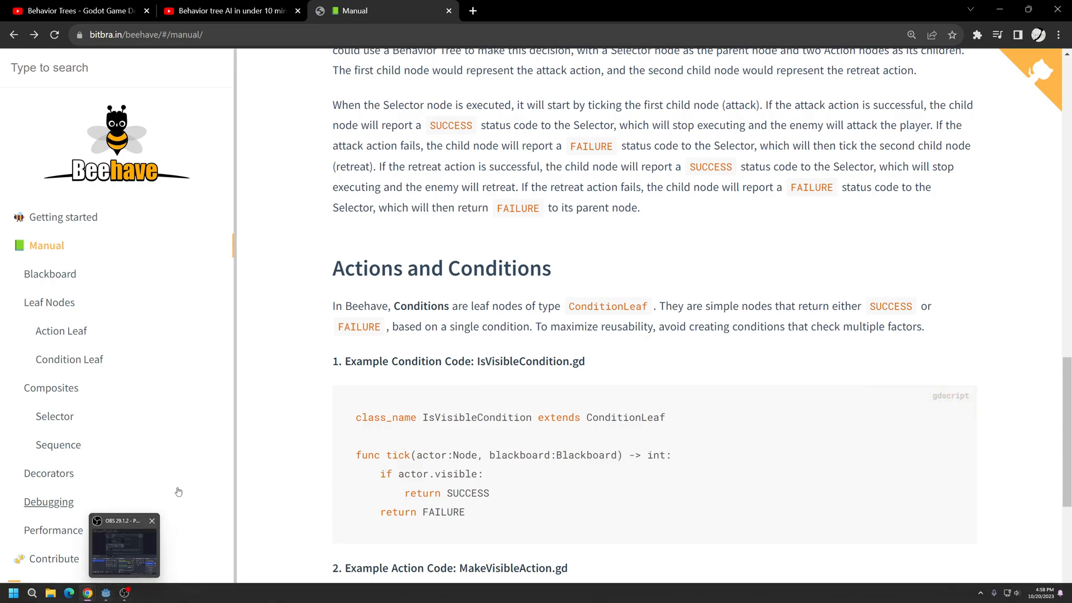
click(226, 10)
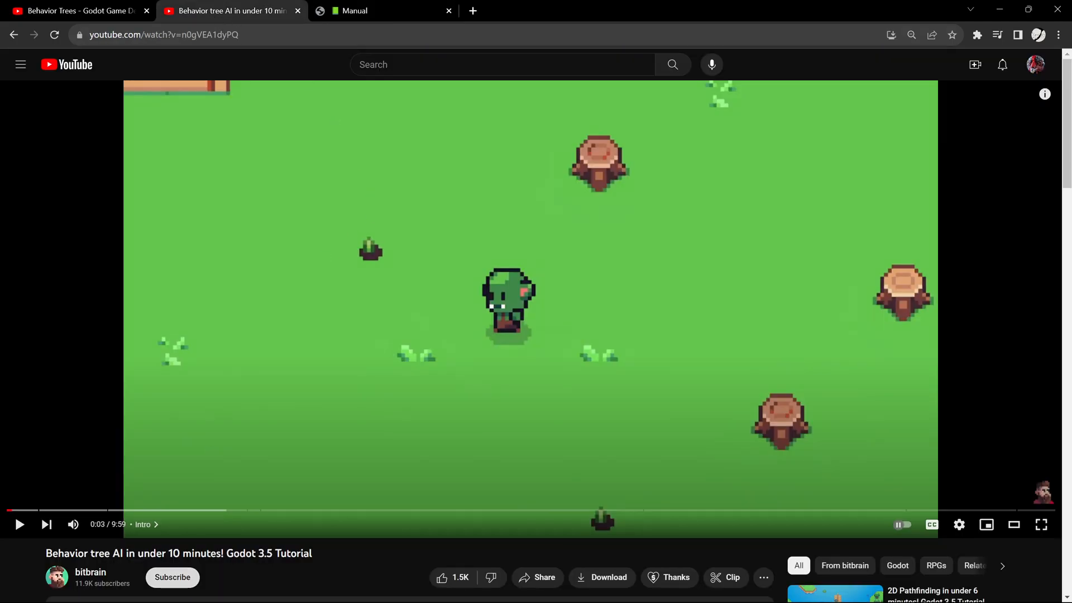
click(107, 593)
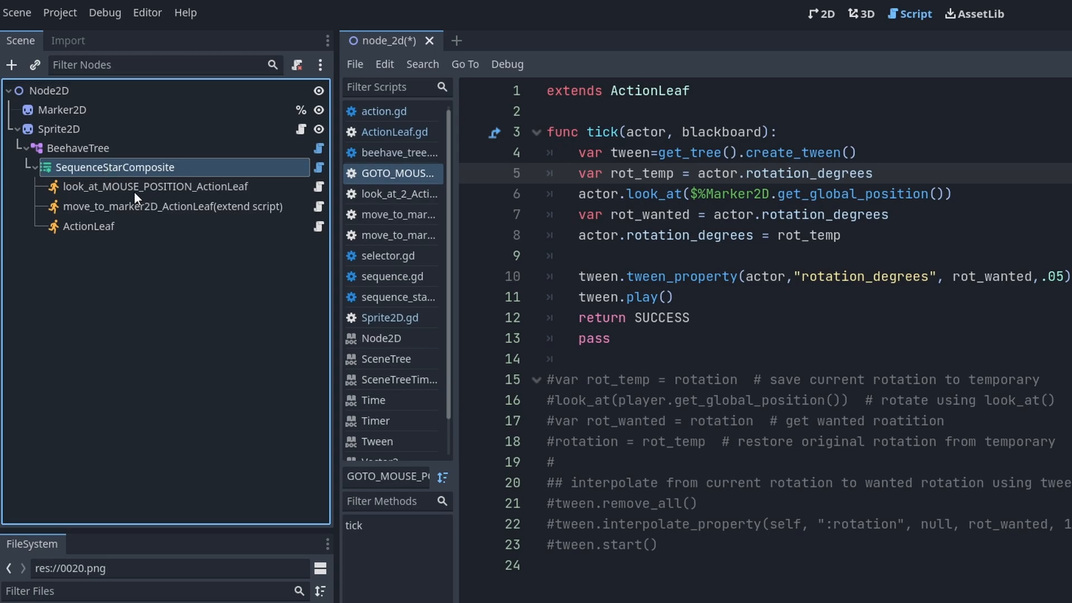
Step: Review the three ActionLeaf nodes in the Scene dock and the plain ActionLeaf's script
click(111, 189)
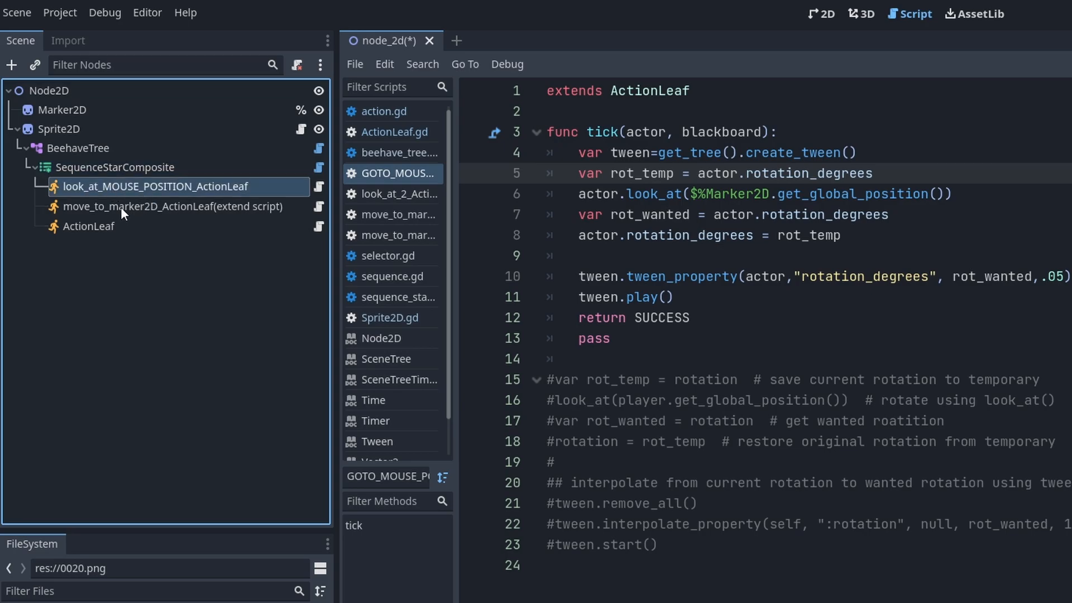
click(121, 207)
click(91, 227)
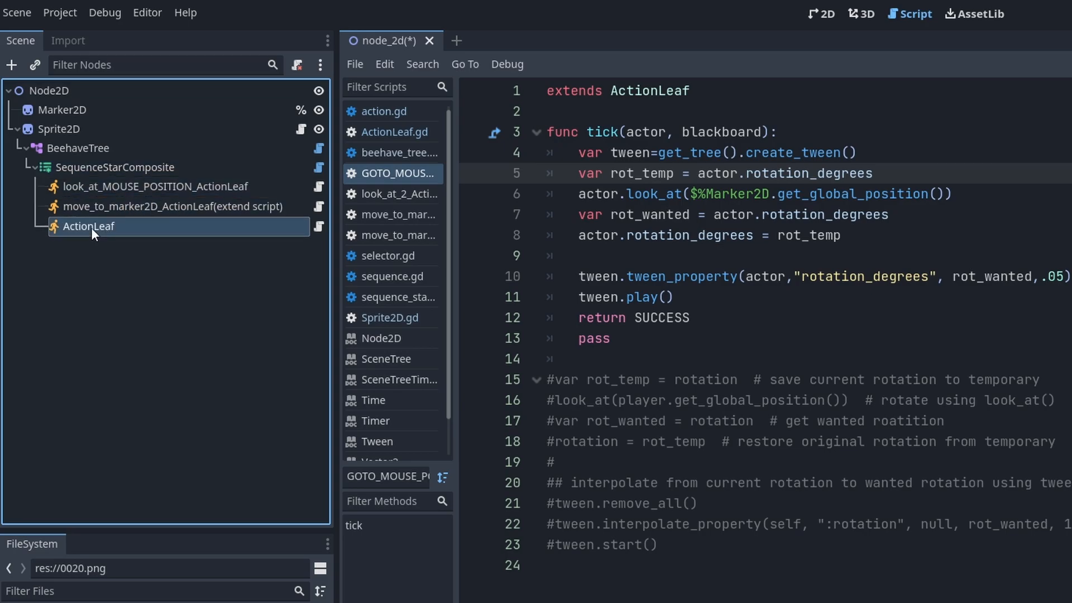
click(317, 226)
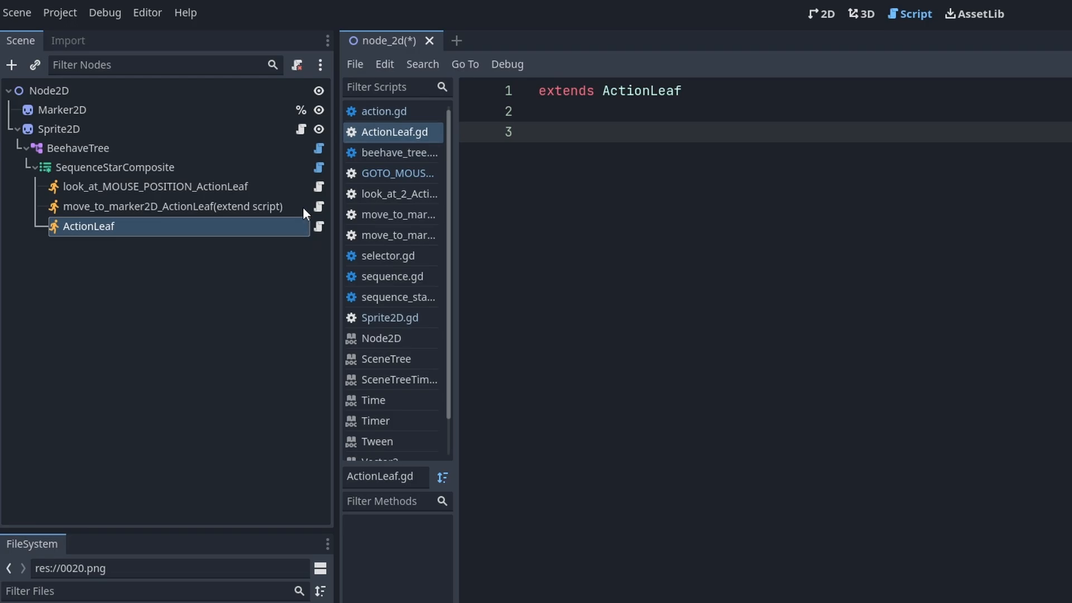
Step: Show the mouse-look rotation script, then the move_to_marker2D_ActionLeaf script
click(318, 186)
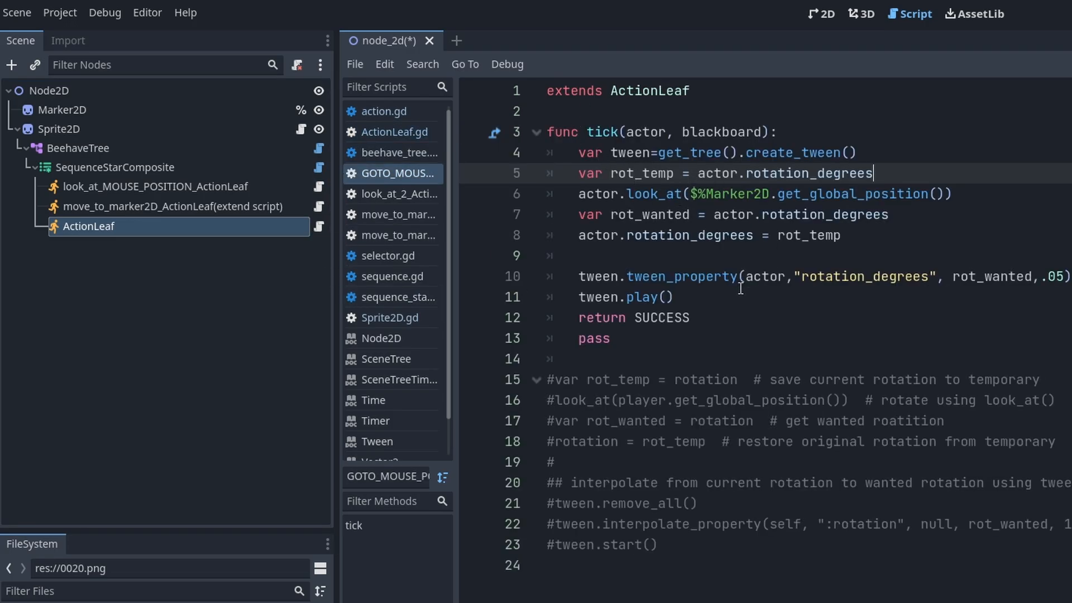
click(176, 206)
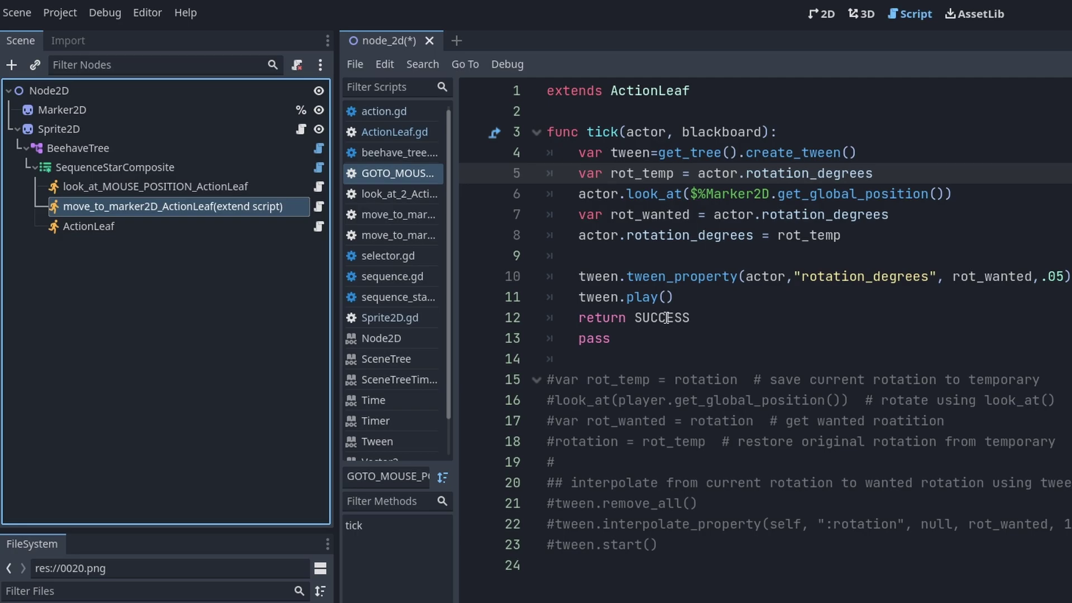
click(318, 206)
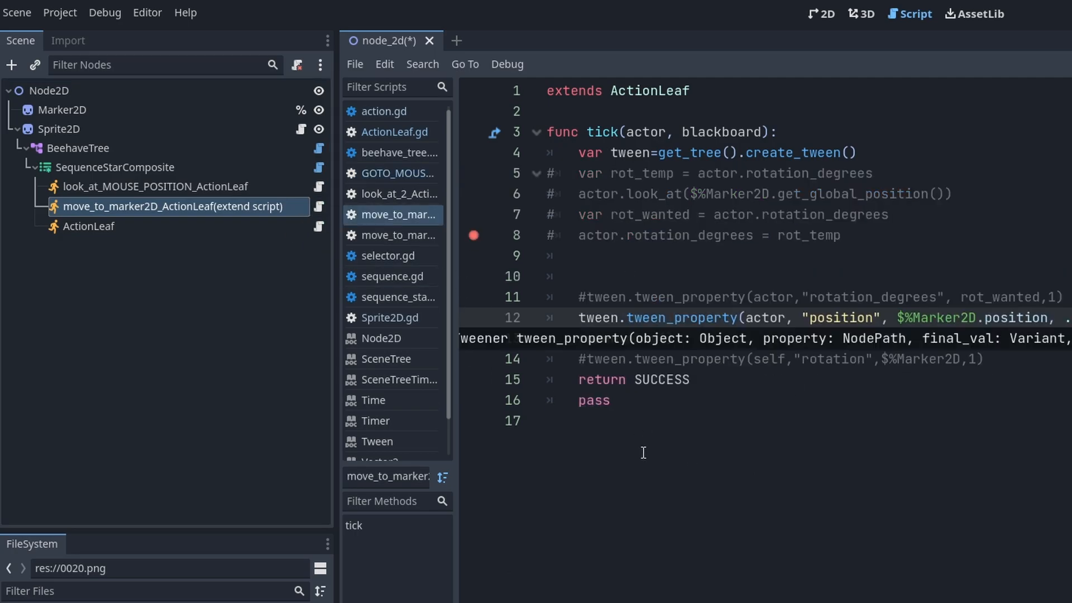
mouse_move(578, 173)
mouse_down()
mouse_move(796, 277)
mouse_move(1062, 296)
mouse_up()
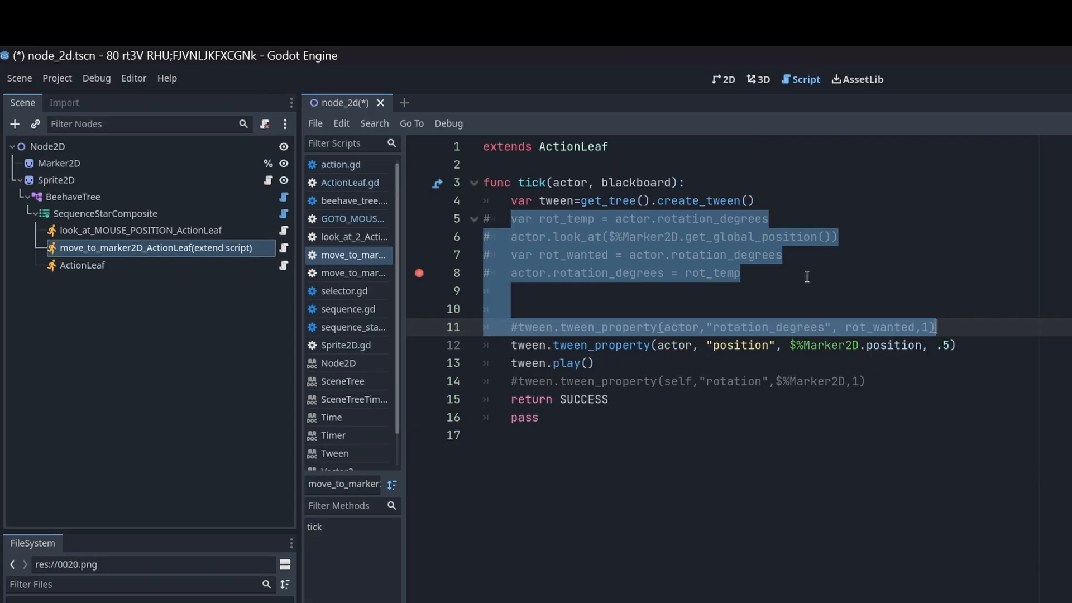
click(807, 276)
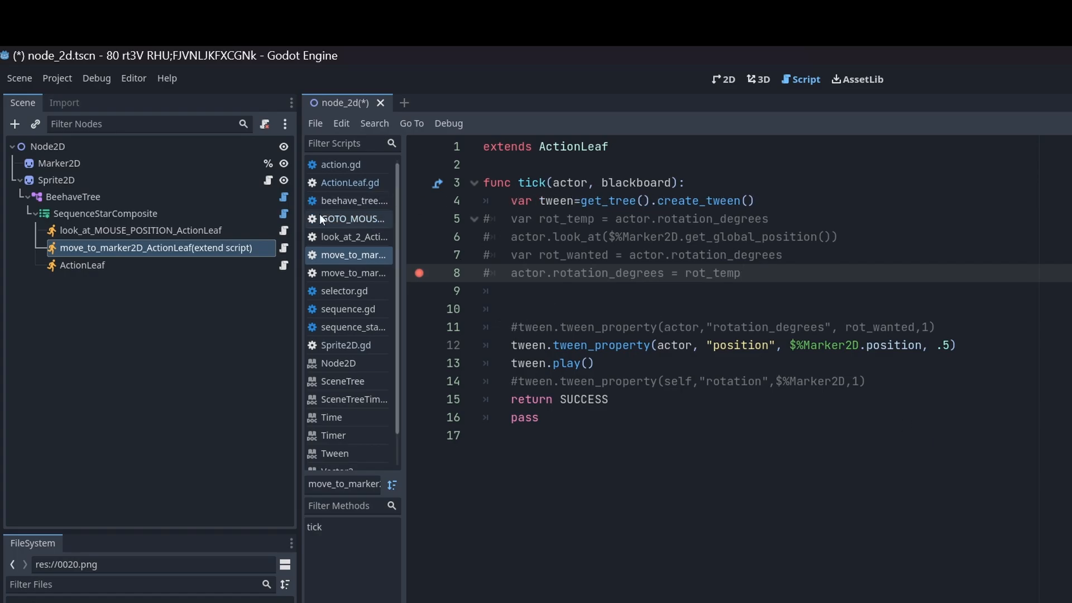
click(352, 218)
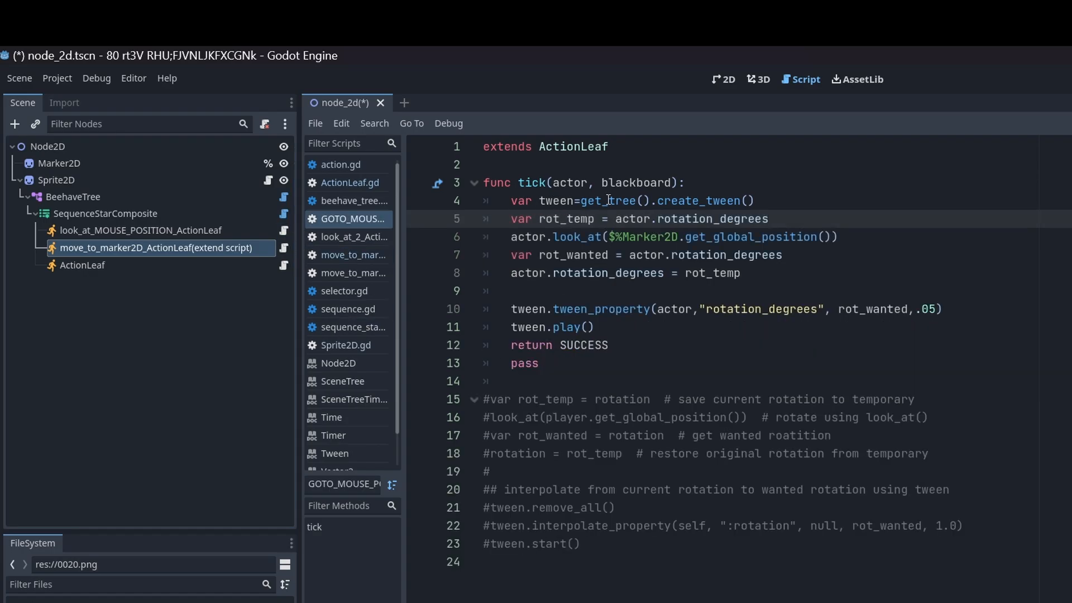
click(284, 248)
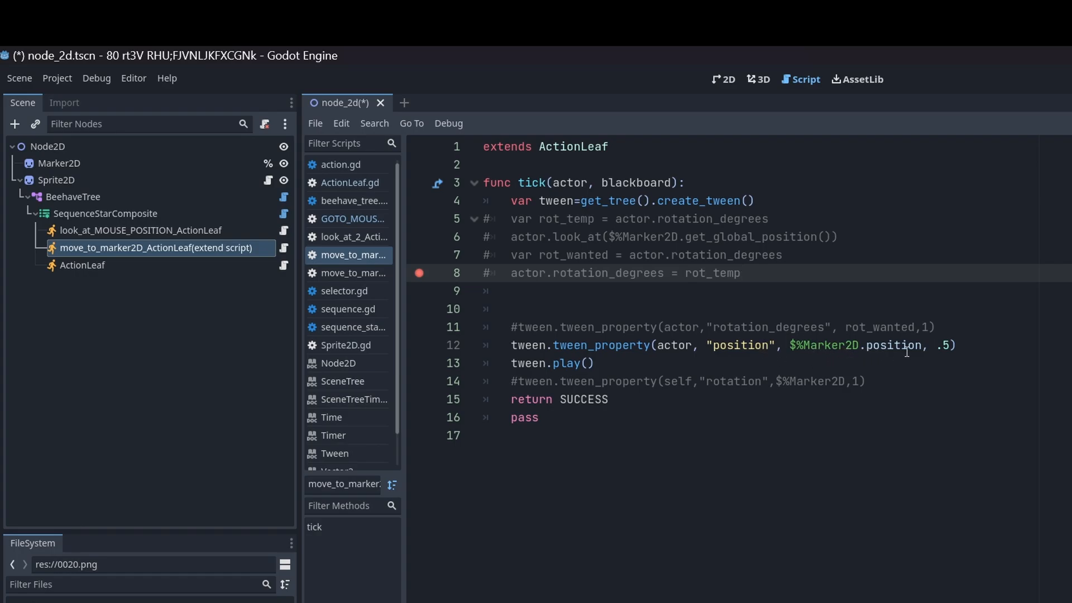
click(61, 164)
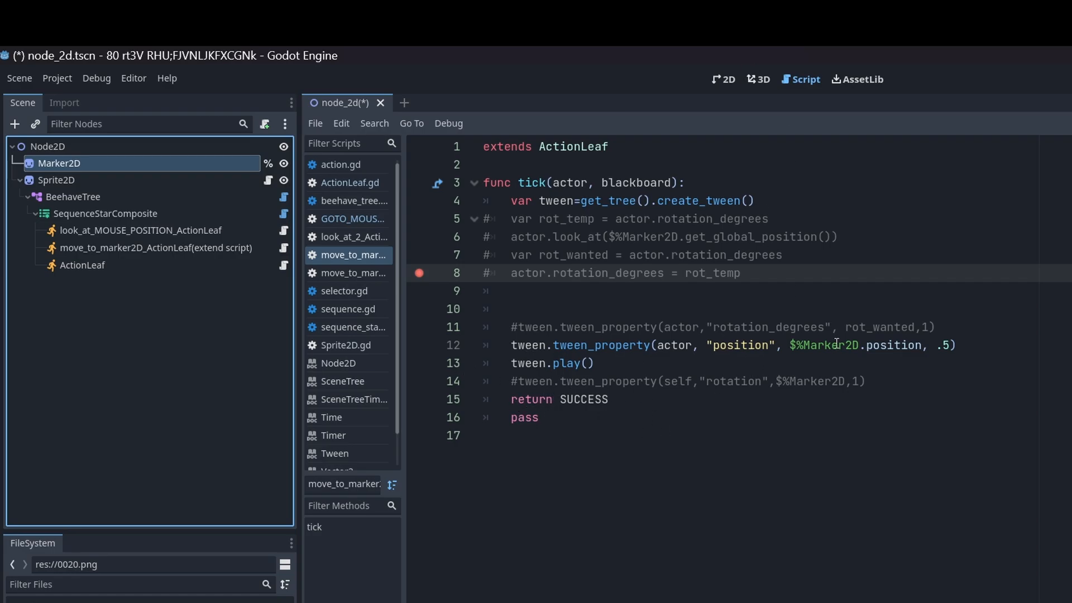
key(F5)
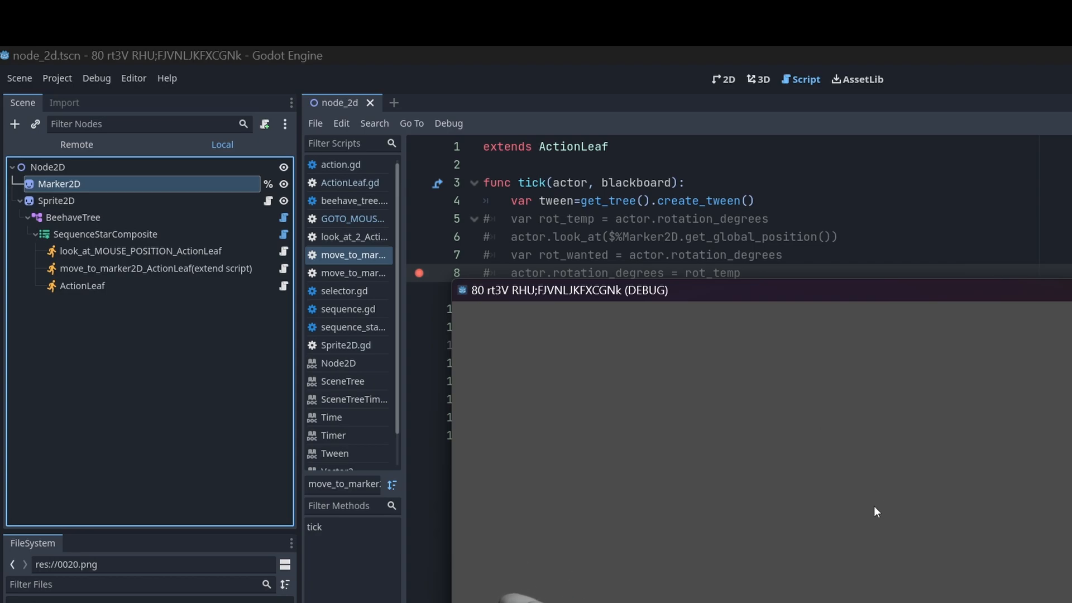
Step: Place the marker at two spots so the sprite travels to each, then stop the test run
click(905, 526)
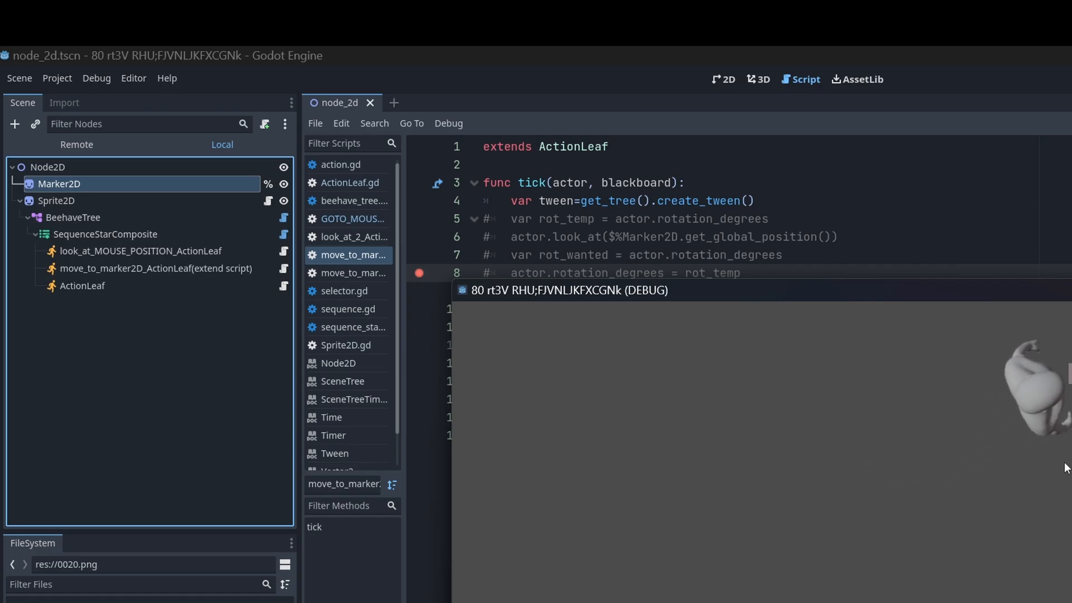
click(586, 494)
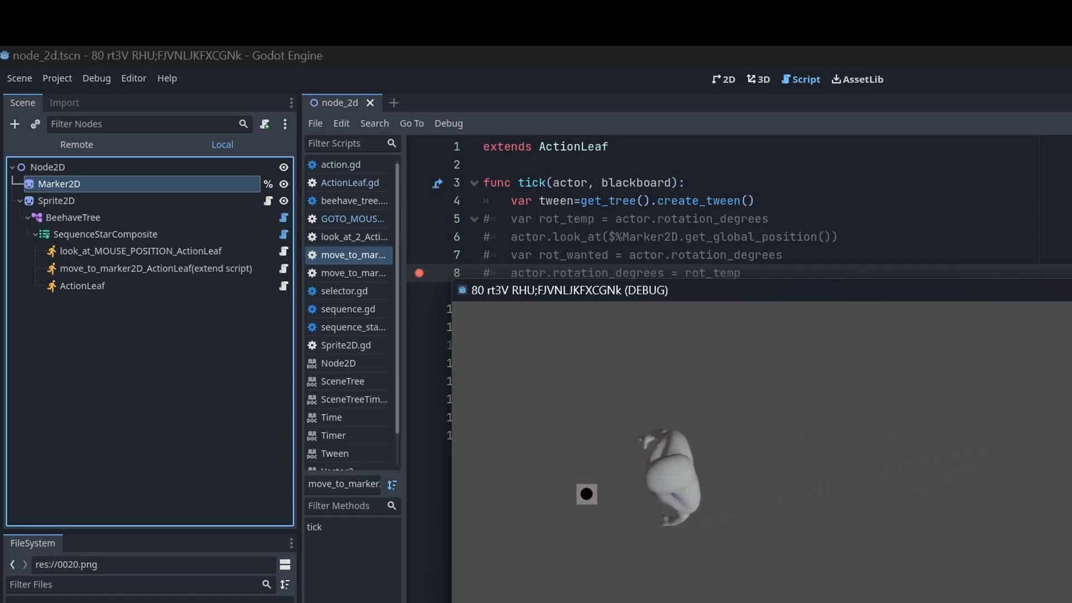
key(F8)
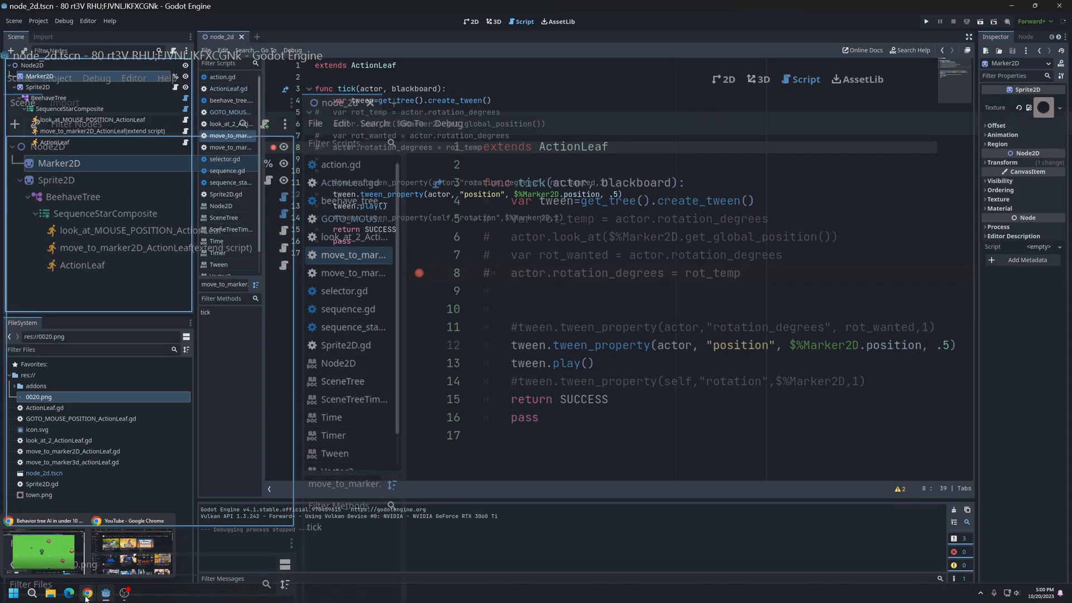
Step: Switch to the Beehave manual page in Chrome
click(36, 546)
click(360, 10)
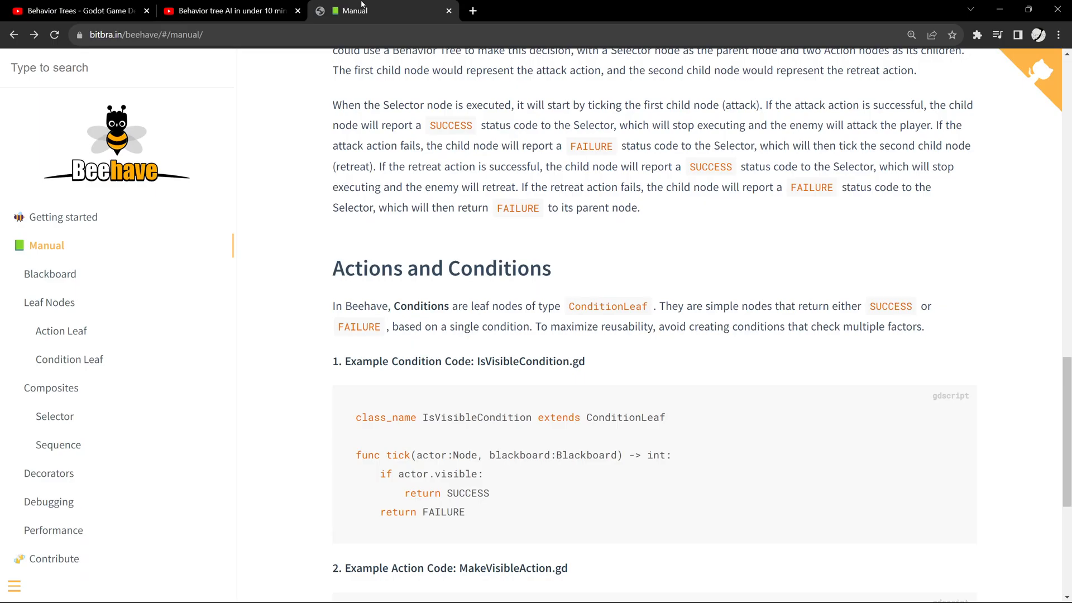
click(442, 232)
scroll(499, 274, down, 5)
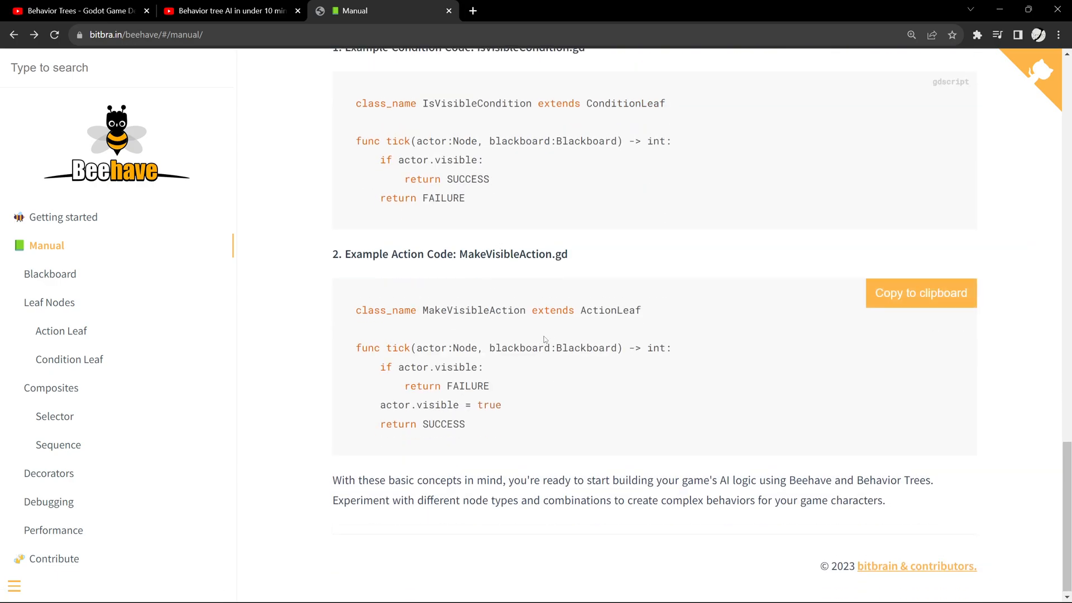
scroll(519, 335, up, 5)
Step: Read the leaf nodes and Composites sections, ending on the Decorators page
click(50, 302)
click(51, 387)
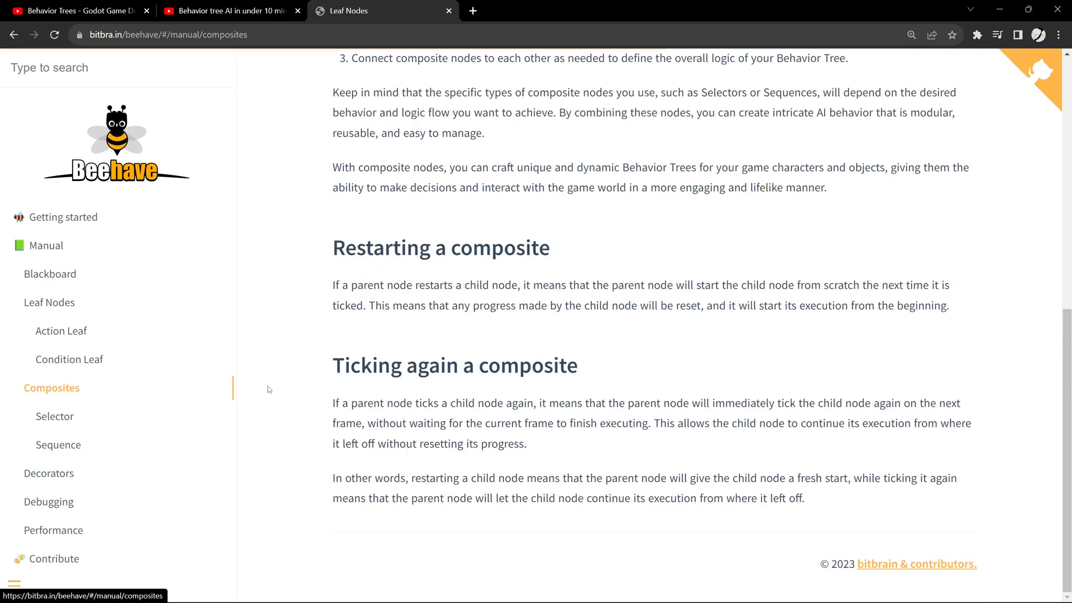
click(49, 474)
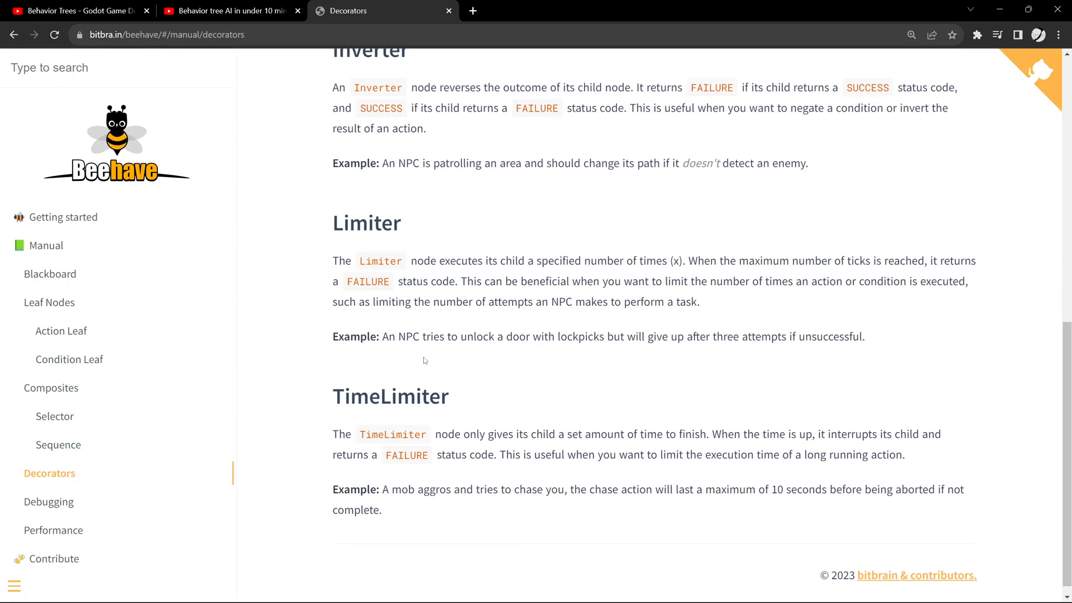